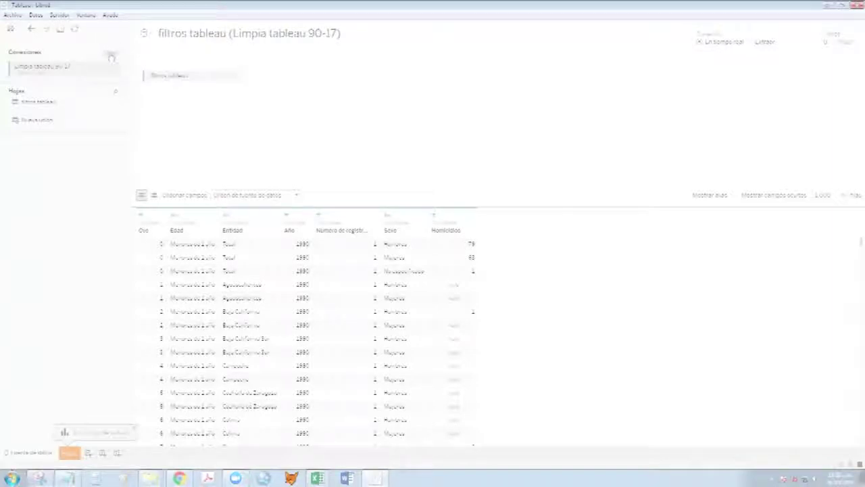
Add a second connection to the data source using the Microsoft Excel workbook basepryentMX.
{"action": "left_click", "coordinate": [111, 57]}
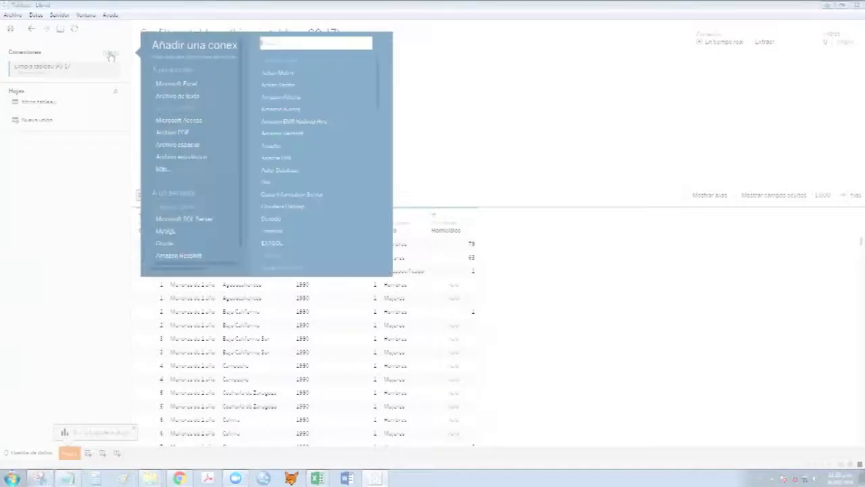
{"action": "left_click", "coordinate": [166, 84]}
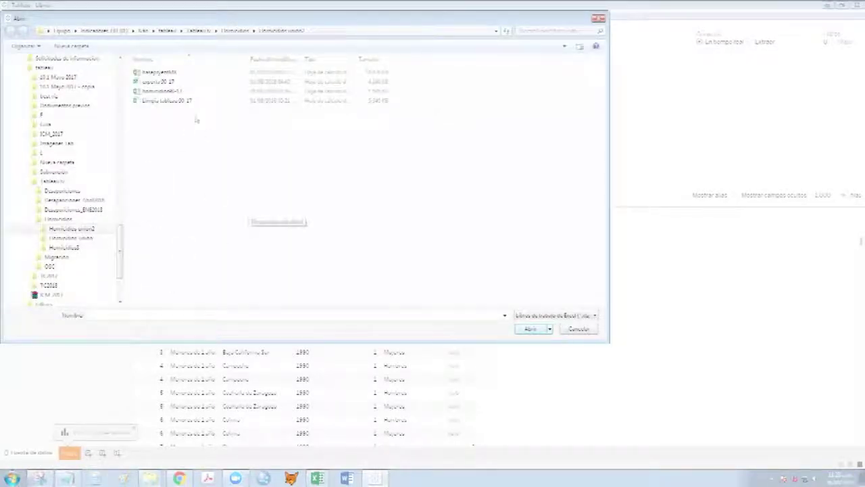
{"action": "left_click", "coordinate": [170, 76]}
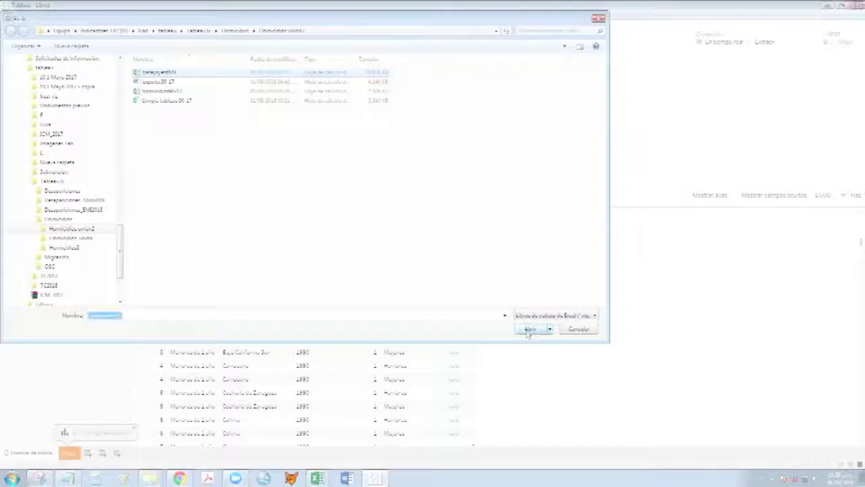
{"action": "key", "text": "Return"}
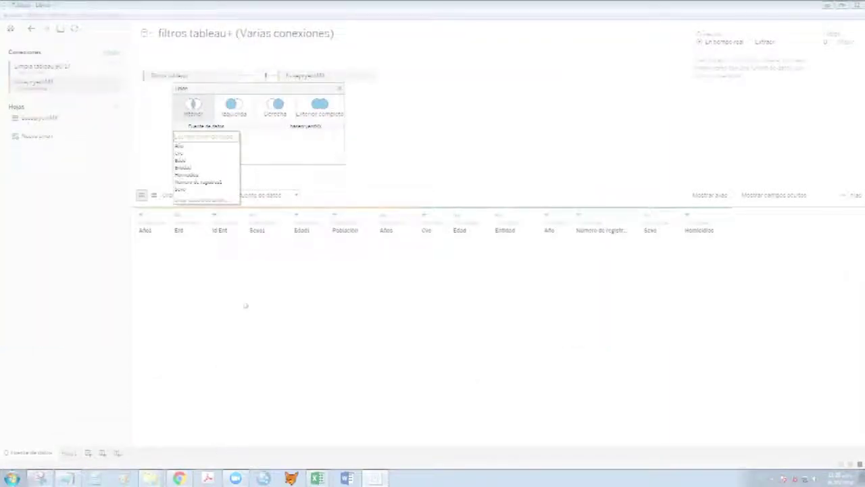
{"action": "left_click", "coordinate": [427, 82]}
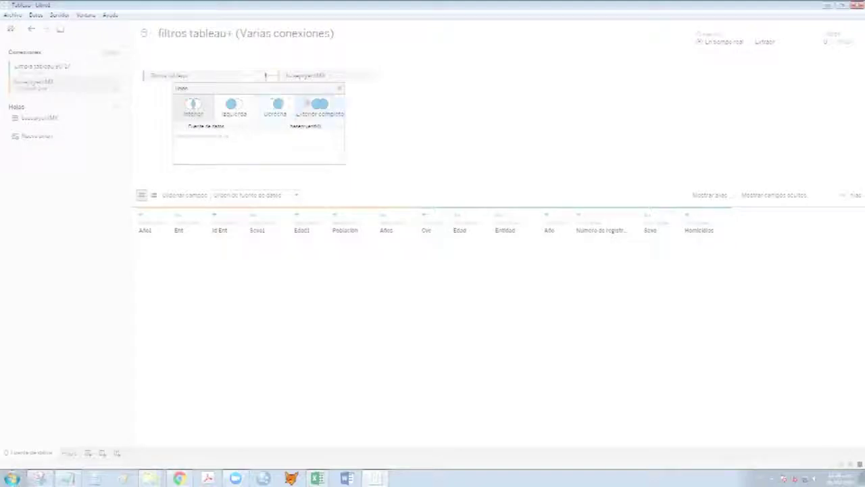
Remove the basepryentMX table from the join canvas and add it again beside filtros tableau.
{"action": "left_click", "coordinate": [340, 88]}
{"action": "left_click_drag", "start_coordinate": [307, 75], "coordinate": [101, 281]}
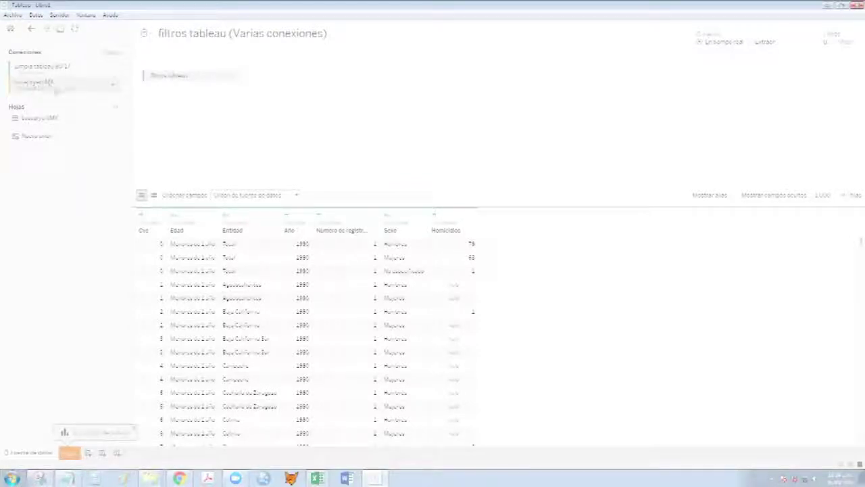
{"action": "left_click_drag", "start_coordinate": [42, 118], "coordinate": [253, 81]}
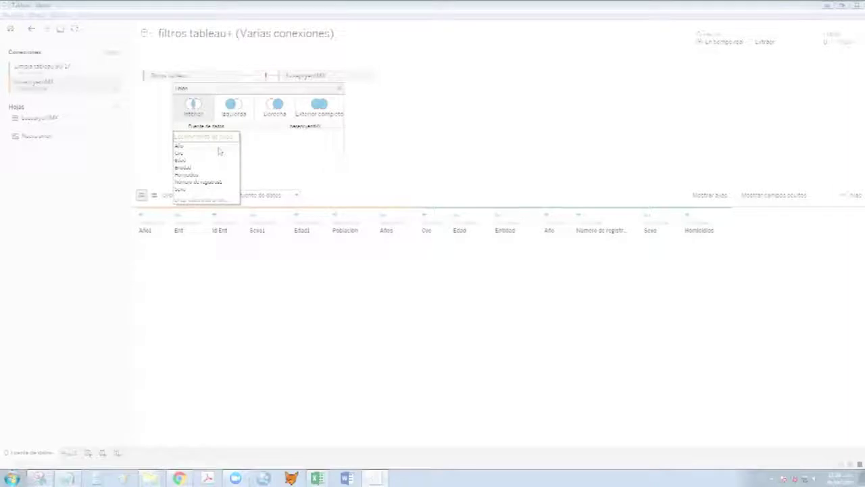
{"action": "left_click", "coordinate": [385, 149]}
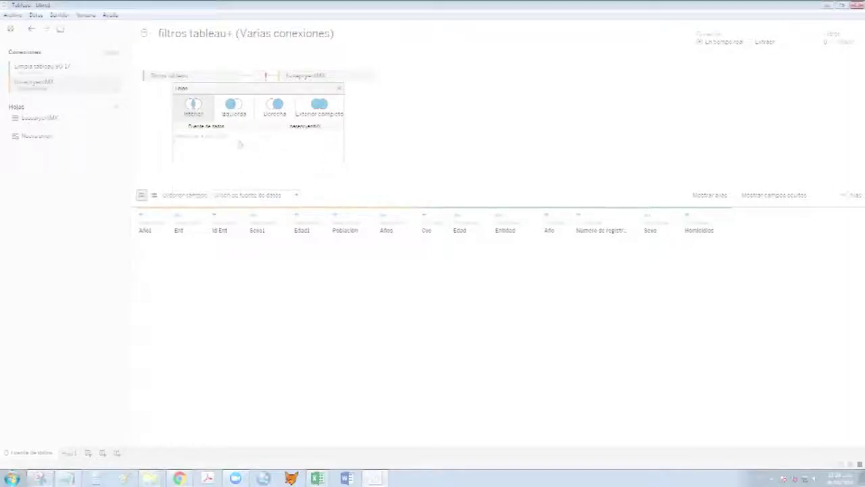
Define the first inner join clause by matching Año from filtros tableau with Año1 from basepryentMX.
{"action": "left_click", "coordinate": [234, 137]}
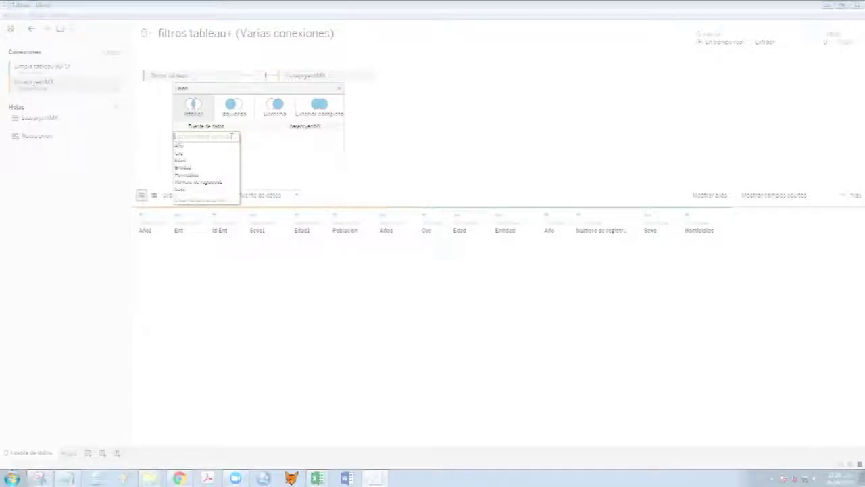
{"action": "left_click", "coordinate": [228, 150]}
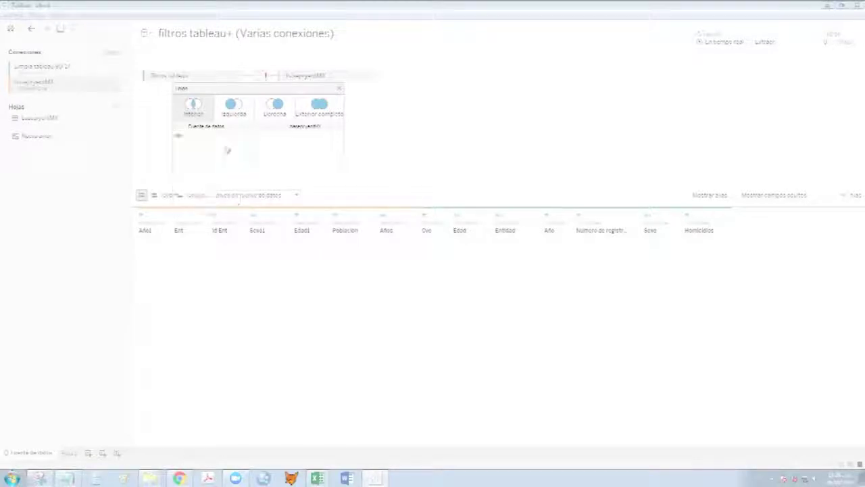
{"action": "left_click", "coordinate": [308, 137]}
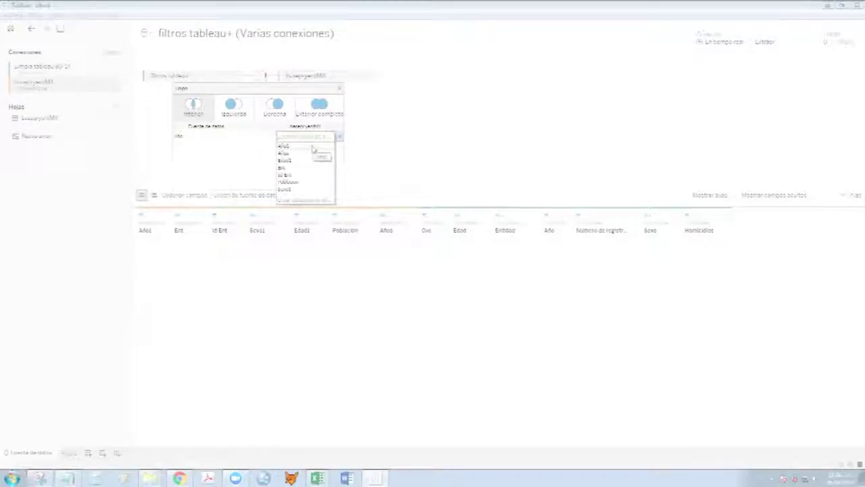
{"action": "left_click", "coordinate": [311, 151]}
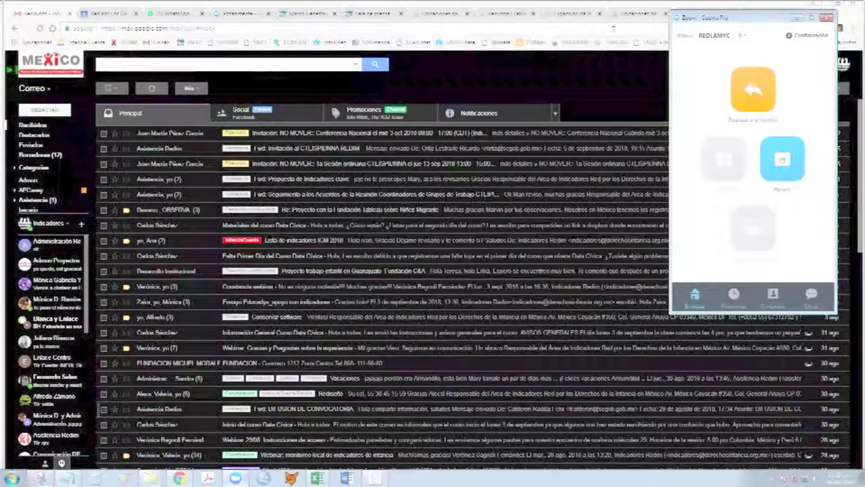
{"action": "key", "text": "alt+Tab"}
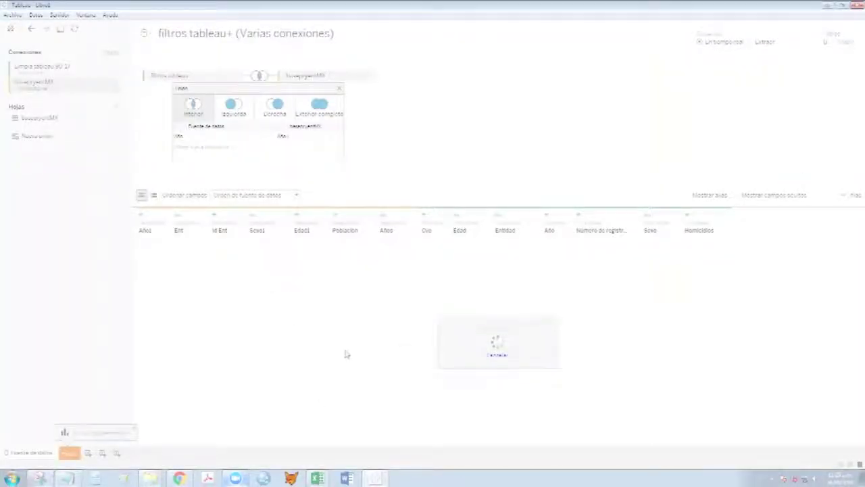
Look over the available join fields and examine the Cve and Entidad columns in the joined data preview.
{"action": "left_click", "coordinate": [234, 146]}
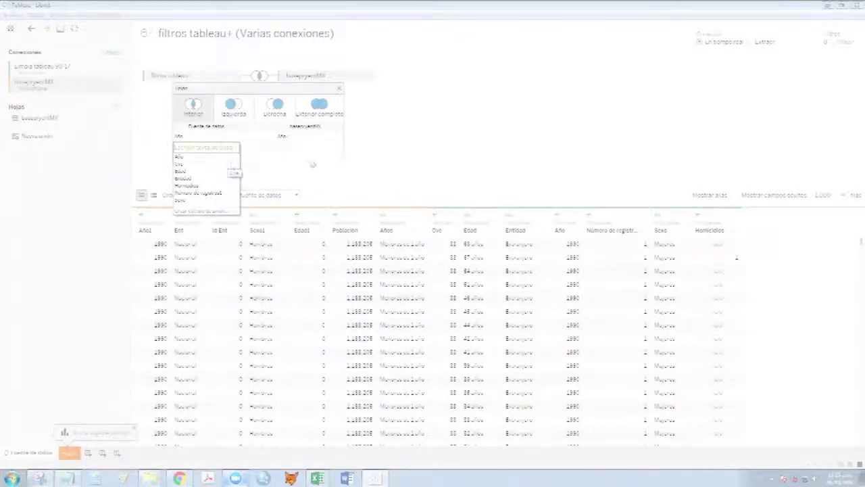
{"action": "left_click", "coordinate": [448, 155]}
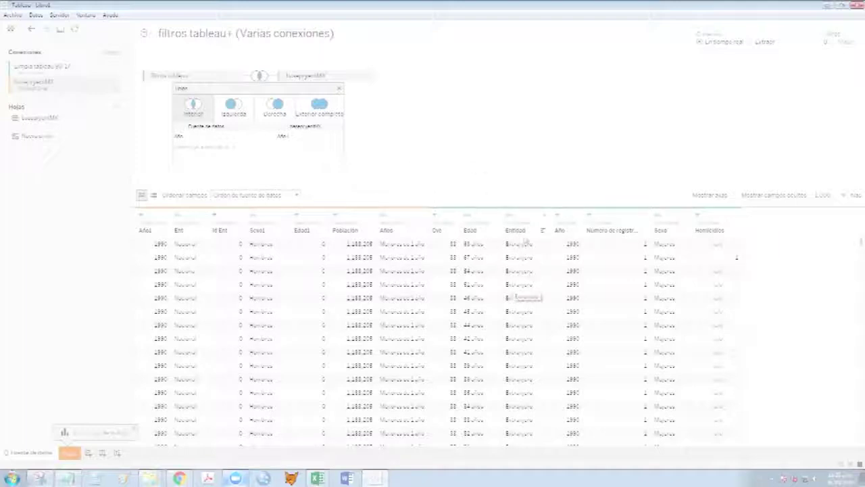
{"action": "scroll", "coordinate": [525, 377], "scroll_direction": "down", "scroll_amount": 10}
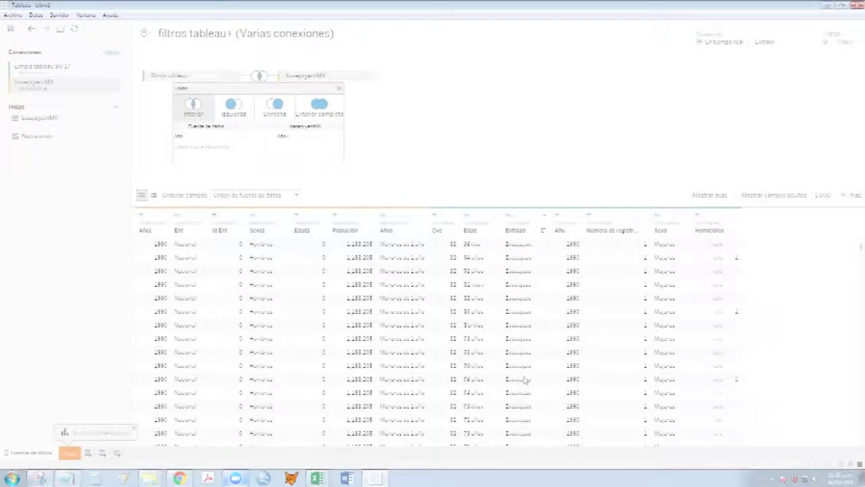
{"action": "scroll", "coordinate": [525, 379], "scroll_direction": "down", "scroll_amount": 8}
{"action": "scroll", "coordinate": [526, 380], "scroll_direction": "down", "scroll_amount": 5}
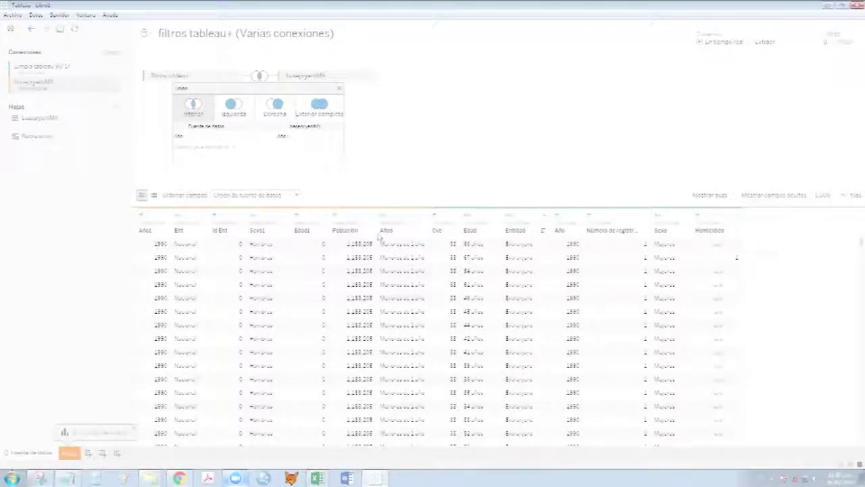
Add a second join clause matching Cve from filtros tableau with Id Ent from basepryentMX.
{"action": "left_click", "coordinate": [236, 146]}
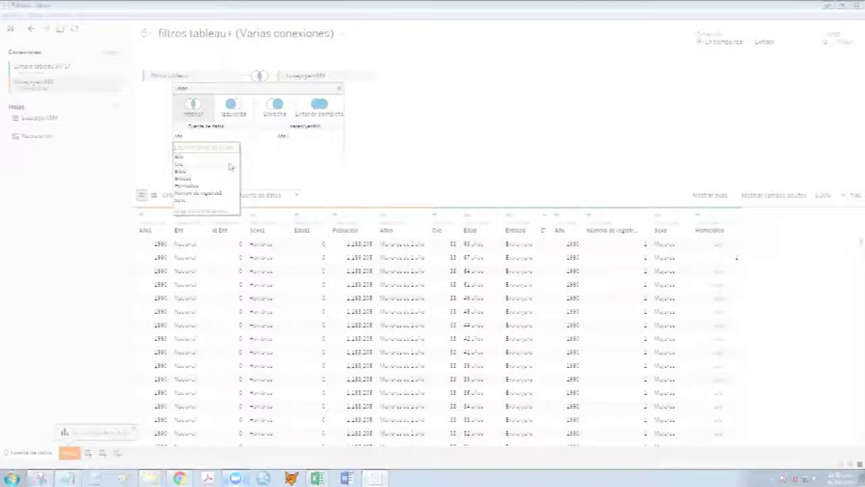
{"action": "left_click", "coordinate": [431, 155]}
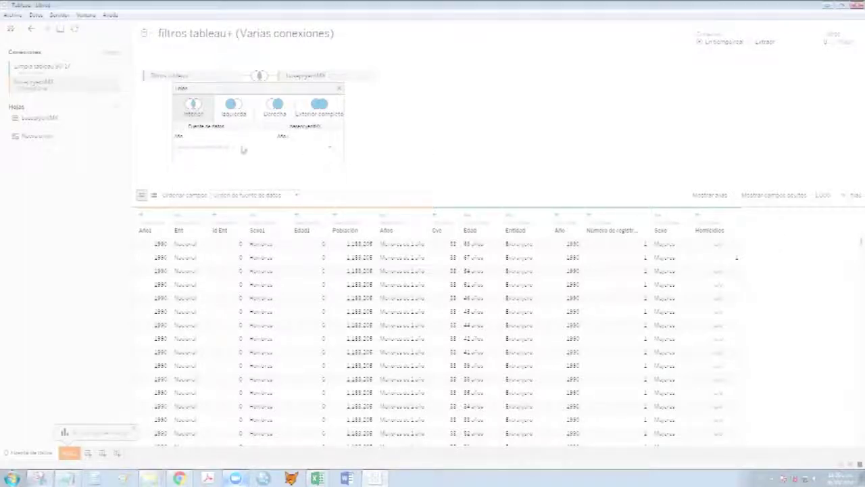
{"action": "left_click", "coordinate": [236, 148]}
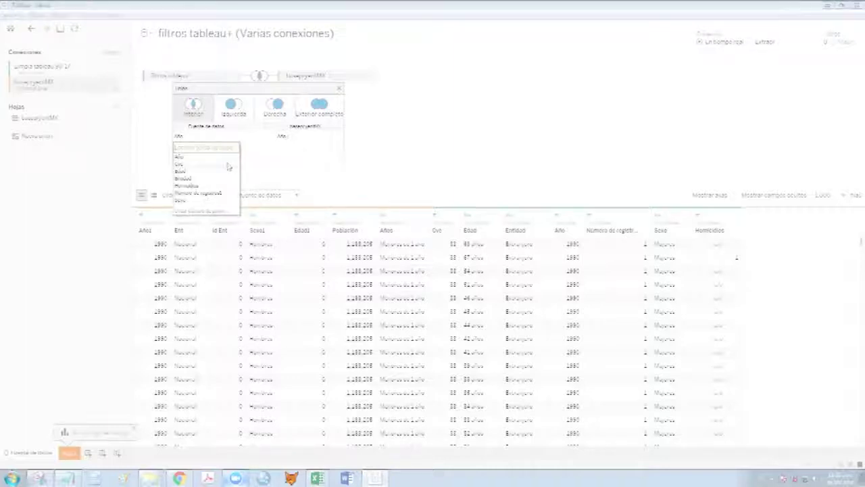
{"action": "left_click", "coordinate": [228, 164]}
{"action": "left_click", "coordinate": [321, 147]}
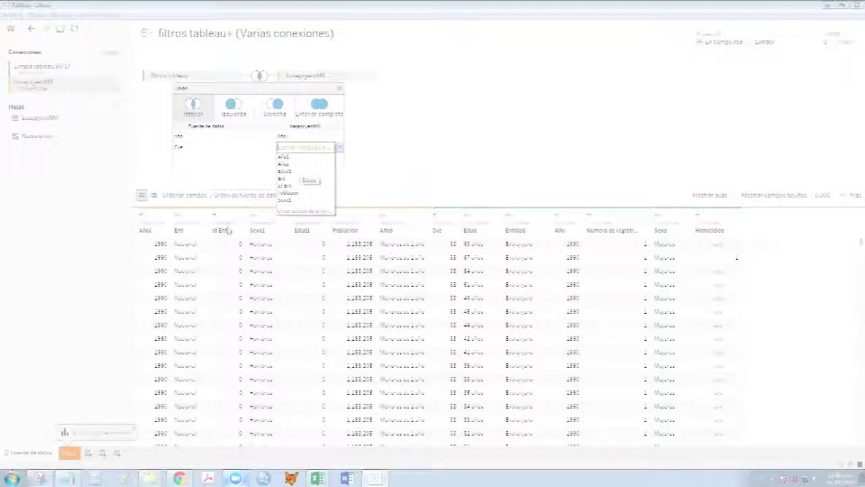
{"action": "left_click", "coordinate": [297, 186]}
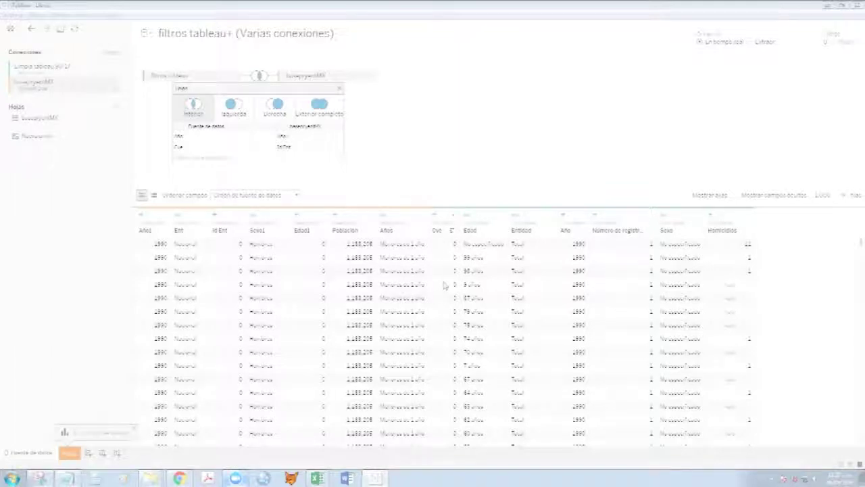
Add a third join clause matching Sexo from filtros tableau with Sexo1 from basepryentMX.
{"action": "left_click", "coordinate": [236, 159]}
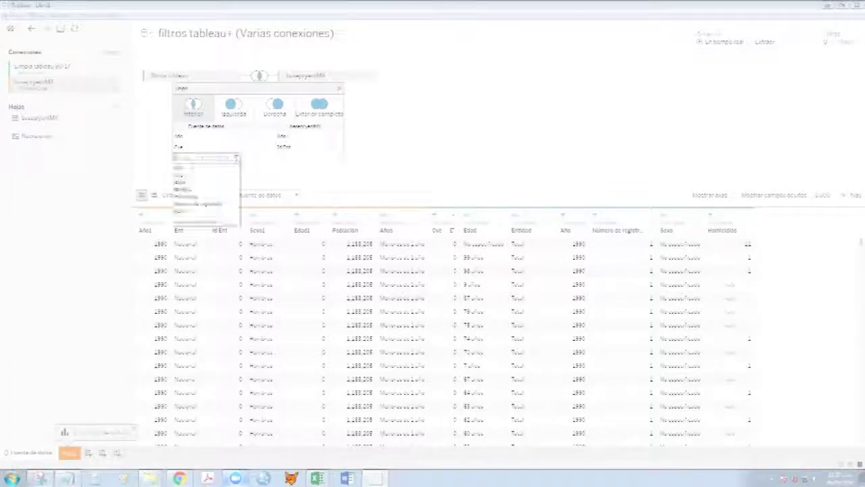
{"action": "left_click", "coordinate": [223, 210]}
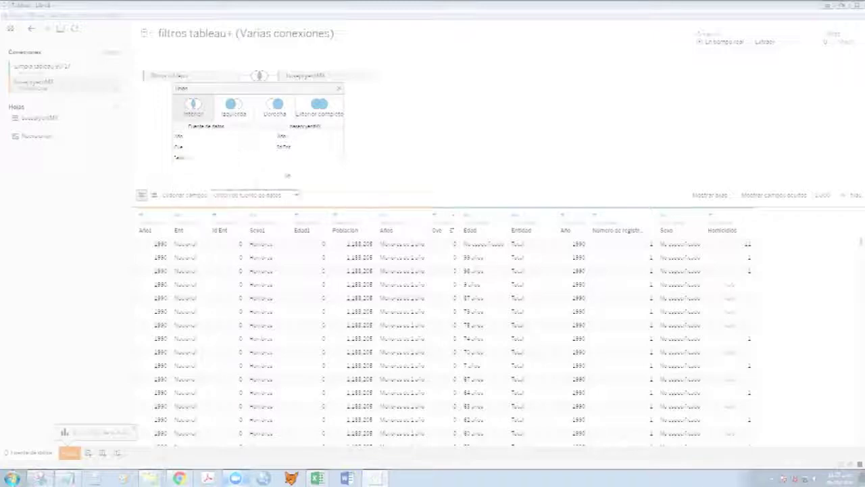
{"action": "left_click", "coordinate": [329, 160]}
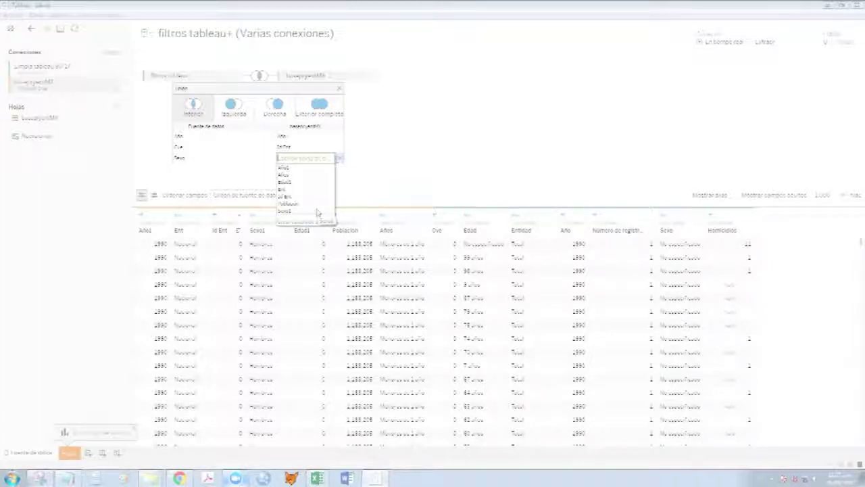
{"action": "left_click", "coordinate": [317, 212]}
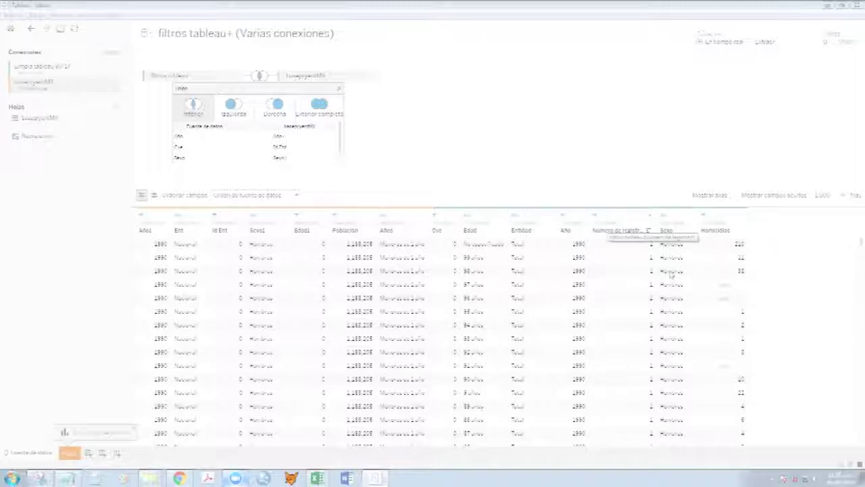
Reopen the join settings and add a fourth clause matching Edad from filtros tableau with Años from basepryentMX.
{"action": "left_click", "coordinate": [258, 76]}
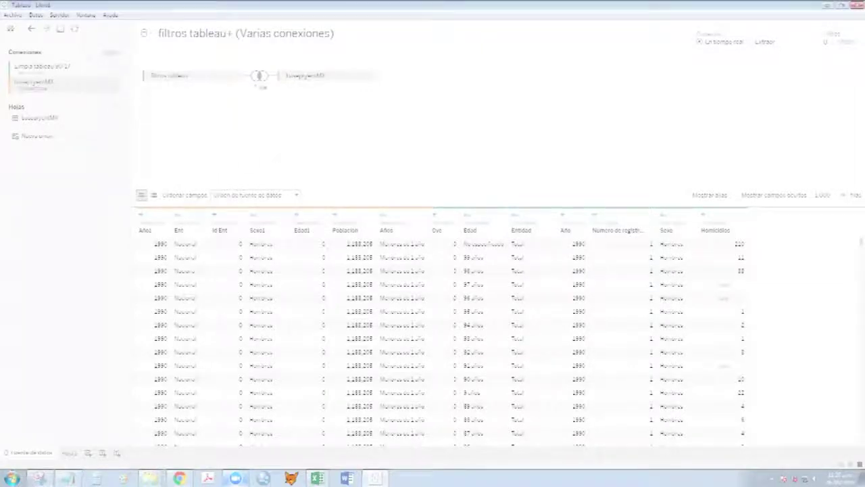
{"action": "left_click", "coordinate": [259, 77]}
{"action": "scroll", "coordinate": [232, 159], "scroll_direction": "down", "scroll_amount": 1}
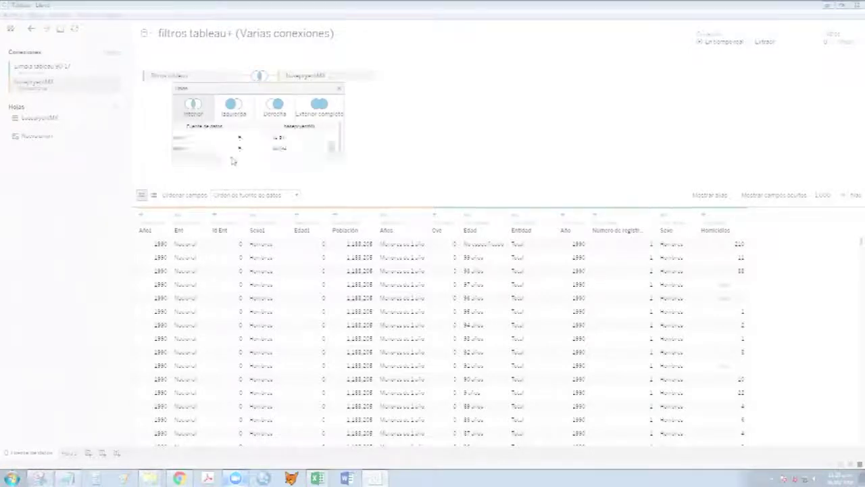
{"action": "left_click", "coordinate": [232, 158]}
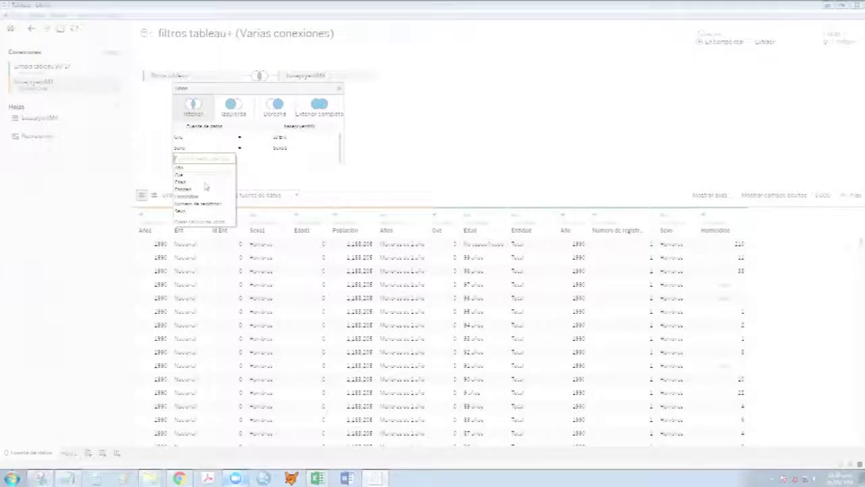
{"action": "left_click", "coordinate": [298, 162]}
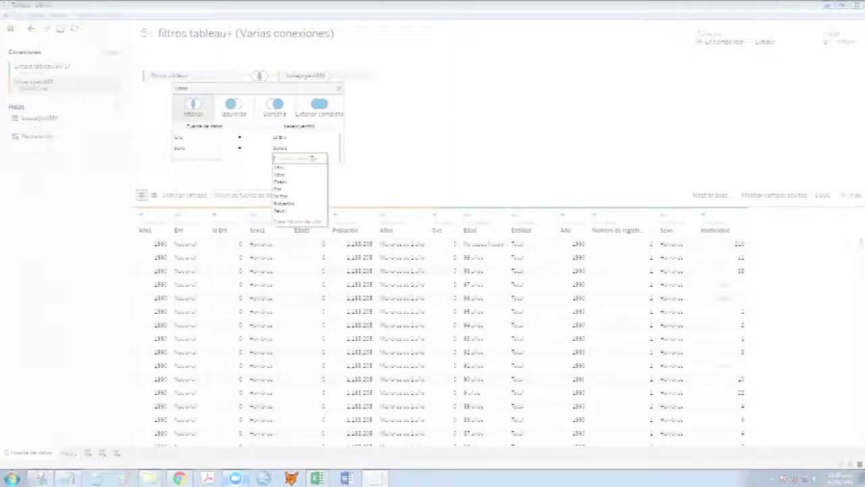
{"action": "left_click", "coordinate": [309, 179]}
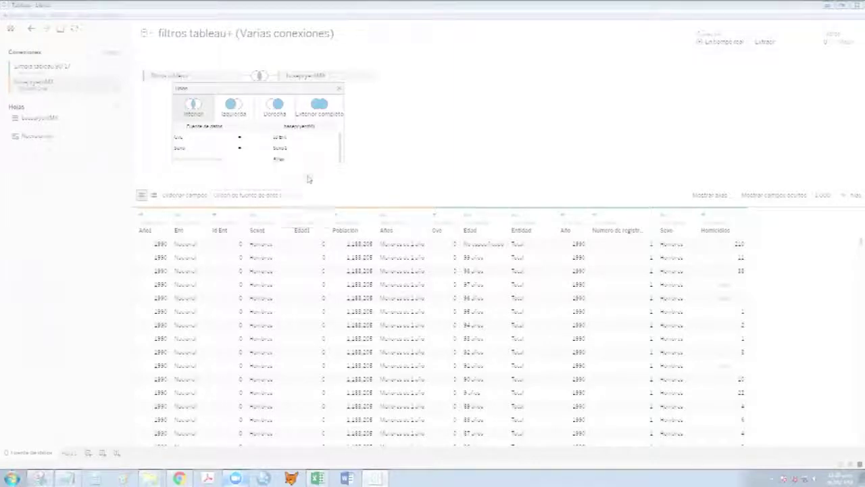
{"action": "left_click", "coordinate": [229, 158]}
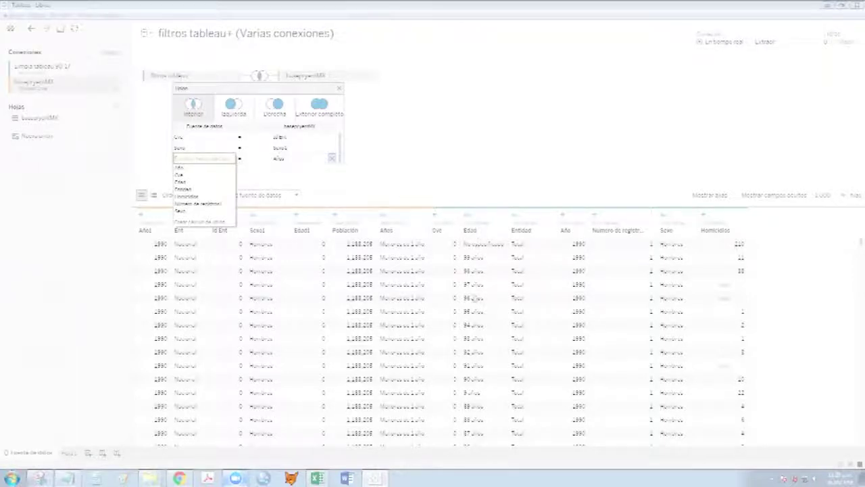
{"action": "left_click", "coordinate": [201, 182]}
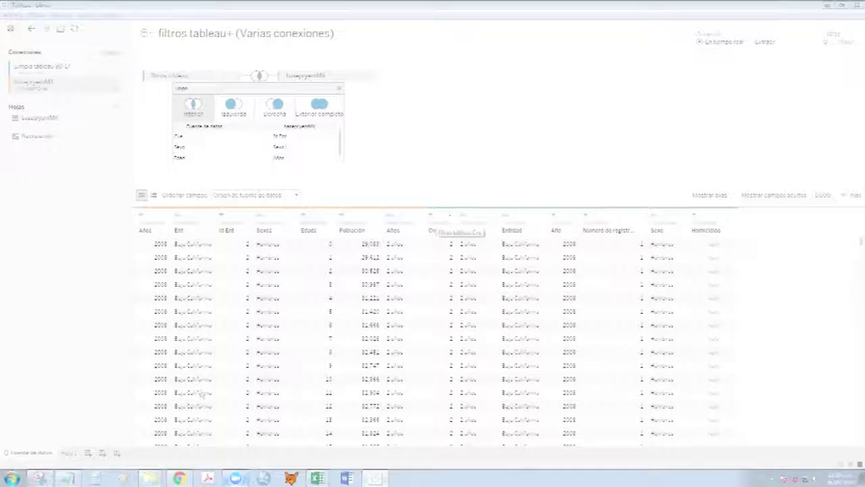
Open the Hoja 1 worksheet and chart Homicidios and Población by Ent from basepryentMX as horizontal bars.
{"action": "left_click", "coordinate": [69, 453]}
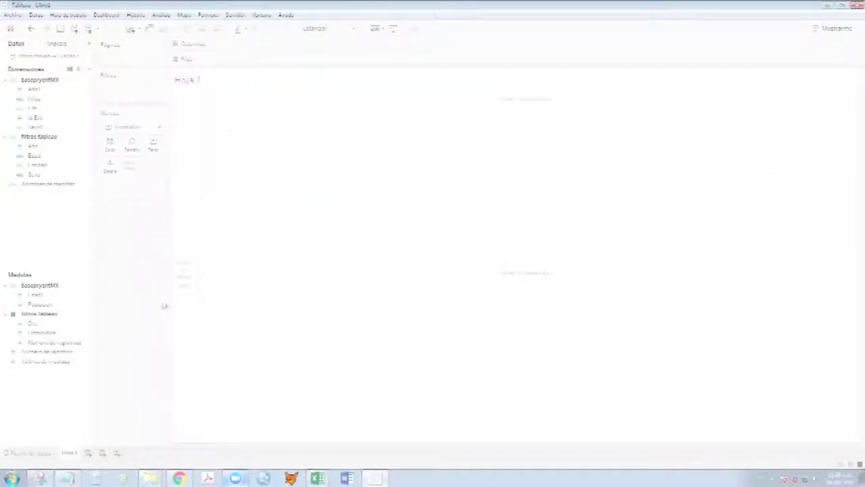
{"action": "left_click", "coordinate": [84, 144]}
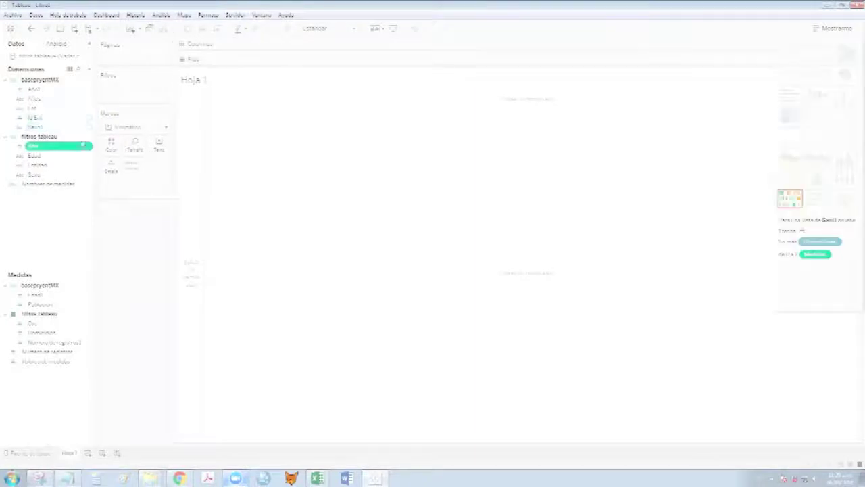
{"action": "left_click", "coordinate": [49, 112]}
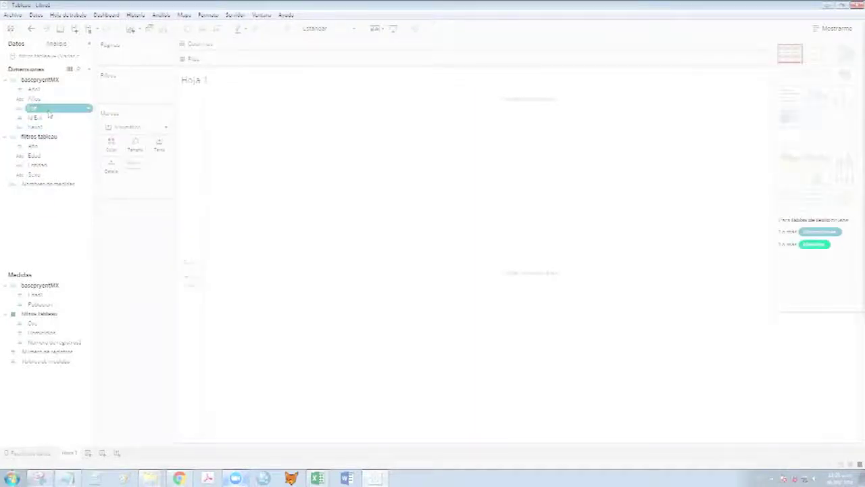
{"action": "left_click", "coordinate": [72, 305], "text": "ctrl"}
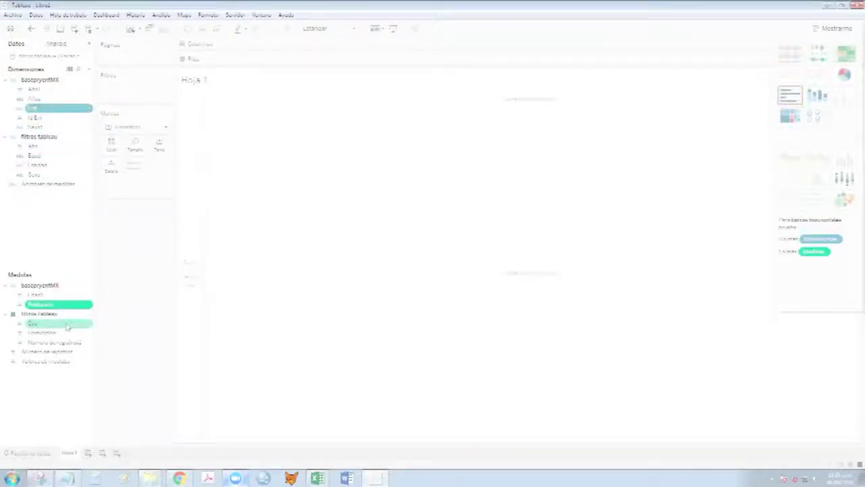
{"action": "left_click", "coordinate": [67, 332], "text": "ctrl"}
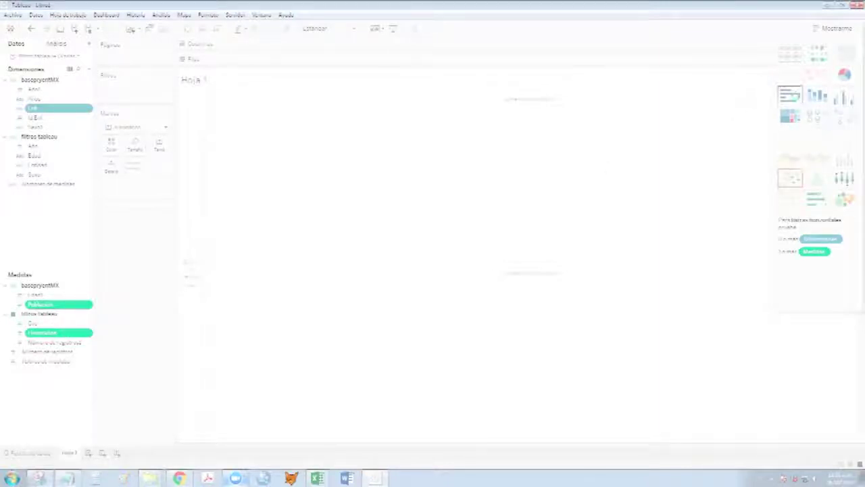
{"action": "left_click", "coordinate": [784, 121]}
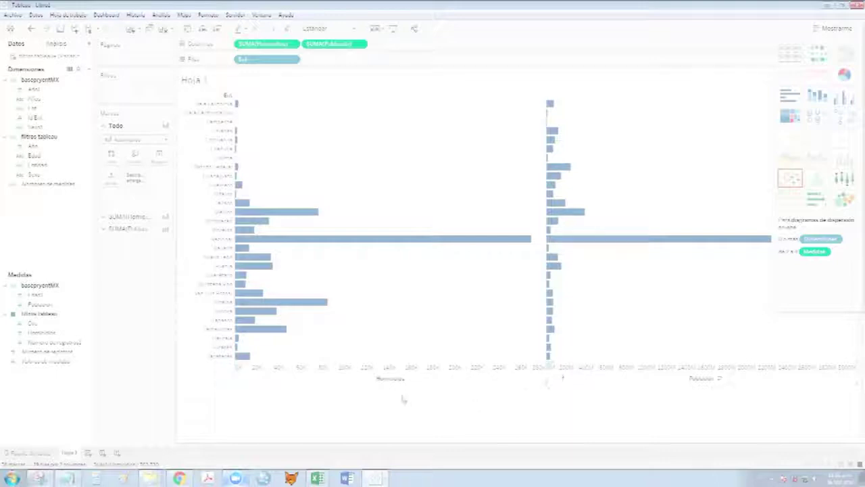
{"action": "right_click", "coordinate": [220, 378]}
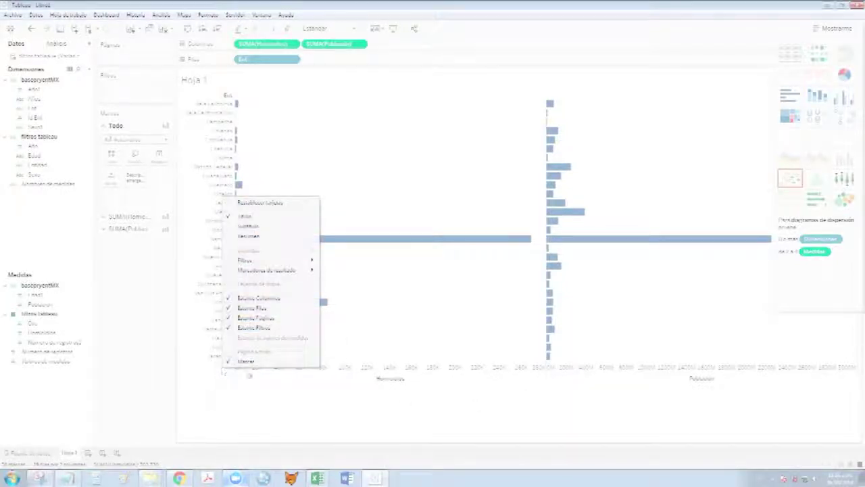
{"action": "left_click", "coordinate": [365, 370]}
{"action": "right_click", "coordinate": [364, 369]}
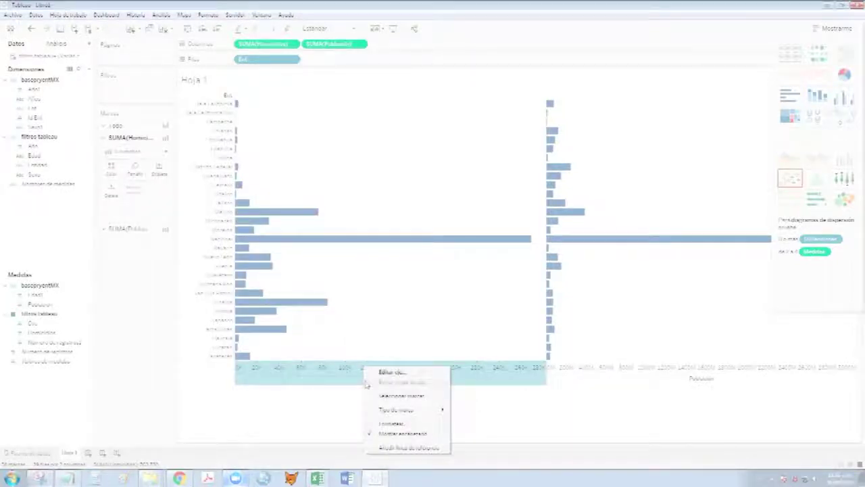
{"action": "left_click", "coordinate": [543, 403]}
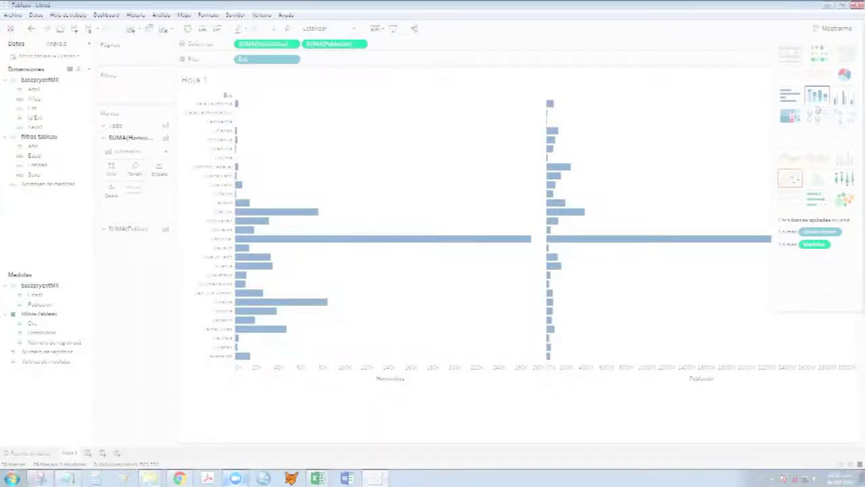
Try the stacked bars chart type, return to horizontal bars and hide the chart type suggestions.
{"action": "left_click", "coordinate": [818, 100]}
{"action": "left_click", "coordinate": [786, 100]}
{"action": "left_click", "coordinate": [820, 99]}
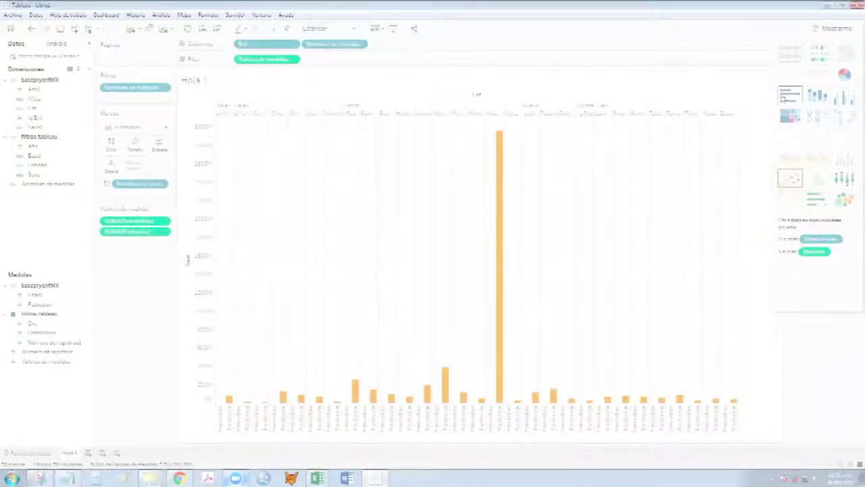
{"action": "left_click", "coordinate": [789, 96]}
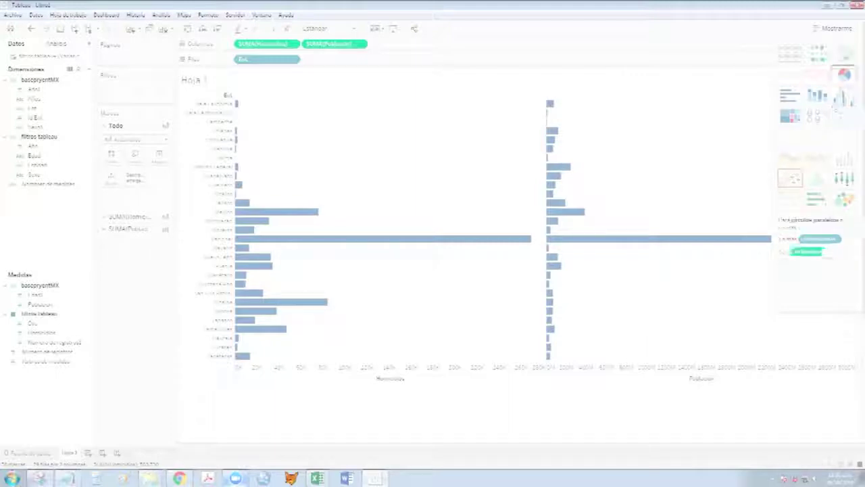
{"action": "left_click", "coordinate": [842, 30]}
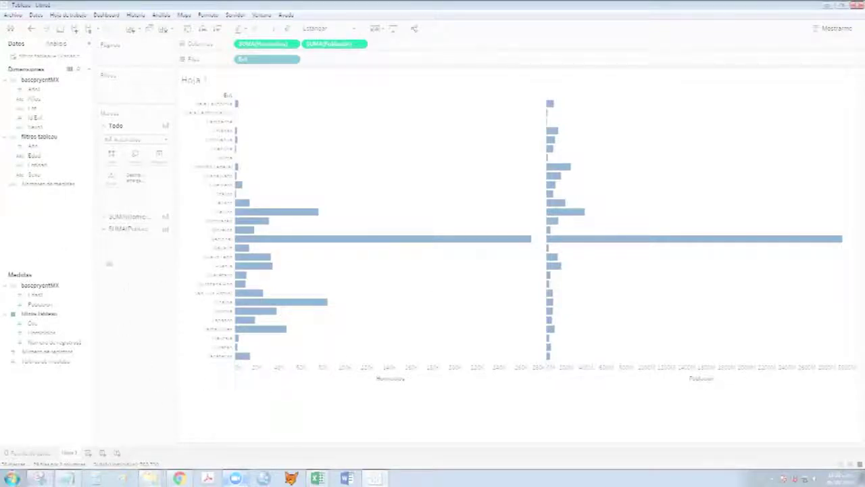
Create a calculated field named Tasa that divides Homicidios by Población and multiplies the result by a factor.
{"action": "right_click", "coordinate": [43, 214]}
{"action": "left_click", "coordinate": [54, 219]}
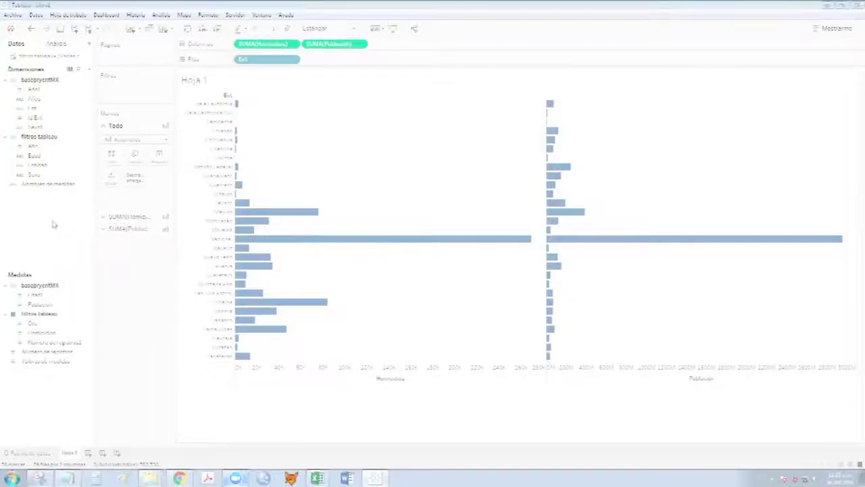
{"action": "type", "text": "Tasa"}
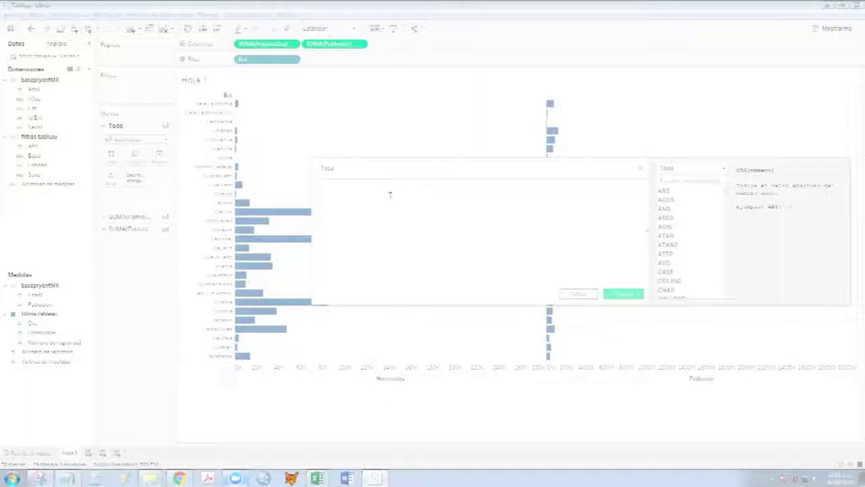
{"action": "type", "text": "h"}
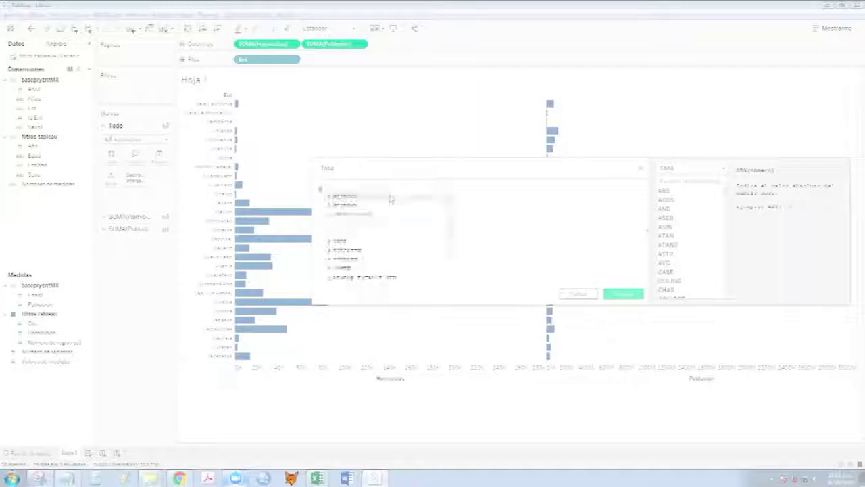
{"action": "key", "text": "Down"}
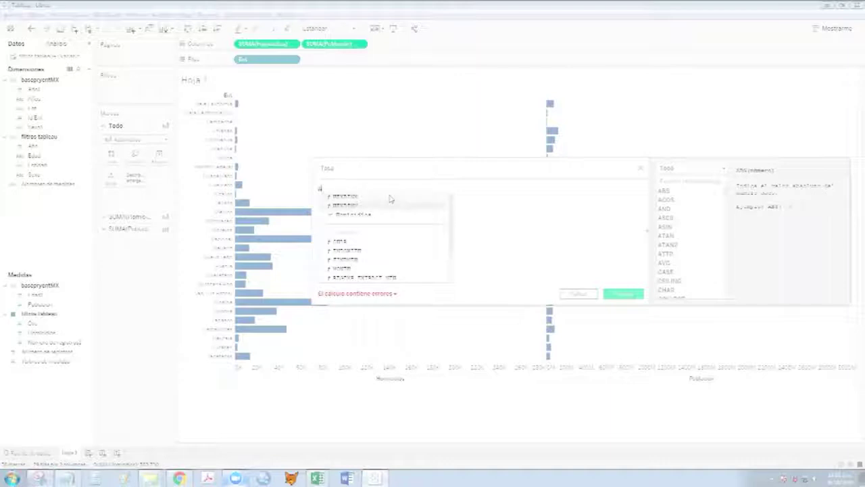
{"action": "key", "text": "Down"}
{"action": "key", "text": "Return"}
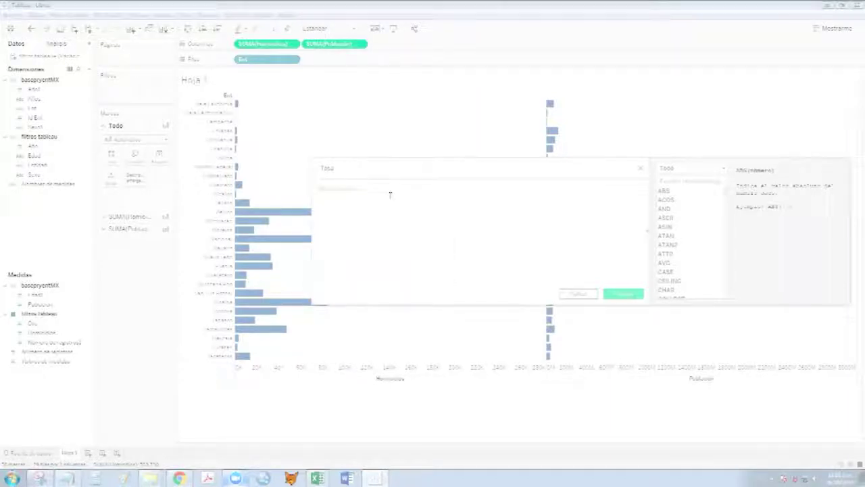
{"action": "type", "text": "/po"}
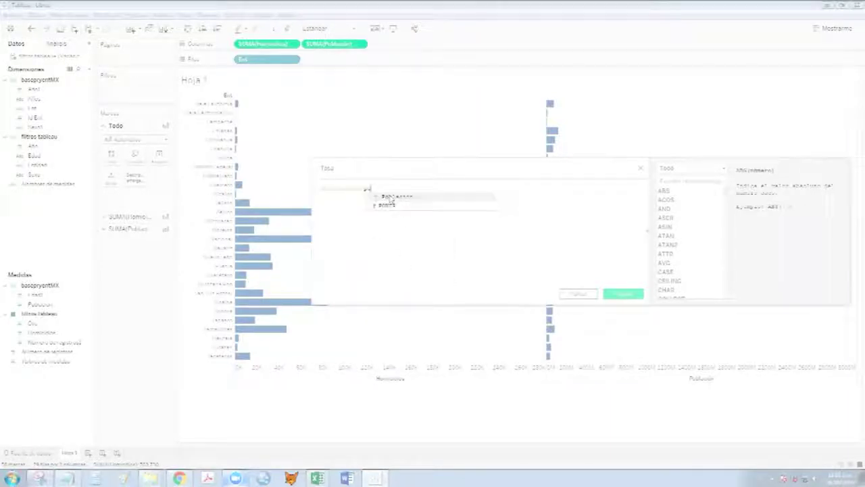
{"action": "left_click", "coordinate": [392, 196]}
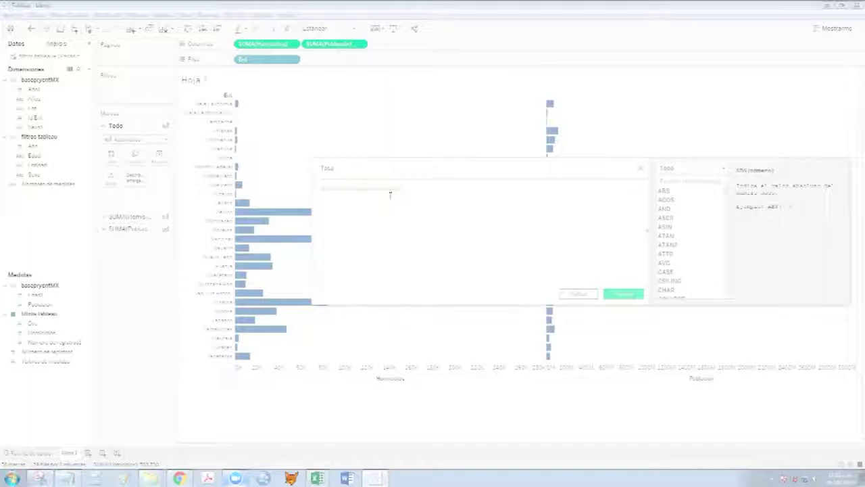
{"action": "type", "text": "*"}
{"action": "left_click", "coordinate": [624, 296]}
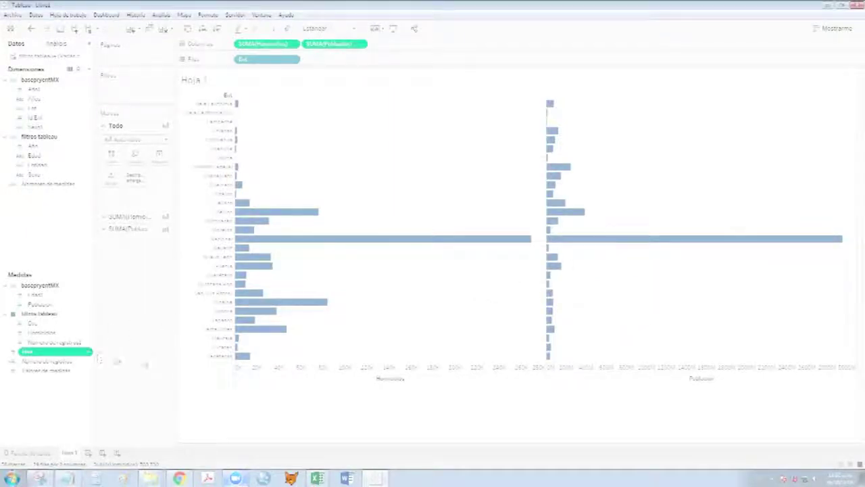
Clear the worksheet and assign the Estado/Provincia geographic role to Entidad from filtros tableau.
{"action": "left_click", "coordinate": [163, 28]}
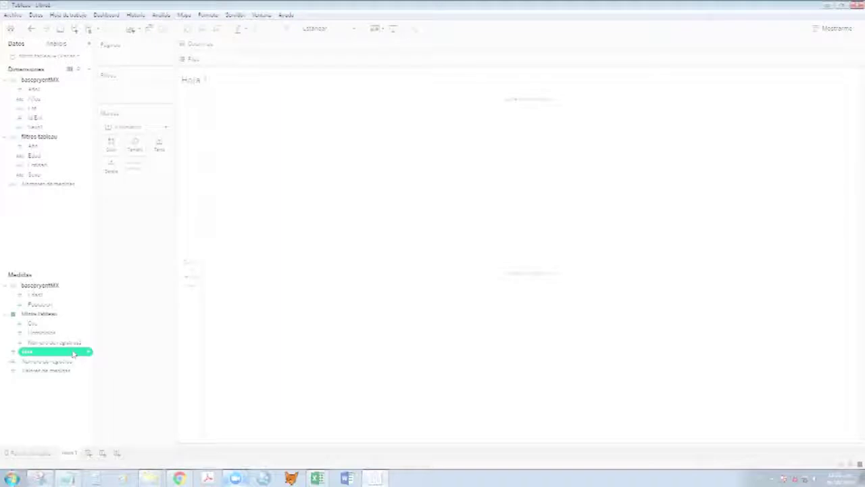
{"action": "left_click", "coordinate": [63, 165]}
{"action": "right_click", "coordinate": [63, 166]}
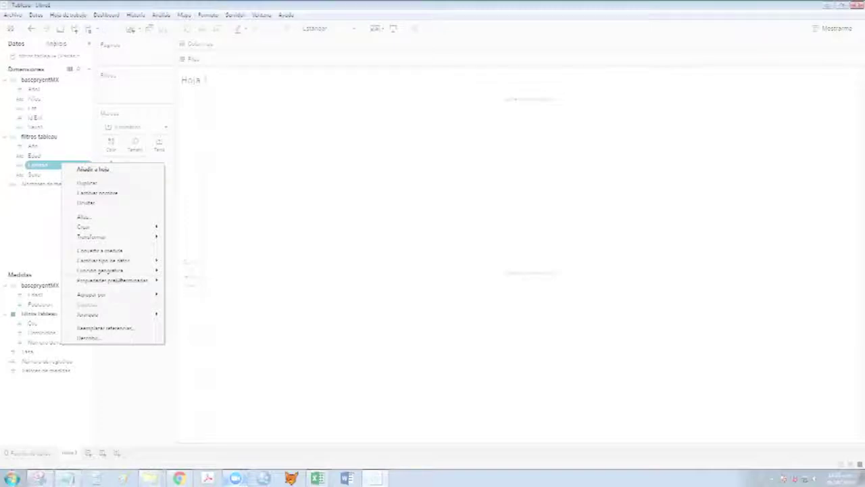
{"action": "mouse_move", "coordinate": [119, 271]}
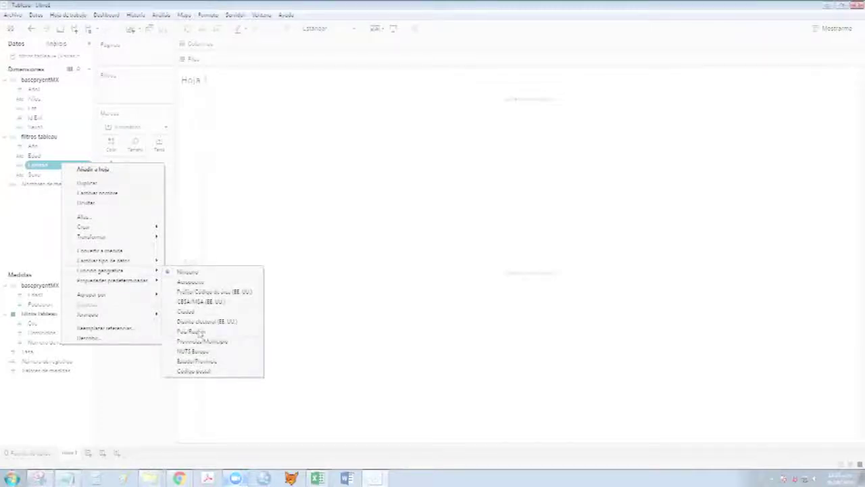
{"action": "left_click", "coordinate": [199, 360]}
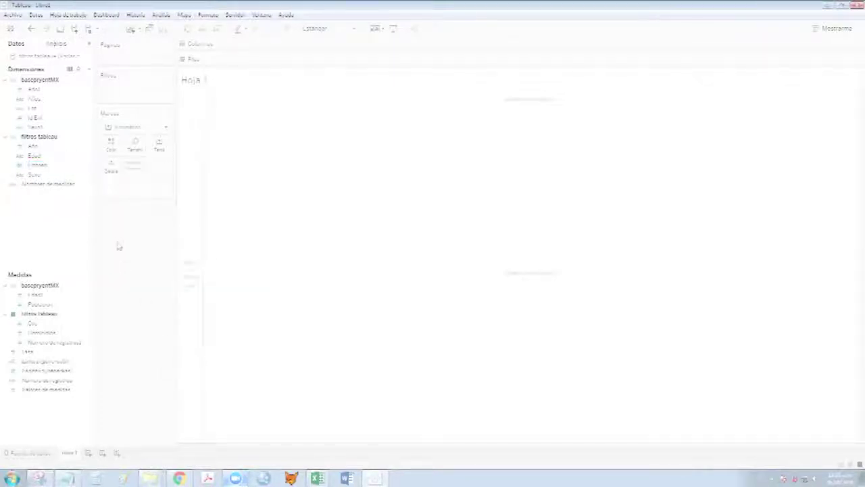
Plot Tasa by Entidad as a symbol map and switch it to a filled map.
{"action": "left_click", "coordinate": [33, 165]}
{"action": "left_click", "coordinate": [34, 352], "text": "ctrl"}
{"action": "left_click", "coordinate": [834, 29]}
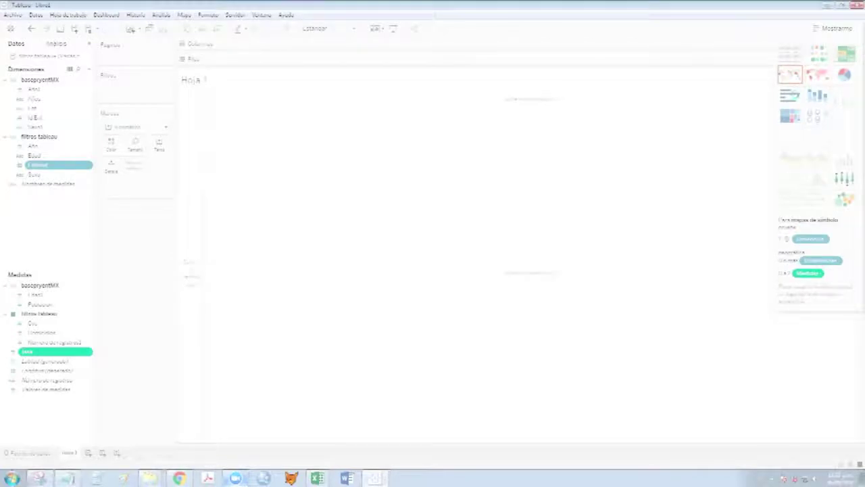
{"action": "left_click", "coordinate": [789, 75]}
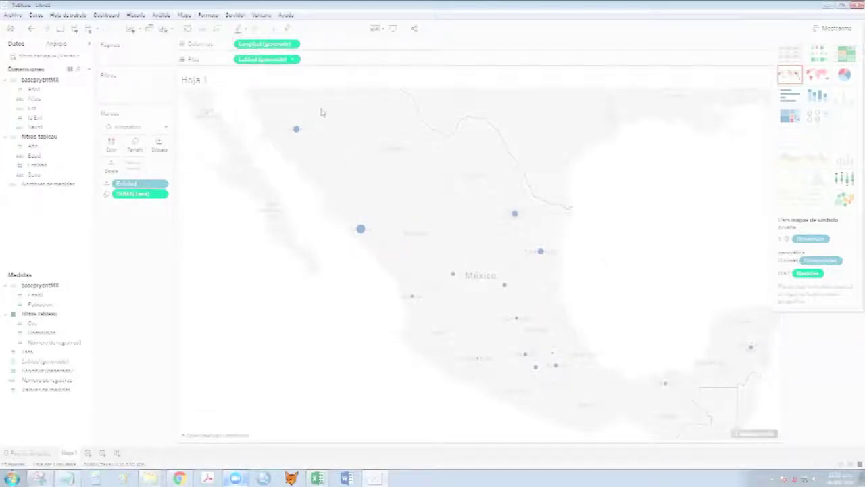
{"action": "mouse_move", "coordinate": [542, 251]}
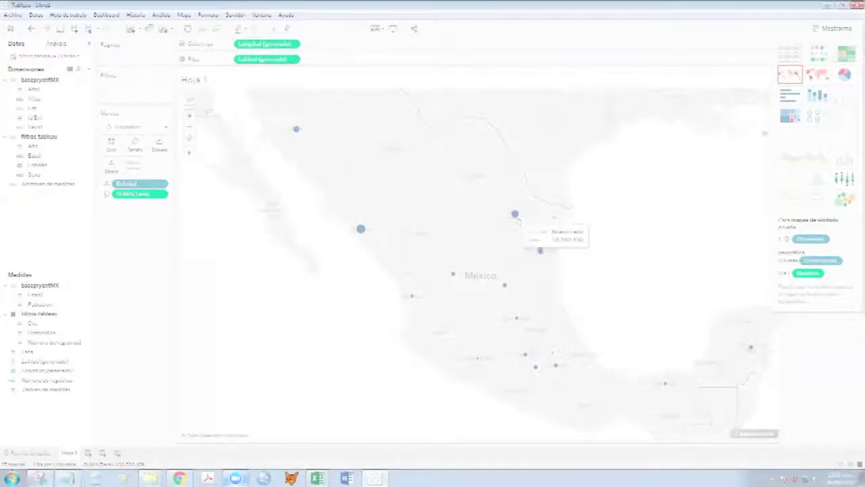
{"action": "left_click", "coordinate": [815, 79]}
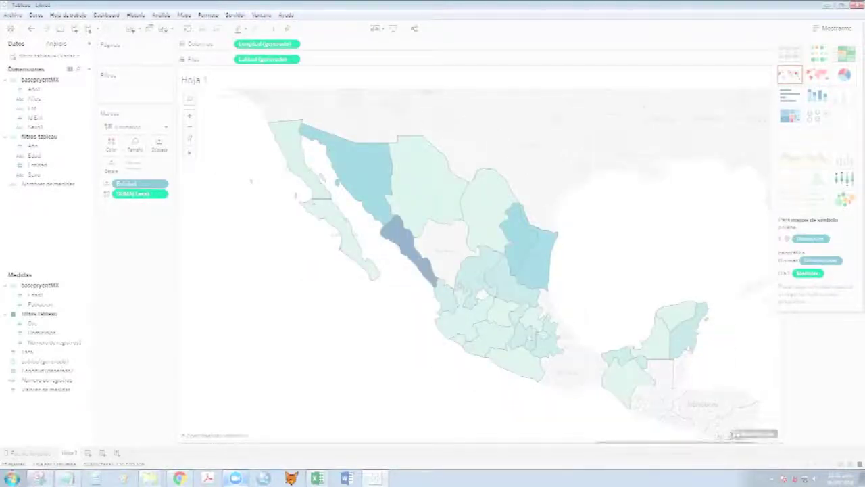
Edit the unrecognized map locations so that Ciudad de México matches Distrito Federal.
{"action": "left_click", "coordinate": [751, 434]}
{"action": "left_click", "coordinate": [453, 216]}
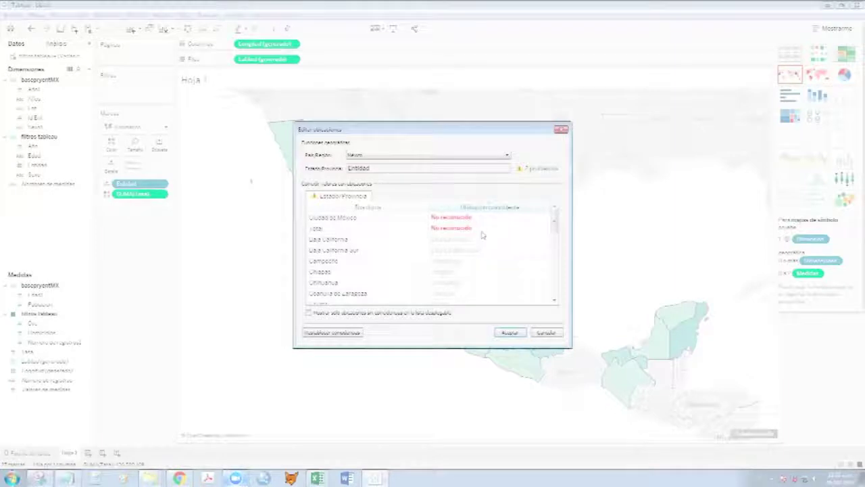
{"action": "left_click", "coordinate": [524, 217]}
{"action": "left_click", "coordinate": [545, 217]}
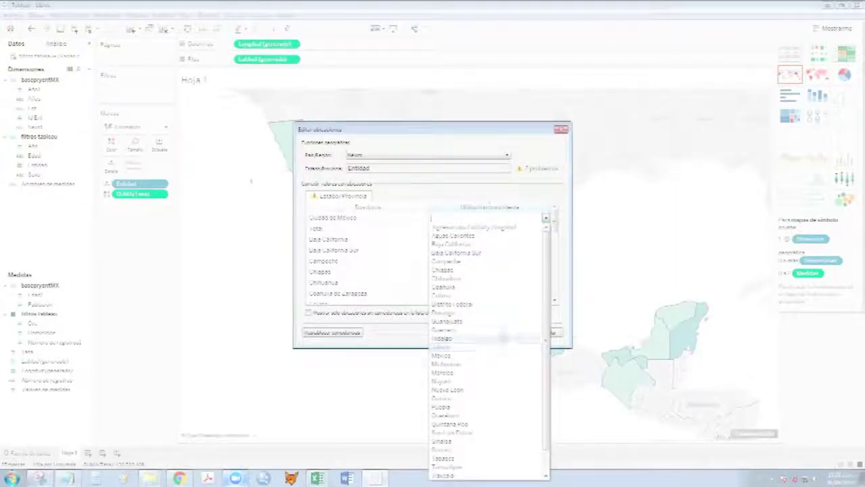
{"action": "left_click", "coordinate": [473, 304]}
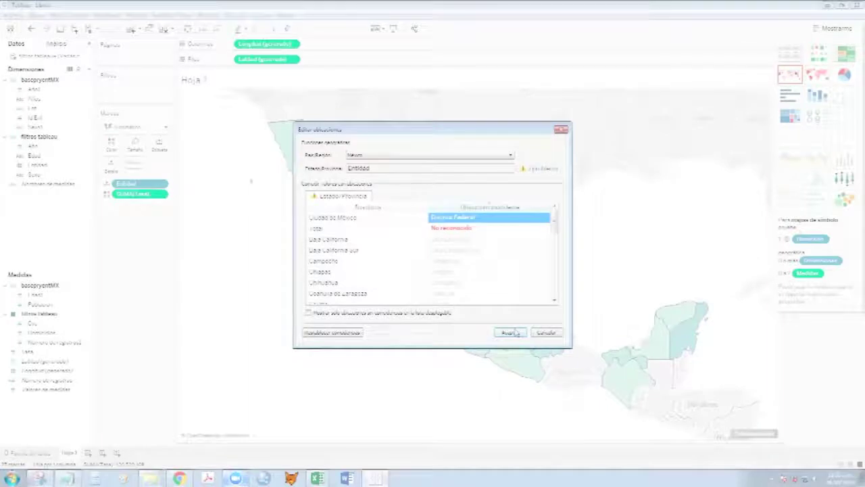
{"action": "left_click", "coordinate": [513, 333]}
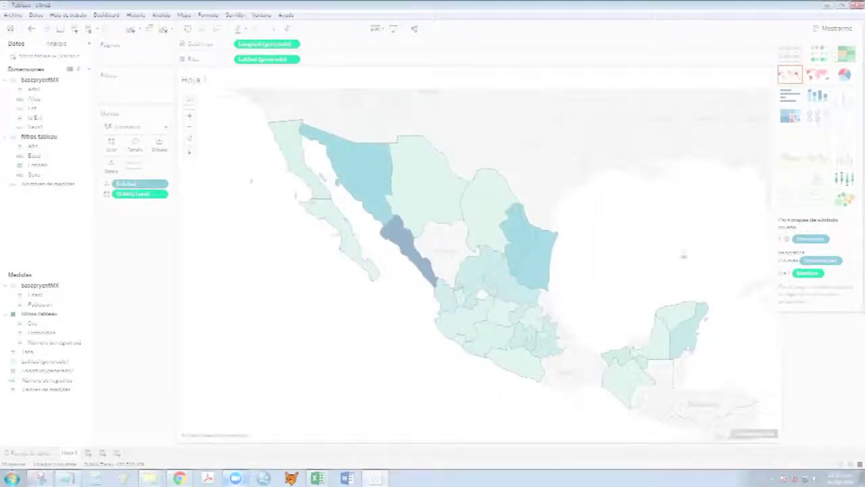
Hide the chart type suggestions and show a filter for Año from filtros tableau beside the map.
{"action": "left_click", "coordinate": [833, 28]}
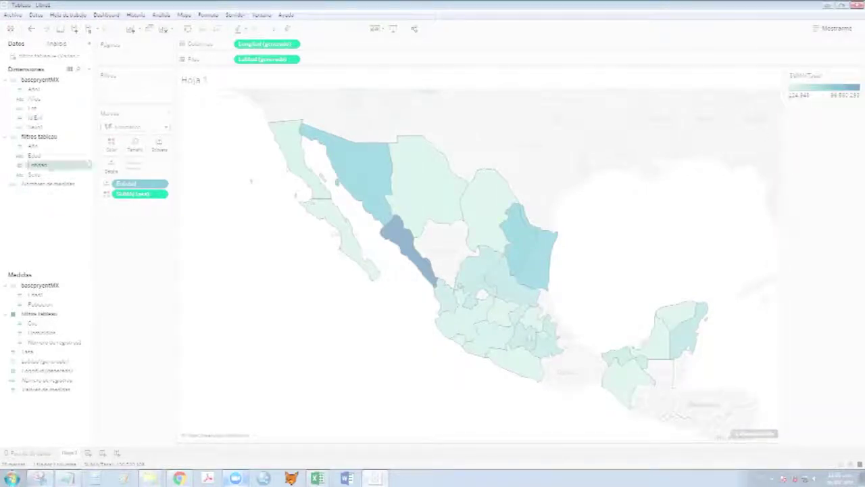
{"action": "right_click", "coordinate": [54, 162]}
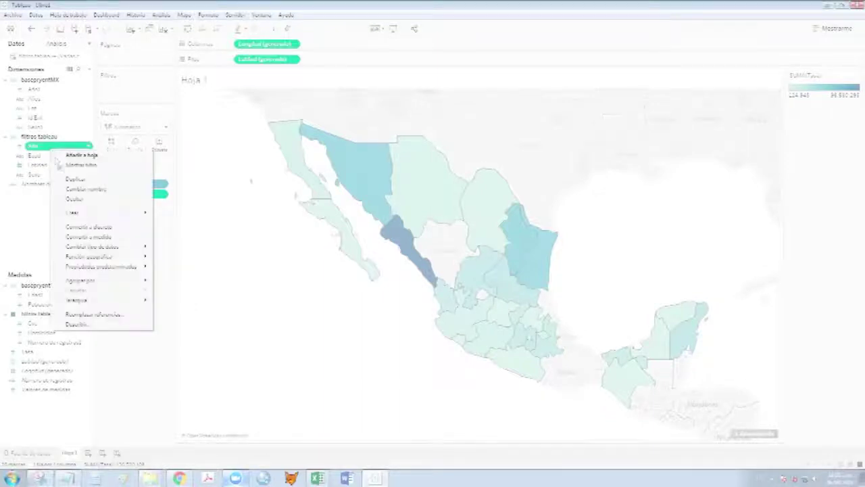
{"action": "left_click", "coordinate": [68, 177]}
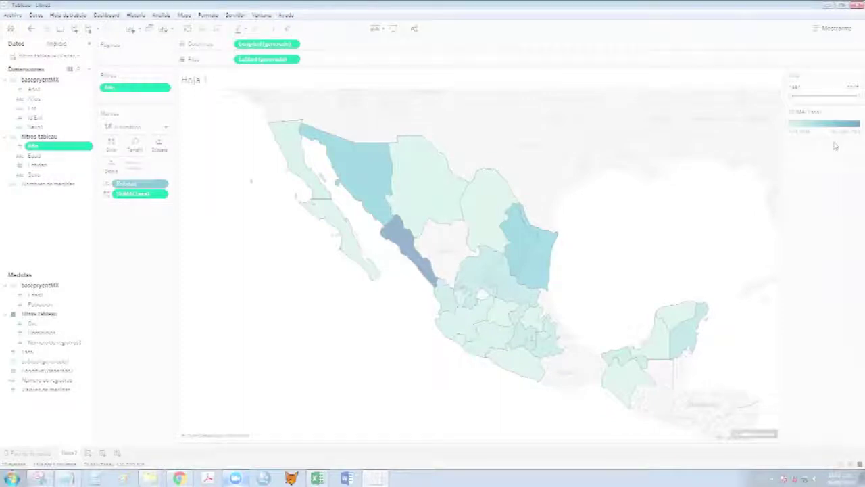
Collapse the chart suggestions for the Homicidios map and show its Año filter from filtros tableau.
{"action": "left_click_drag", "start_coordinate": [793, 98], "coordinate": [854, 98]}
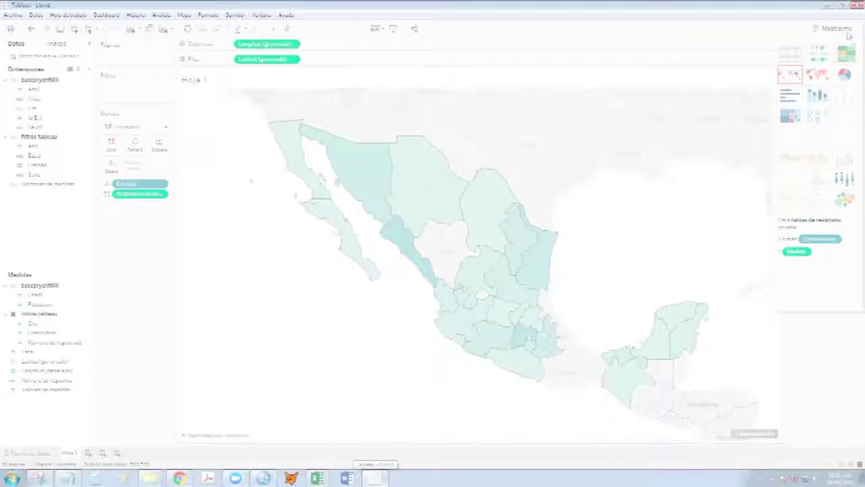
{"action": "left_click", "coordinate": [846, 34]}
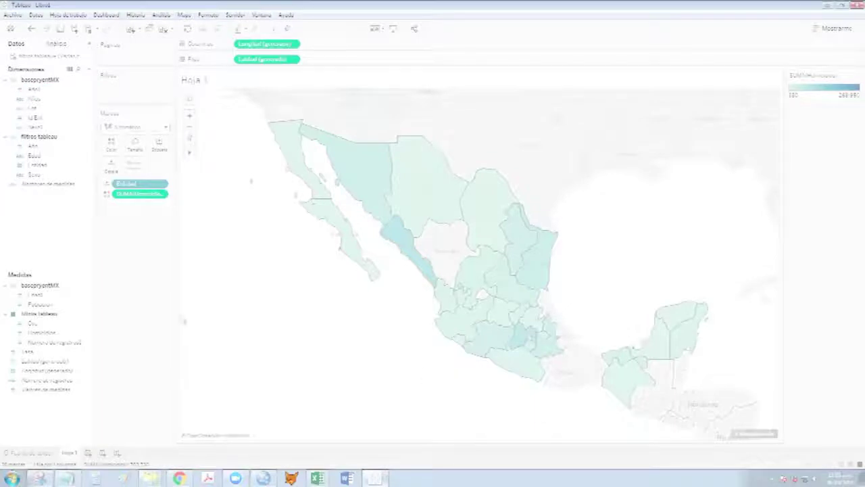
{"action": "right_click", "coordinate": [66, 148]}
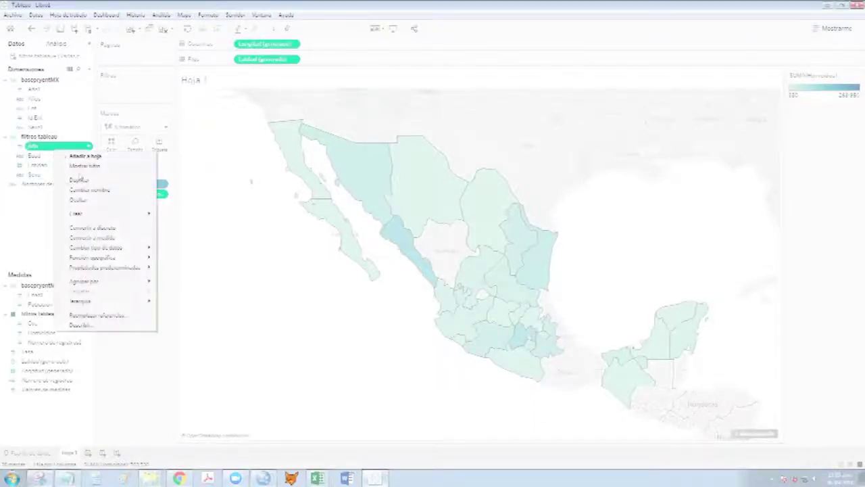
{"action": "left_click", "coordinate": [87, 166]}
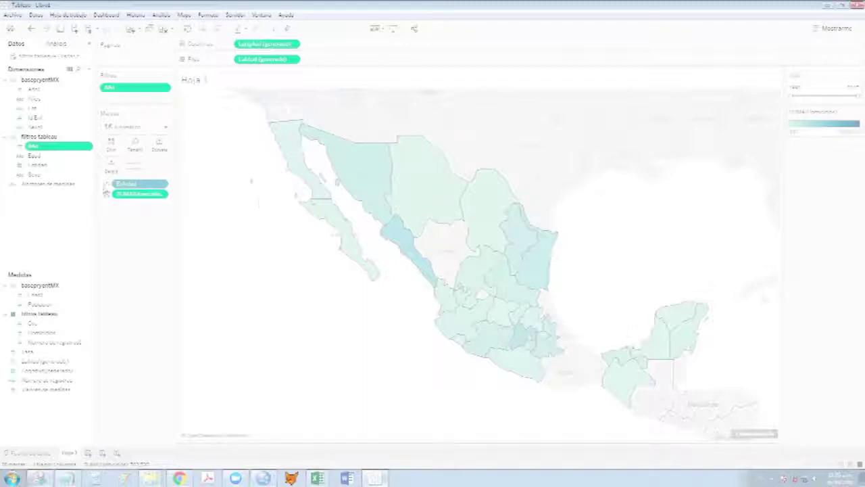
{"action": "right_click", "coordinate": [47, 151]}
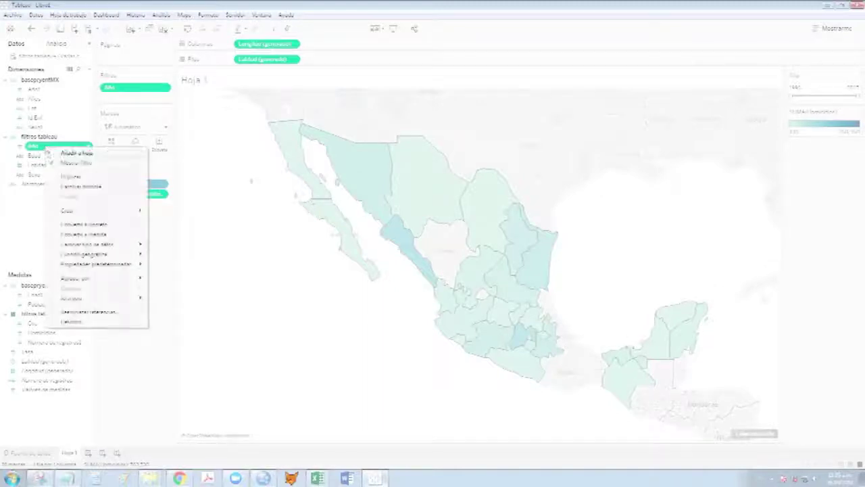
{"action": "left_click", "coordinate": [148, 380]}
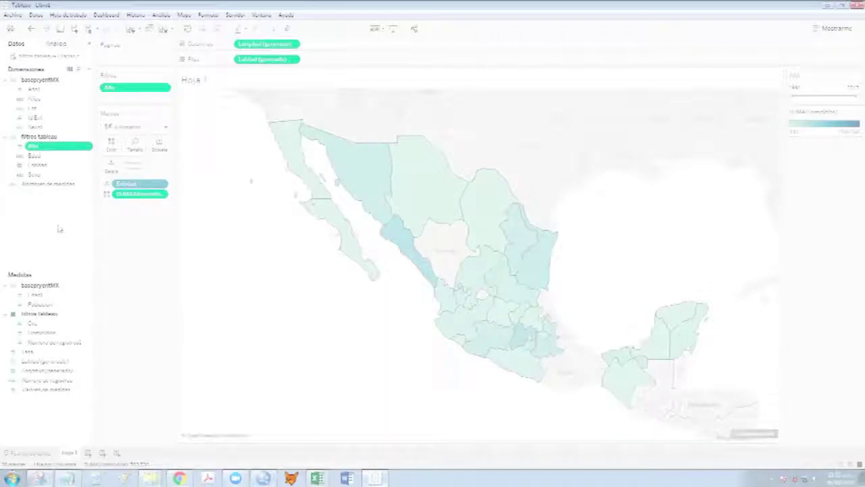
Browse the available functions in the calculated field editor and close it without creating a field.
{"action": "right_click", "coordinate": [52, 203]}
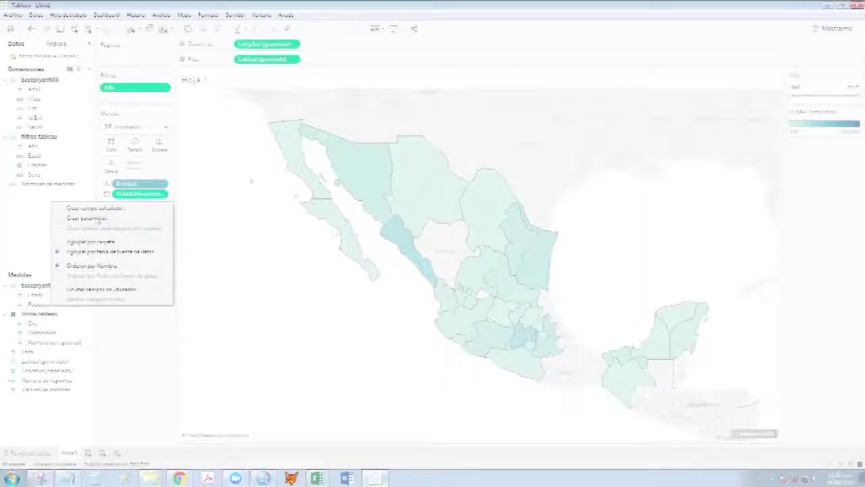
{"action": "left_click", "coordinate": [101, 208]}
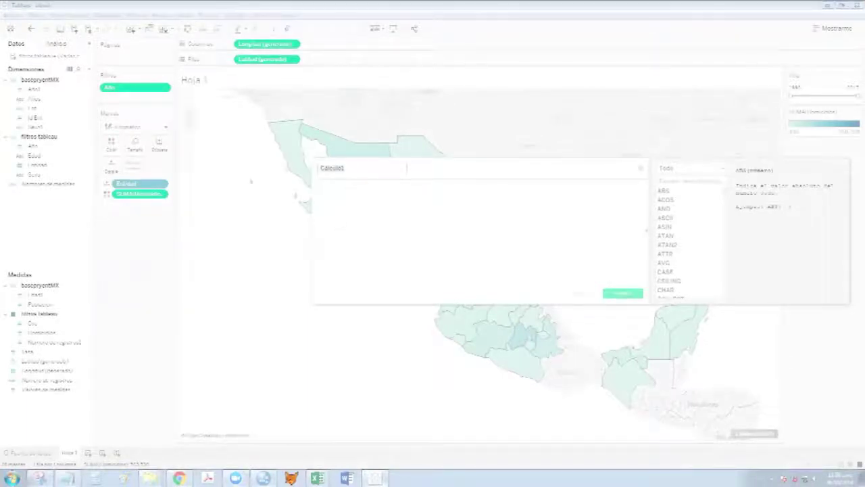
{"action": "left_click", "coordinate": [352, 205]}
{"action": "left_click", "coordinate": [692, 232]}
{"action": "scroll", "coordinate": [692, 232], "scroll_direction": "down", "scroll_amount": 2}
{"action": "left_click", "coordinate": [692, 232]}
{"action": "scroll", "coordinate": [691, 233], "scroll_direction": "down", "scroll_amount": 3}
{"action": "scroll", "coordinate": [690, 233], "scroll_direction": "down", "scroll_amount": 3}
{"action": "left_click", "coordinate": [690, 230]}
{"action": "scroll", "coordinate": [690, 233], "scroll_direction": "down", "scroll_amount": 2}
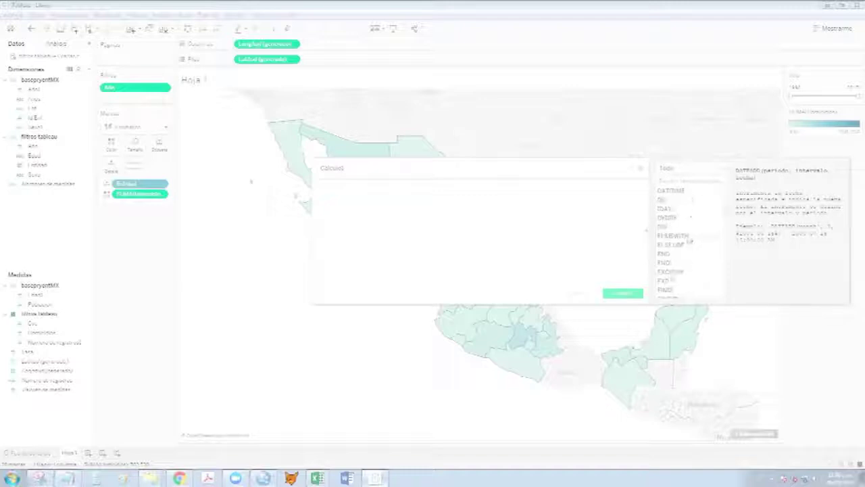
{"action": "key", "text": "Escape"}
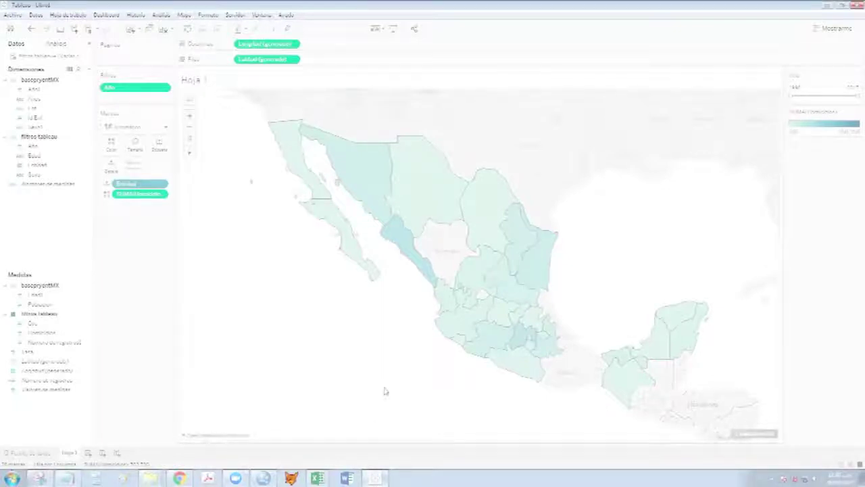
Switch to the other Tableau workbook, containing the map of homicides against children and adolescents by state.
{"action": "left_click", "coordinate": [376, 477]}
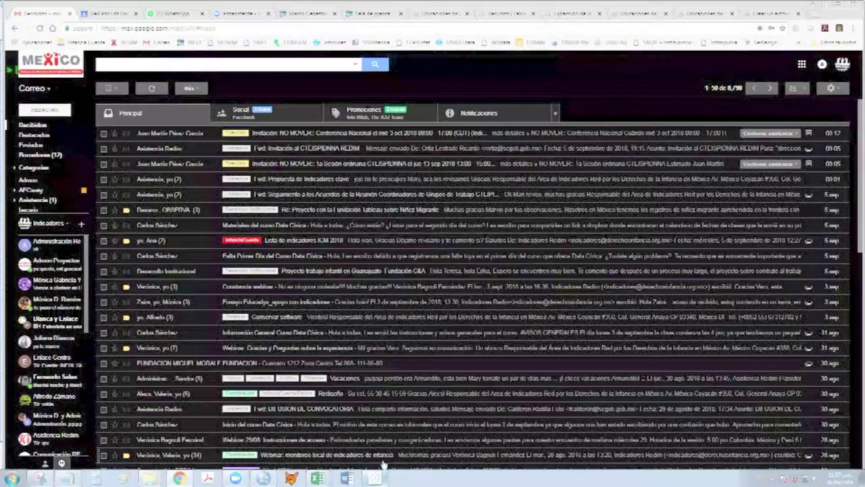
{"action": "left_click", "coordinate": [377, 477]}
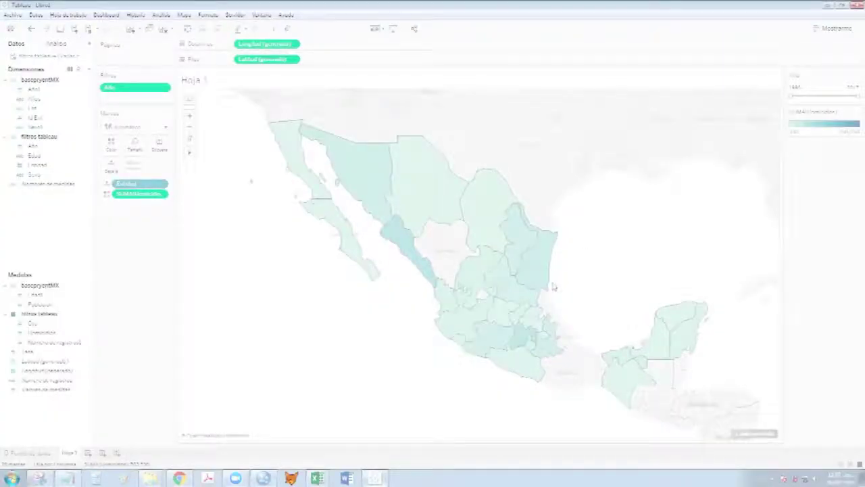
{"action": "mouse_move", "coordinate": [549, 292]}
{"action": "left_click", "coordinate": [846, 8]}
{"action": "mouse_move", "coordinate": [493, 294]}
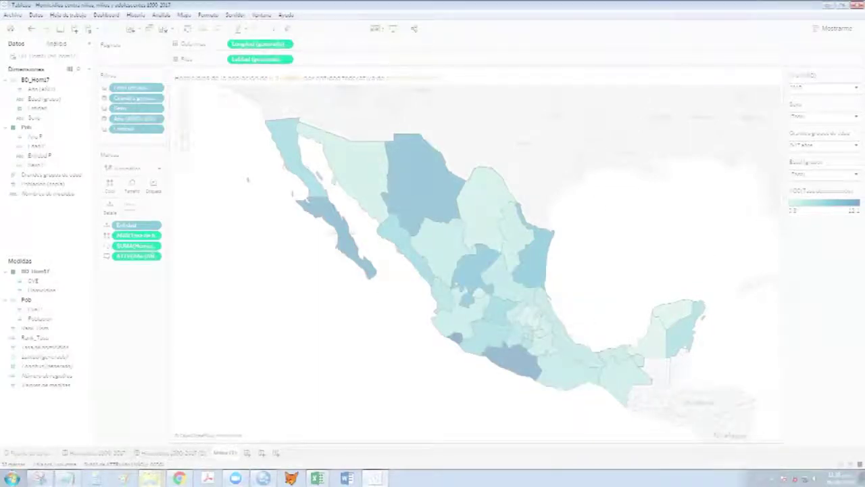
{"action": "mouse_move", "coordinate": [492, 258]}
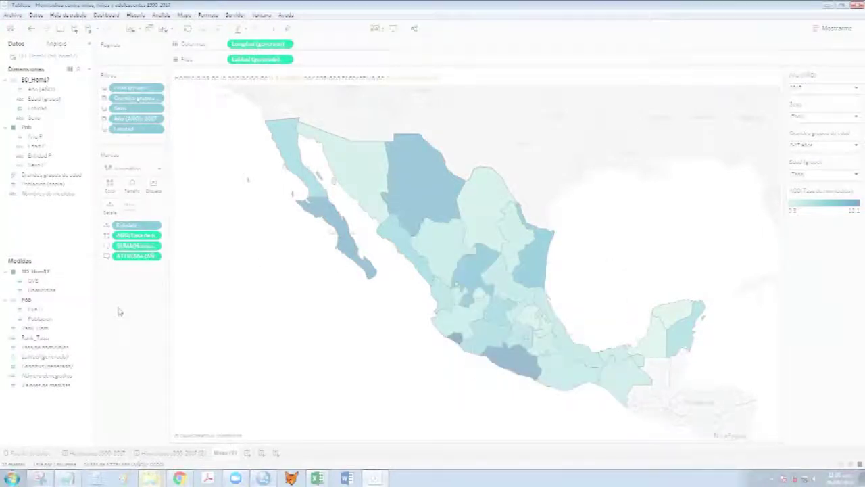
Examine the formula of the Tasa de homicidios calculated field in its description.
{"action": "right_click", "coordinate": [61, 348]}
{"action": "left_click", "coordinate": [85, 343]}
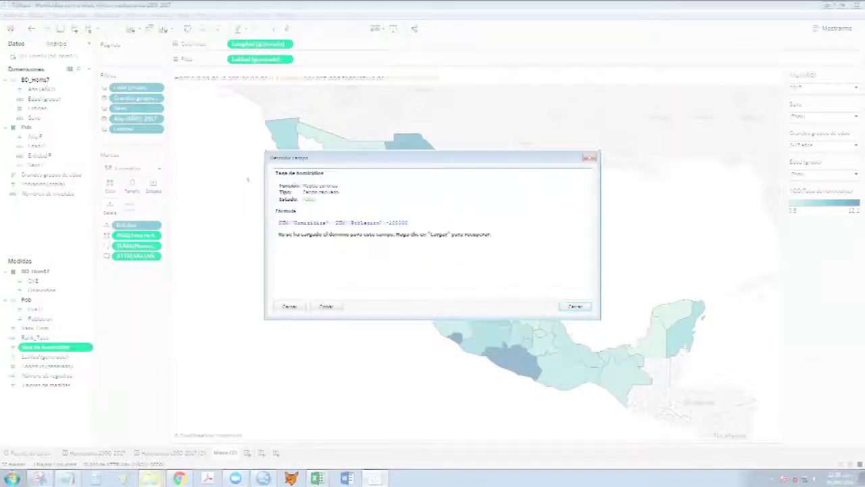
{"action": "left_click", "coordinate": [588, 160]}
Create a calculated field named Tasa de homicidios 2 with the formula SUM([Homicidios])/SUM([Poblacion])*100000.
{"action": "right_click", "coordinate": [58, 214]}
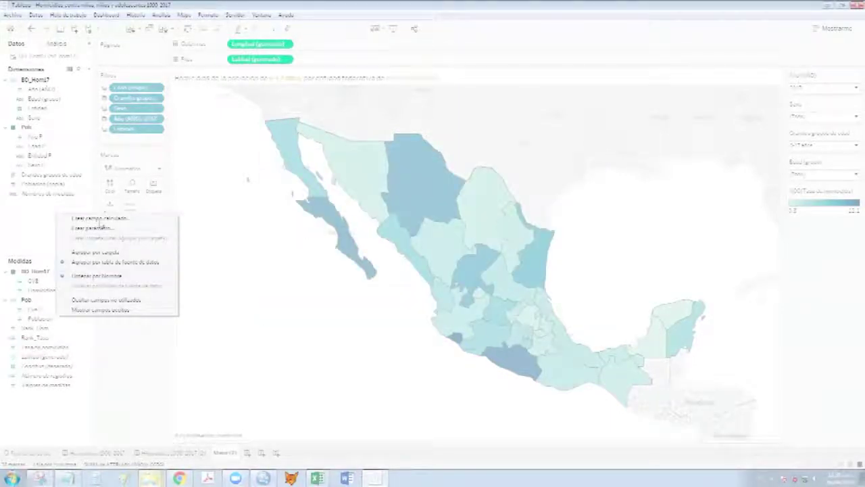
{"action": "left_click", "coordinate": [100, 219]}
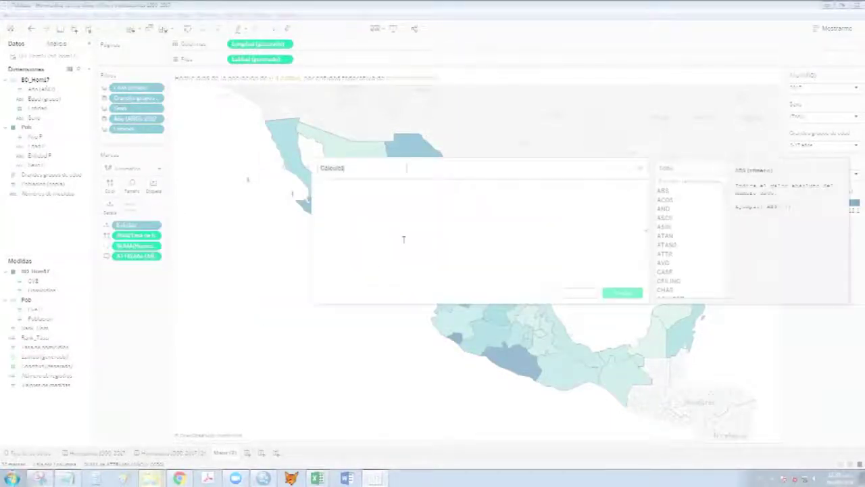
{"action": "type", "text": "Tasa de homicidios 2"}
{"action": "type", "text": "SUM([Homicidios]) / SUM([Poblacion]) *100000"}
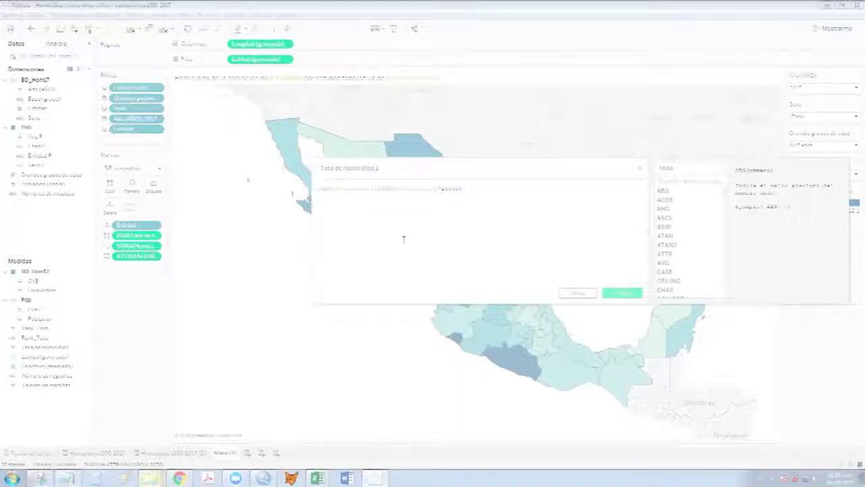
{"action": "key", "text": "Home"}
{"action": "type", "text": "FLOAT("}
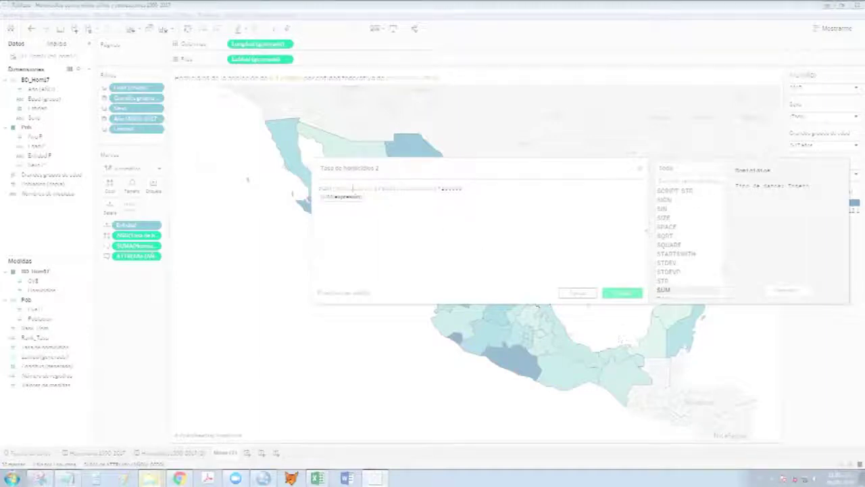
{"action": "left_click", "coordinate": [617, 296]}
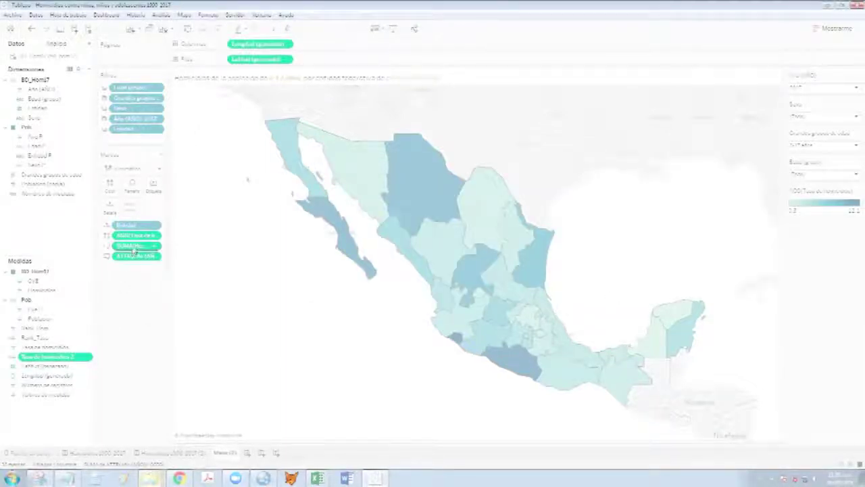
Replace Tasa de homicidios with Tasa de homicidios 2 as the measure that colors the map.
{"action": "left_click_drag", "start_coordinate": [135, 234], "coordinate": [135, 330]}
{"action": "left_click_drag", "start_coordinate": [247, 179], "coordinate": [248, 180]}
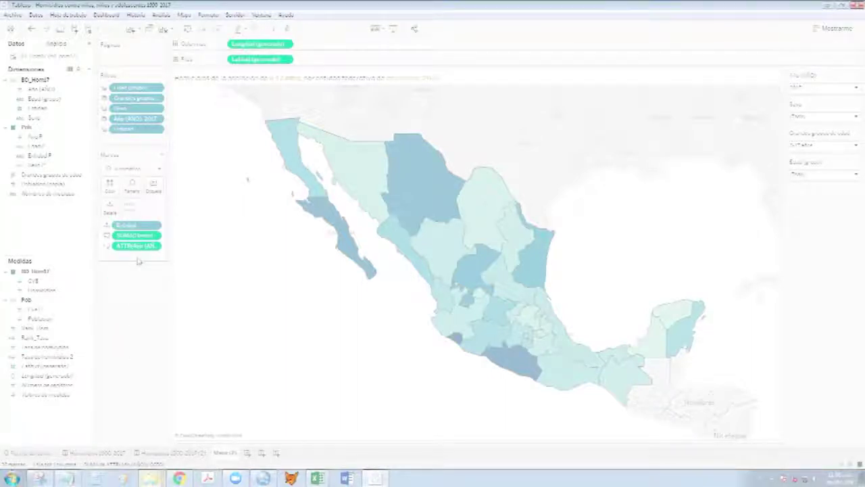
{"action": "left_click_drag", "start_coordinate": [59, 354], "coordinate": [112, 214]}
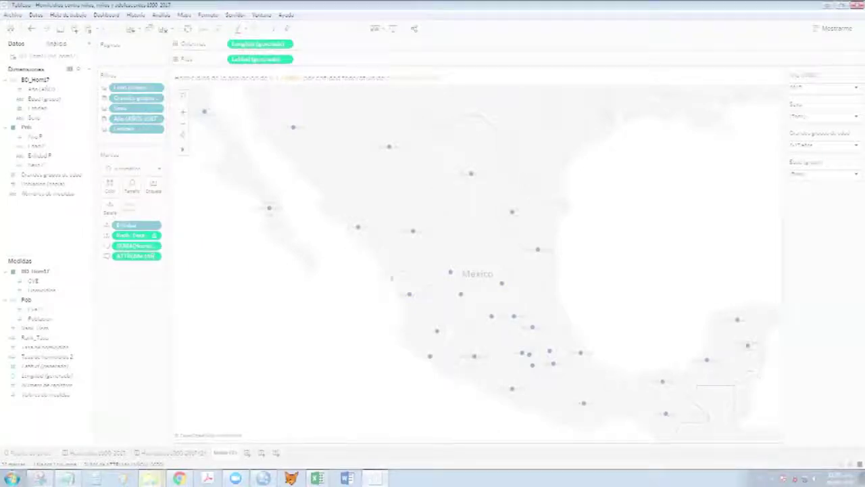
{"action": "mouse_move", "coordinate": [143, 242]}
{"action": "left_mouse_down"}
{"action": "mouse_move", "coordinate": [145, 335]}
{"action": "mouse_move", "coordinate": [88, 350]}
{"action": "mouse_move", "coordinate": [123, 307]}
{"action": "mouse_move", "coordinate": [123, 223]}
{"action": "mouse_move", "coordinate": [111, 189]}
{"action": "left_mouse_up"}
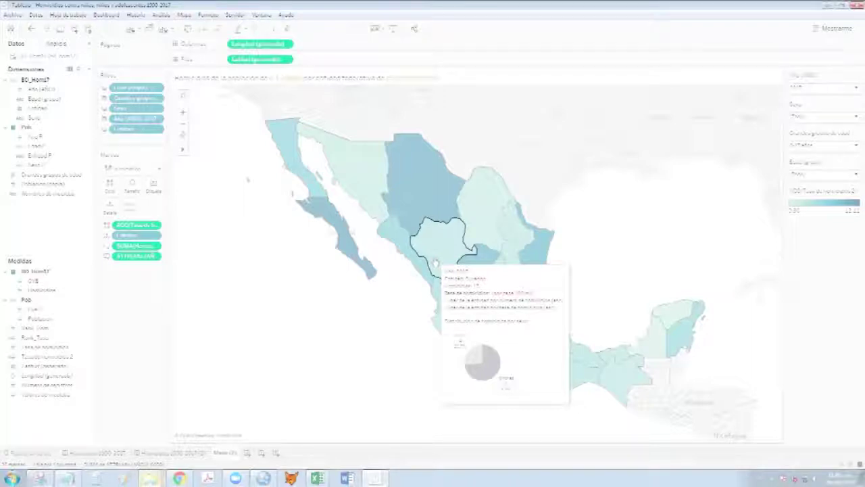
Insert the AGG(Tasa de homicidios 2) field into the Tasa de homicidios line of the map's tooltip.
{"action": "left_click", "coordinate": [130, 205]}
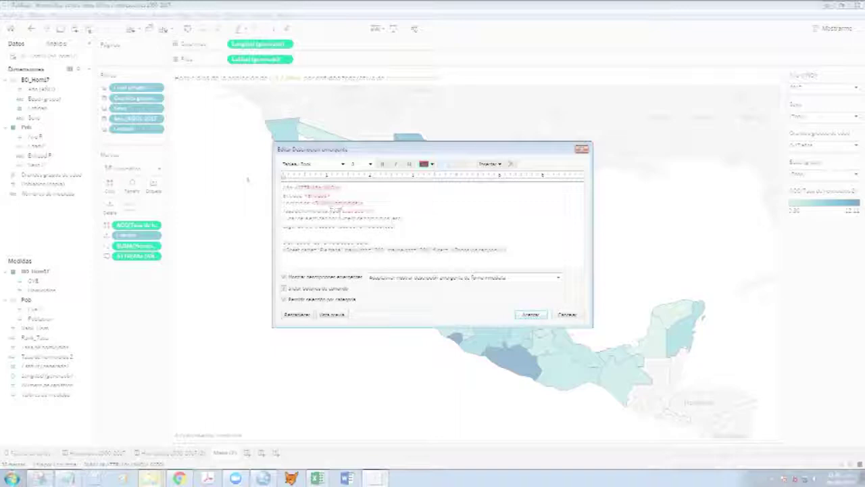
{"action": "left_click", "coordinate": [500, 165]}
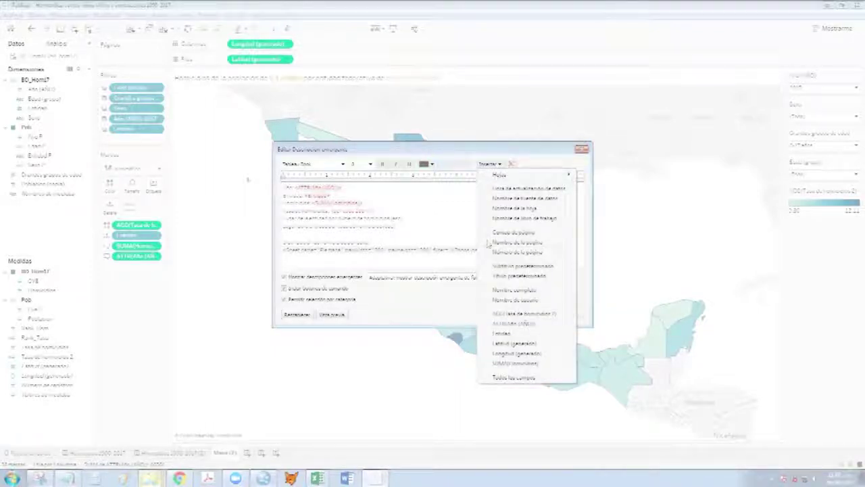
{"action": "left_click", "coordinate": [516, 314]}
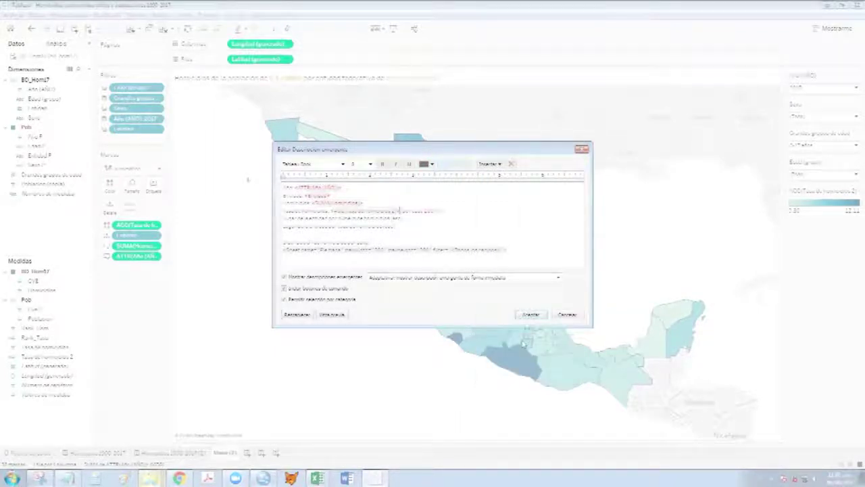
{"action": "left_click", "coordinate": [532, 315]}
{"action": "mouse_move", "coordinate": [475, 282]}
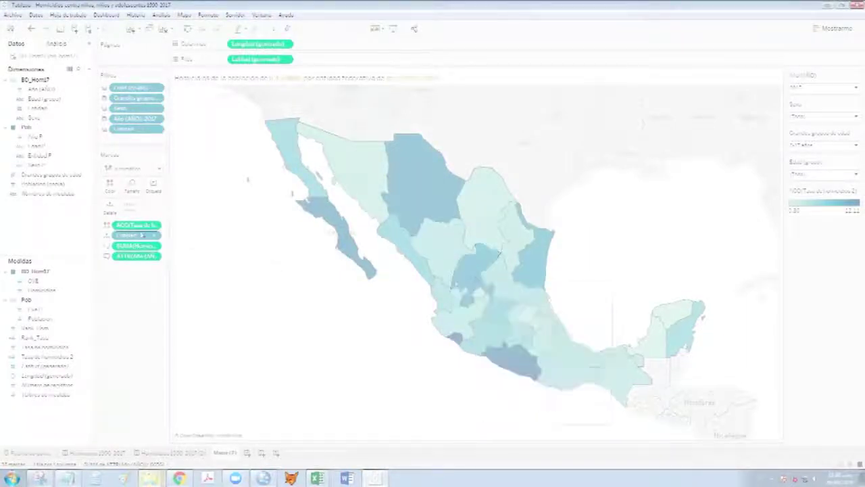
{"action": "left_click", "coordinate": [131, 207]}
{"action": "double_click", "coordinate": [368, 210]}
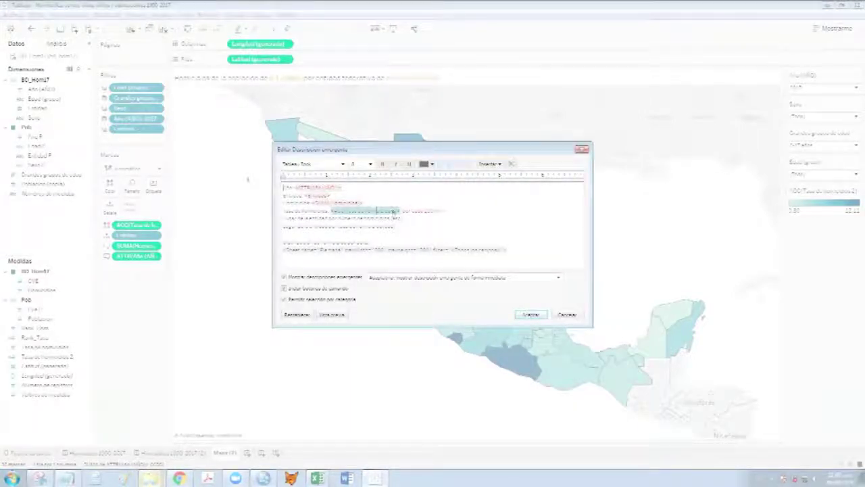
{"action": "left_click", "coordinate": [524, 315]}
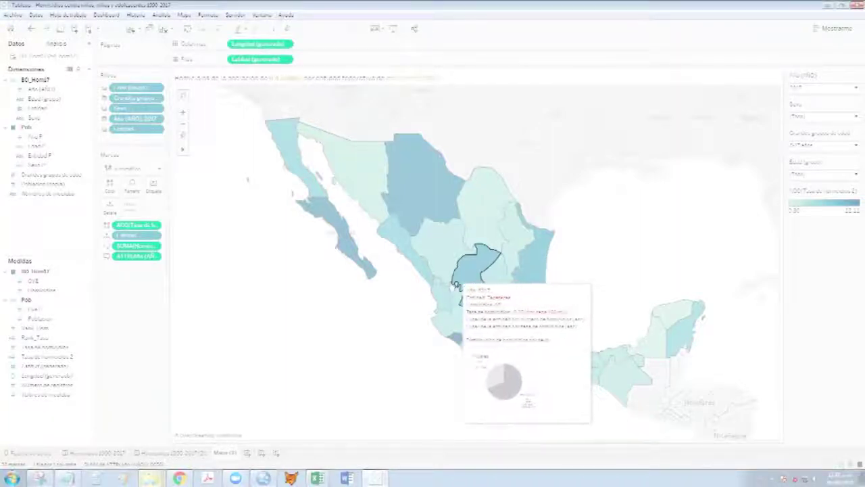
Examine the ranking formula of the Rank_Hom calculated field in its description.
{"action": "right_click", "coordinate": [46, 330]}
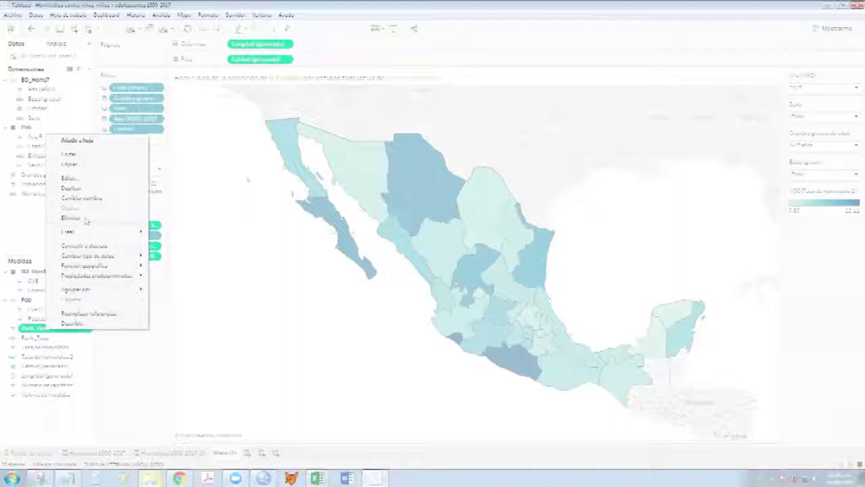
{"action": "left_click", "coordinate": [119, 383]}
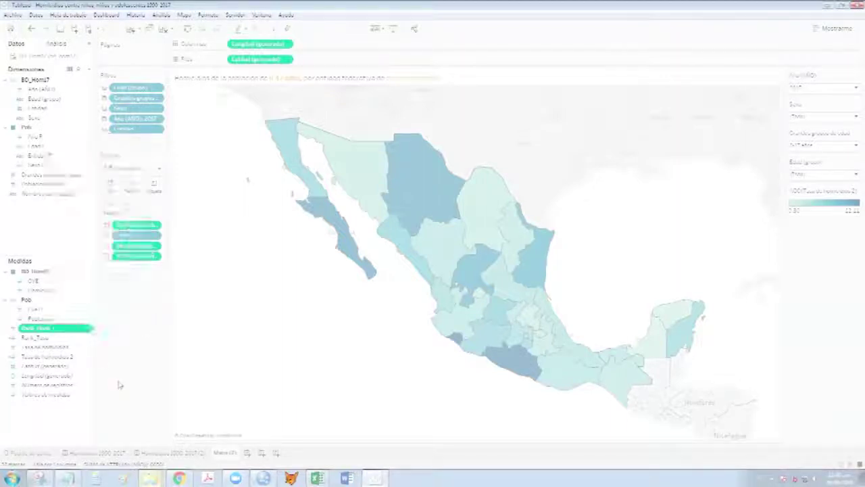
{"action": "mouse_move", "coordinate": [488, 298]}
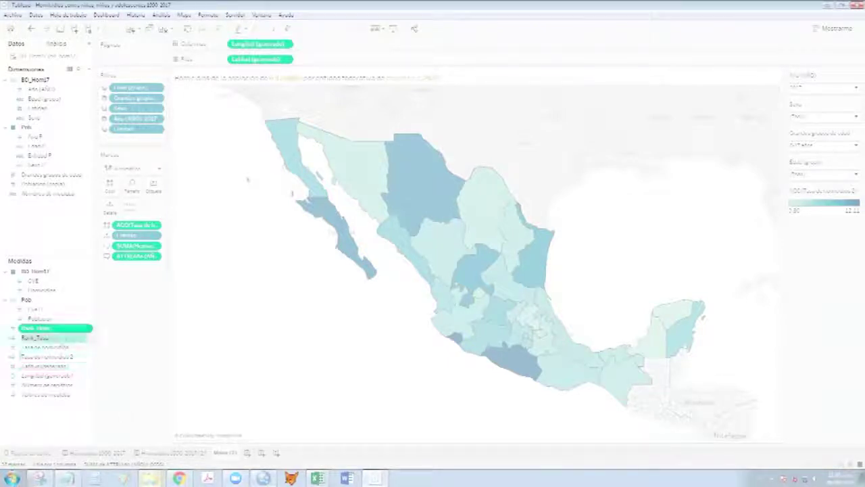
{"action": "right_click", "coordinate": [69, 330]}
{"action": "left_click", "coordinate": [93, 325]}
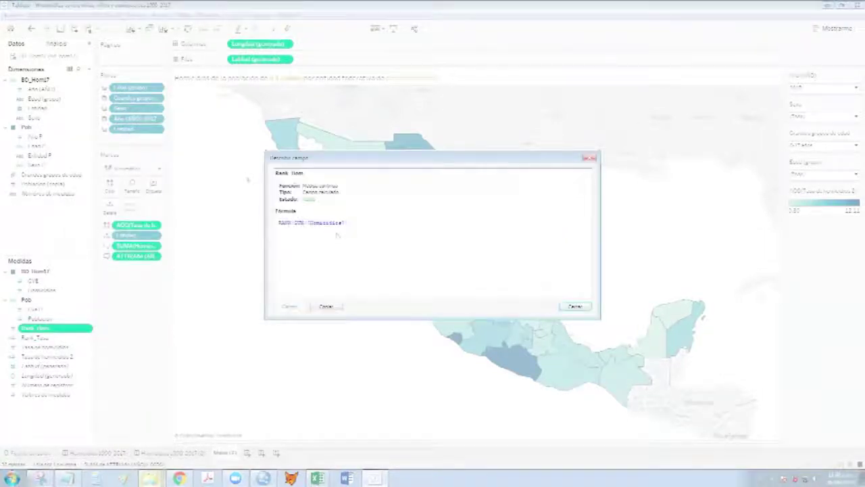
{"action": "left_click_drag", "start_coordinate": [353, 226], "coordinate": [277, 223]}
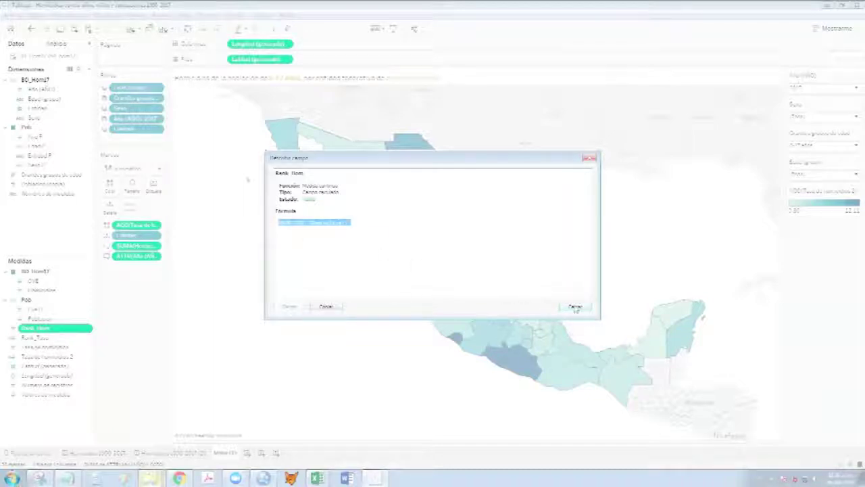
{"action": "left_click", "coordinate": [575, 307]}
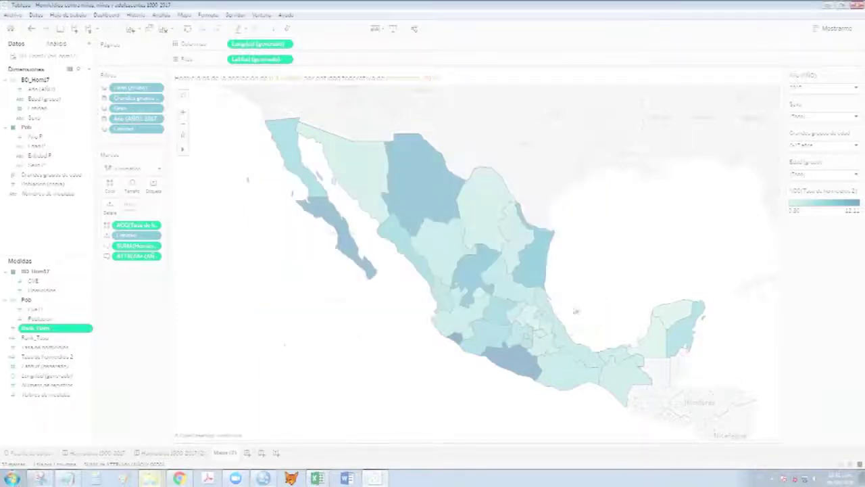
Create a new ranking calculated field with the formula RANK(SUM([Homicidios])).
{"action": "right_click", "coordinate": [71, 327]}
{"action": "right_click", "coordinate": [38, 218]}
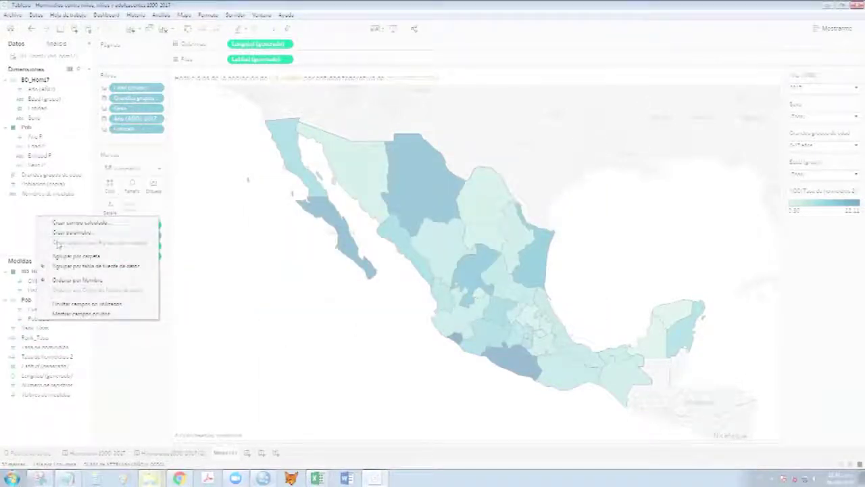
{"action": "left_click", "coordinate": [80, 223]}
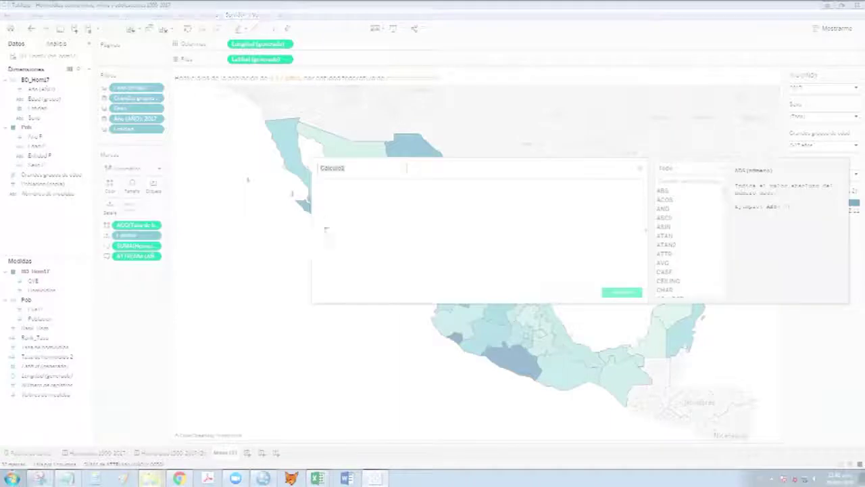
{"action": "type", "text": "Rankin"}
{"action": "left_click", "coordinate": [337, 202]}
{"action": "type", "text": "rank"}
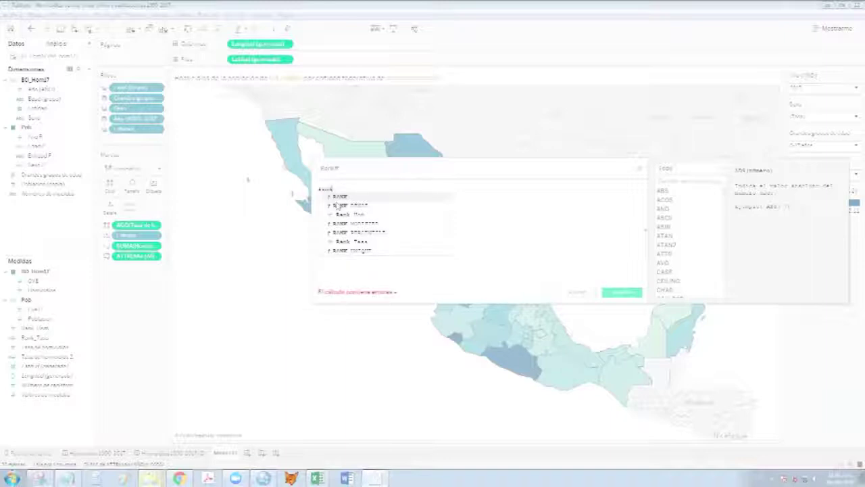
{"action": "key", "text": "Return"}
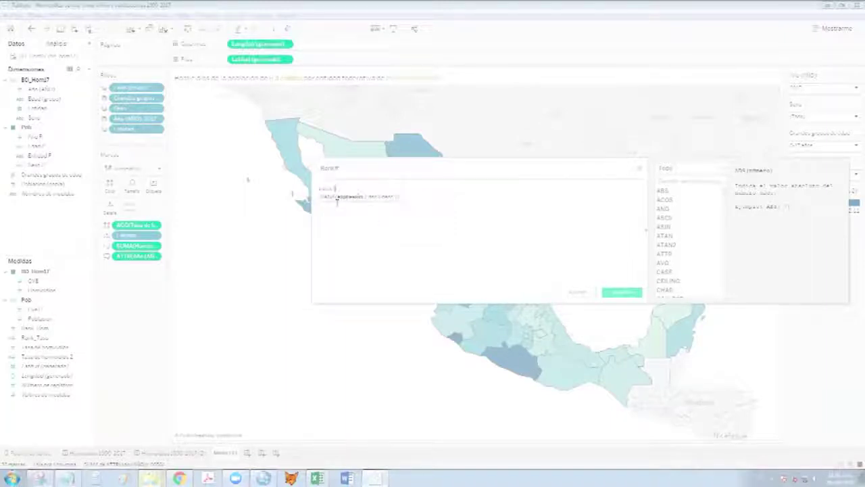
{"action": "type", "text": "sum()[Homicidios]"}
{"action": "key", "text": "Return"}
{"action": "left_click", "coordinate": [620, 293]}
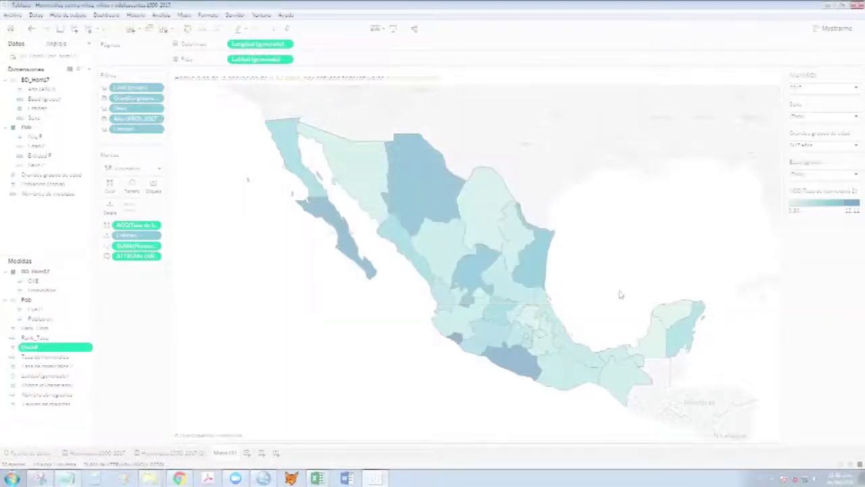
Add the new ranking field to the map's marks and compute it using Entidad.
{"action": "left_click", "coordinate": [44, 349]}
{"action": "left_click", "coordinate": [150, 344]}
{"action": "left_click_drag", "start_coordinate": [71, 348], "coordinate": [135, 215]}
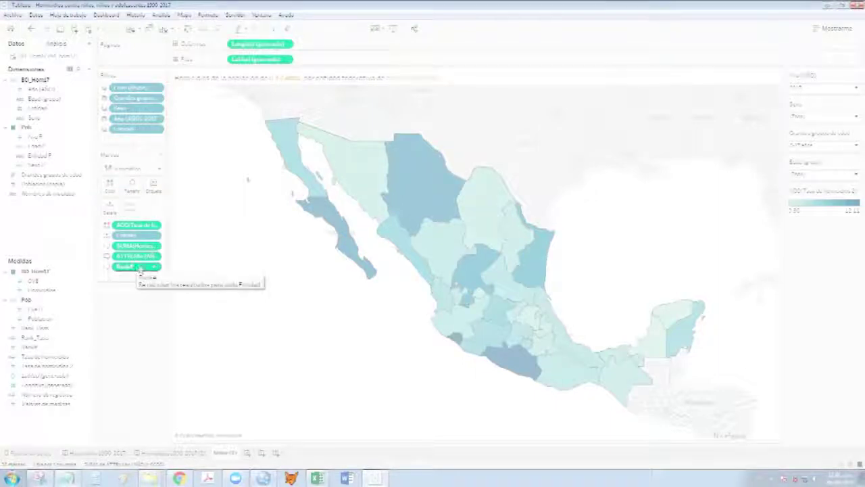
{"action": "right_click", "coordinate": [149, 267]}
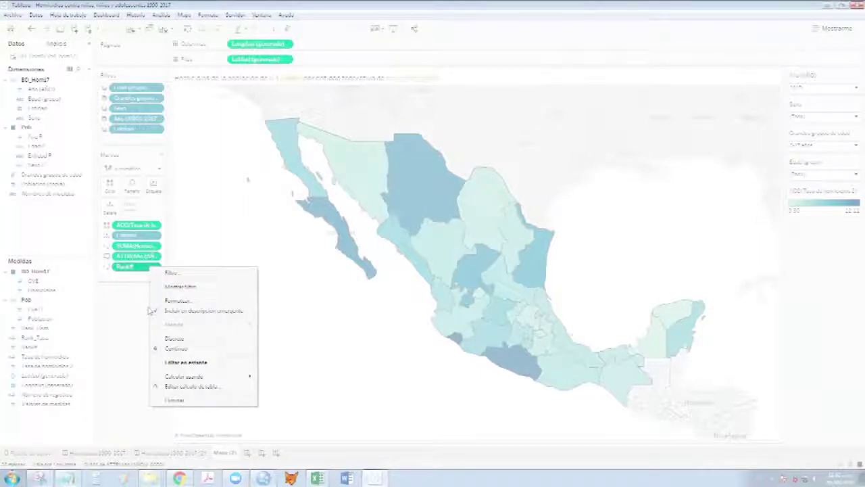
{"action": "mouse_move", "coordinate": [177, 377]}
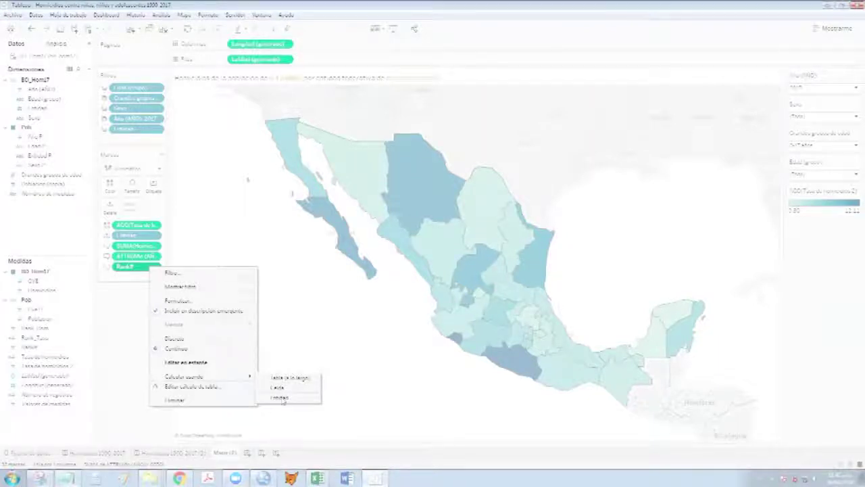
{"action": "left_click", "coordinate": [281, 398]}
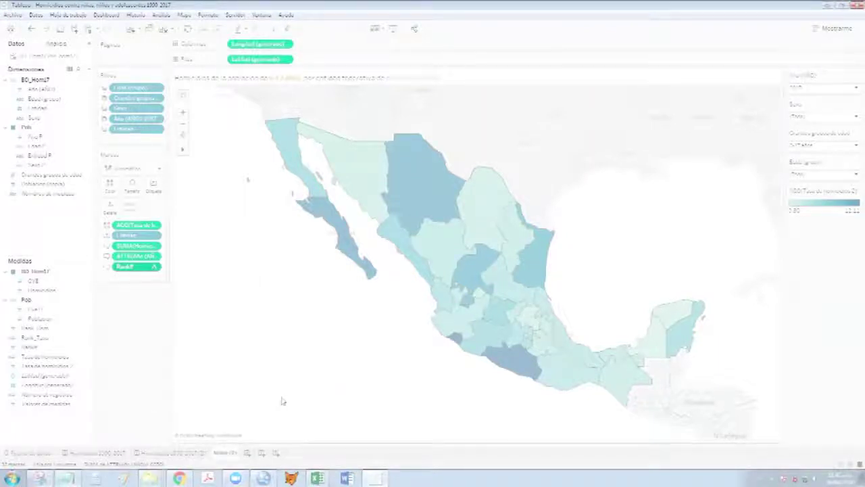
Insert the new ranking field into the tooltip line for the state's place by number of homicides, and check it on the map.
{"action": "left_click", "coordinate": [133, 212]}
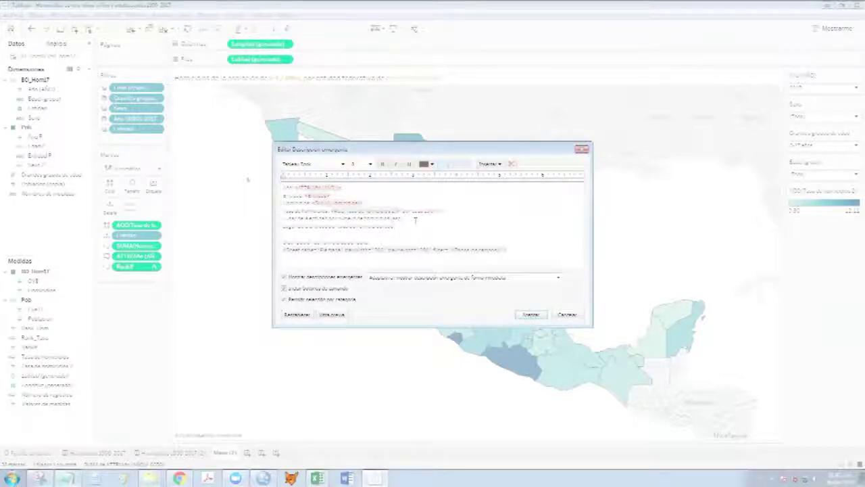
{"action": "left_click", "coordinate": [490, 163]}
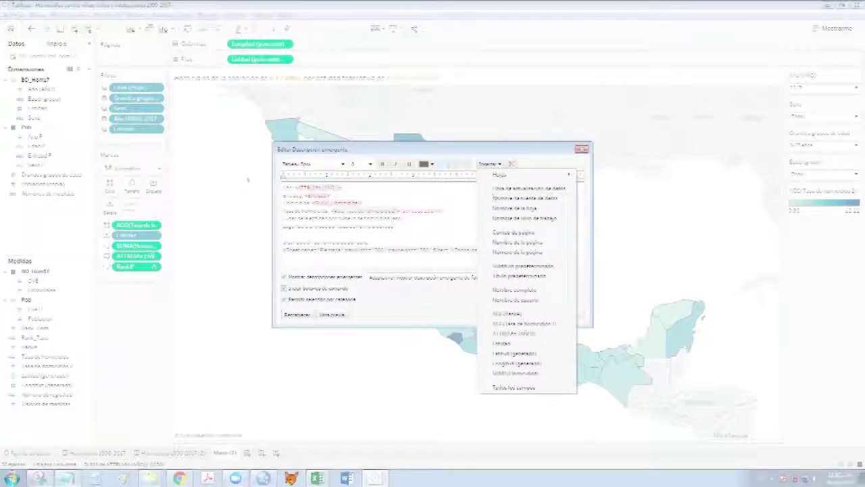
{"action": "left_click", "coordinate": [528, 314]}
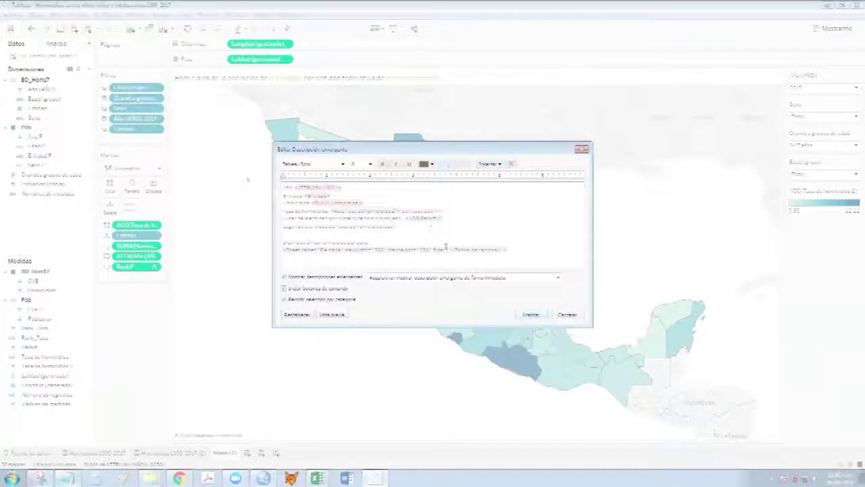
{"action": "left_click", "coordinate": [529, 314]}
{"action": "mouse_move", "coordinate": [476, 280]}
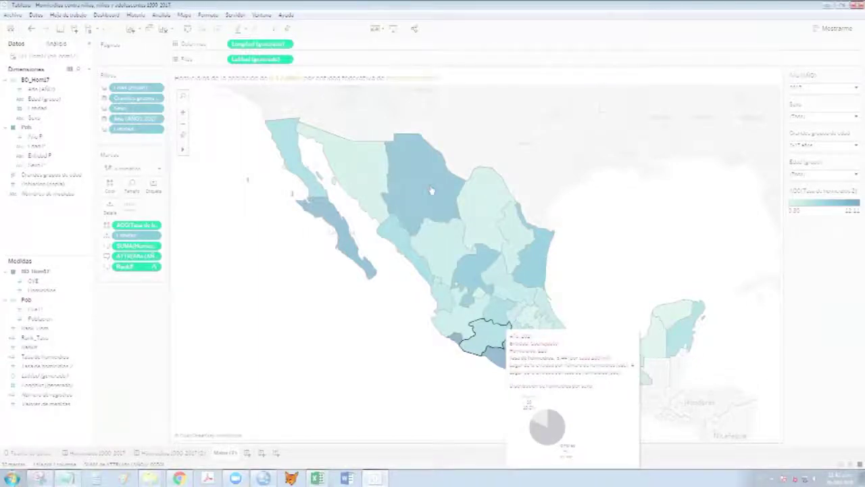
{"action": "mouse_move", "coordinate": [431, 191]}
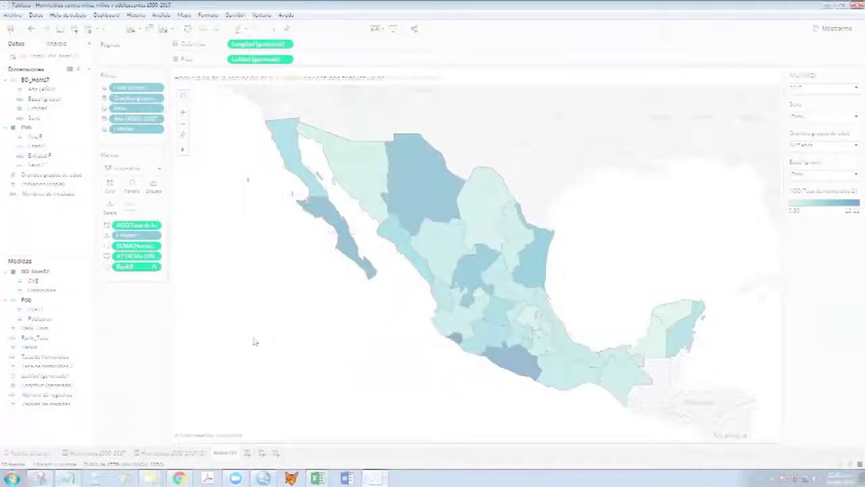
{"action": "right_click", "coordinate": [51, 215]}
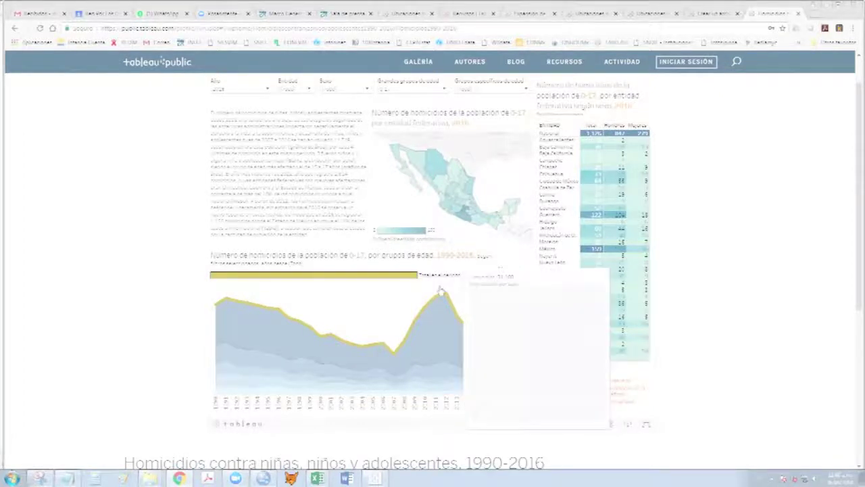
In the browser's published Tableau Public dashboard, exclude the years 1990 to 1994 from the age-group chart's year filter.
{"action": "left_click", "coordinate": [524, 276]}
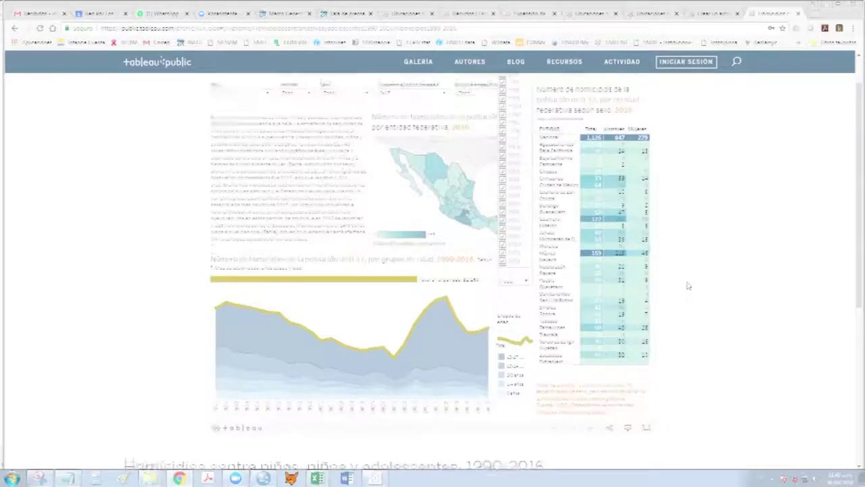
{"action": "scroll", "coordinate": [685, 284], "scroll_direction": "up", "scroll_amount": 2}
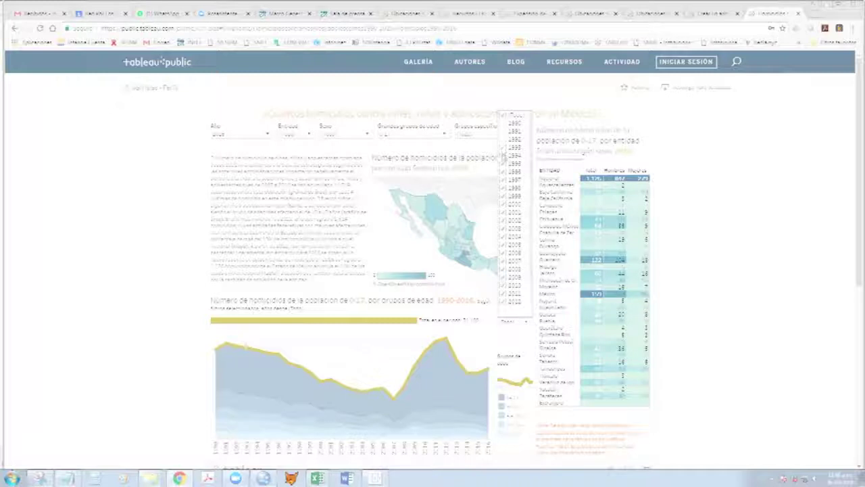
{"action": "left_click", "coordinate": [503, 171]}
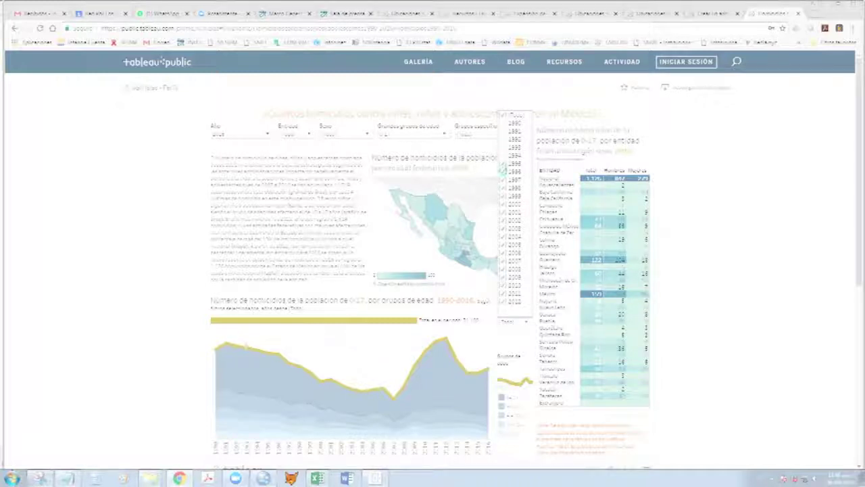
{"action": "left_click", "coordinate": [489, 345]}
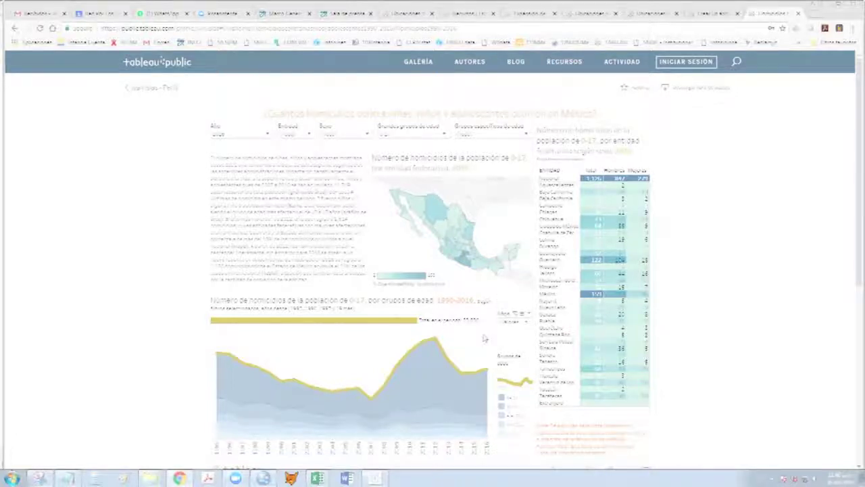
{"action": "scroll", "coordinate": [484, 338], "scroll_direction": "down", "scroll_amount": 1}
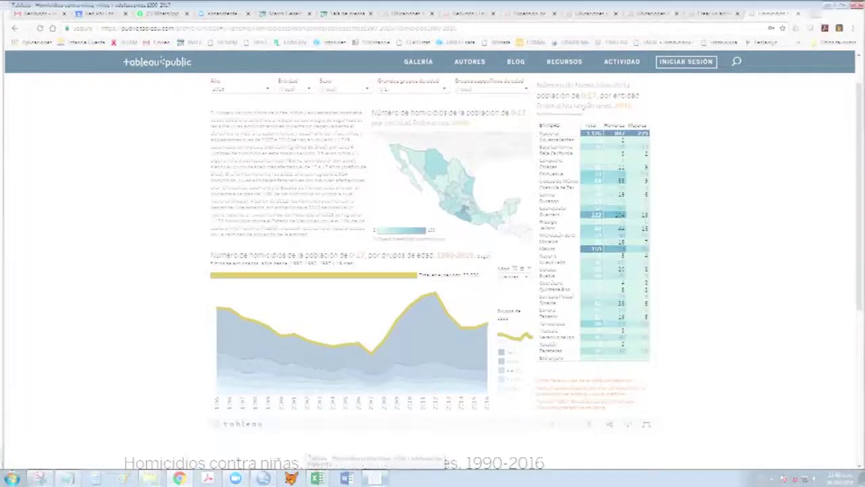
Switch back to Tableau and examine the year fields inserted in the title of the total homicides bar sheet.
{"action": "left_click", "coordinate": [375, 478]}
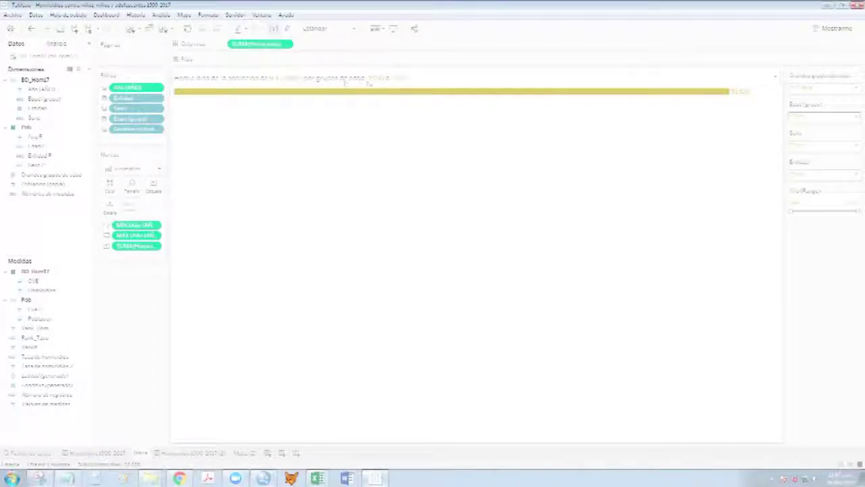
{"action": "double_click", "coordinate": [420, 82]}
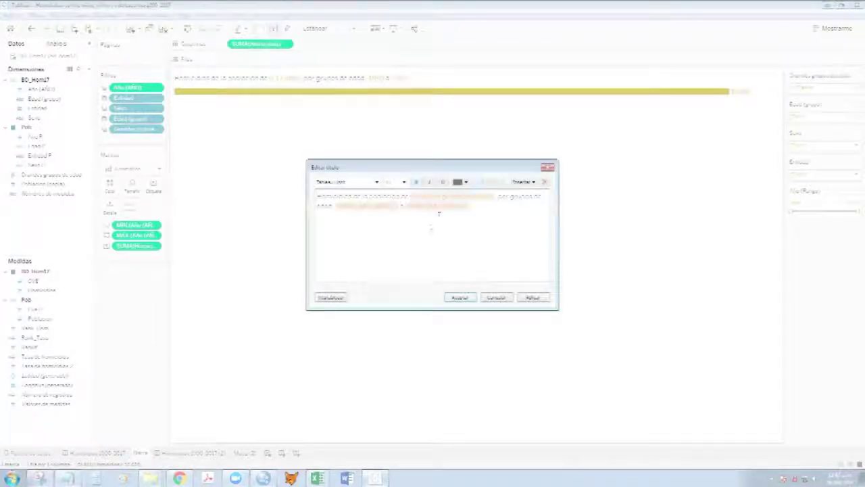
{"action": "double_click", "coordinate": [349, 206]}
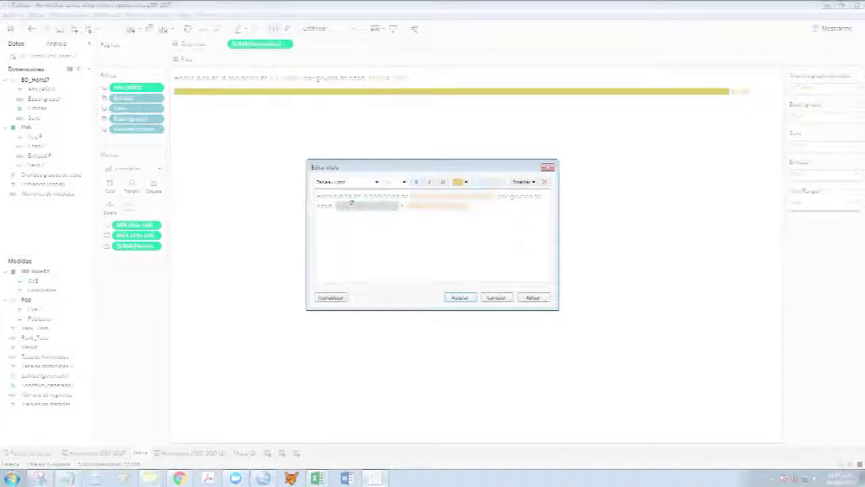
{"action": "left_click", "coordinate": [548, 167]}
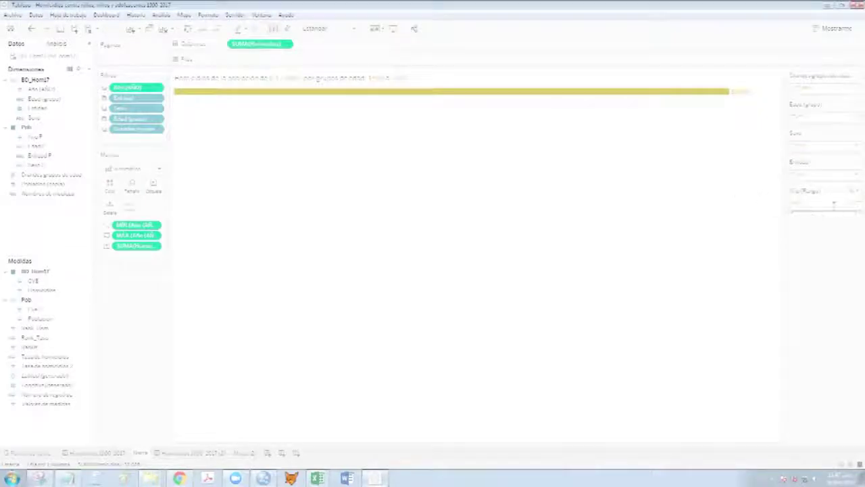
Move the start of the year range filter to a more recent year on the total homicides bar sheet.
{"action": "left_click_drag", "start_coordinate": [795, 211], "coordinate": [813, 211]}
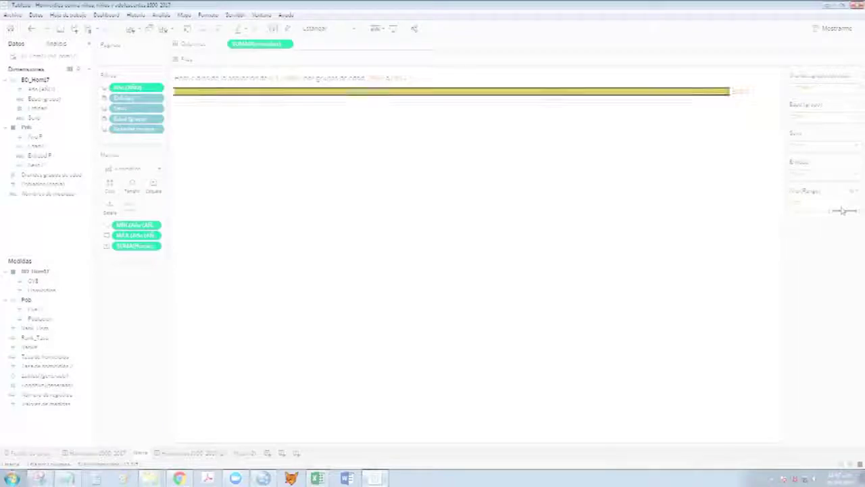
{"action": "mouse_move", "coordinate": [396, 93]}
{"action": "key", "text": "alt+Tab"}
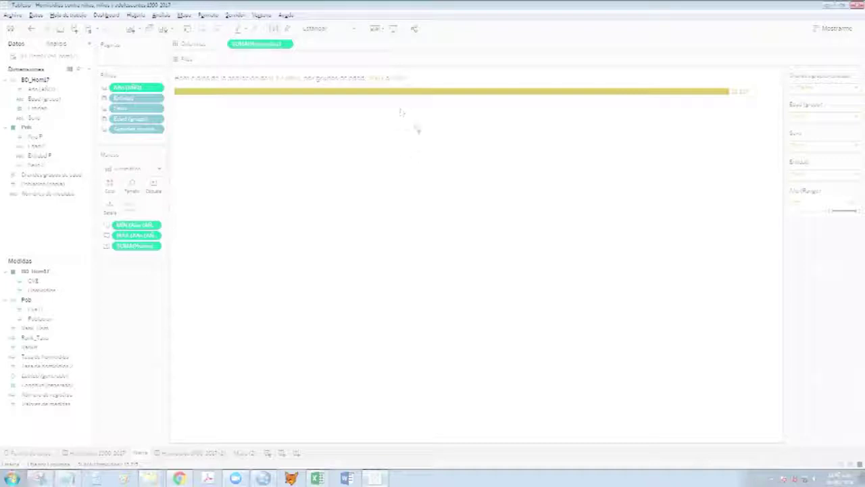
Remove the minimum and maximum Año fields from the bar's marks.
{"action": "left_click_drag", "start_coordinate": [135, 225], "coordinate": [136, 304]}
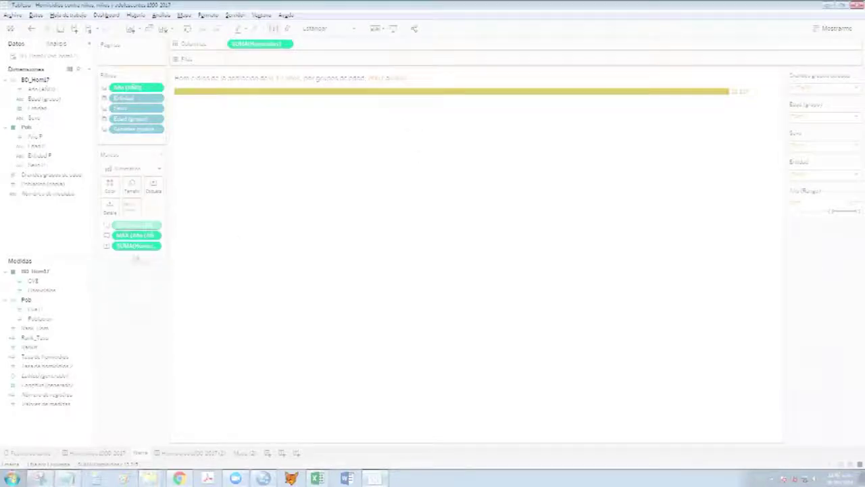
{"action": "left_click_drag", "start_coordinate": [135, 228], "coordinate": [138, 284]}
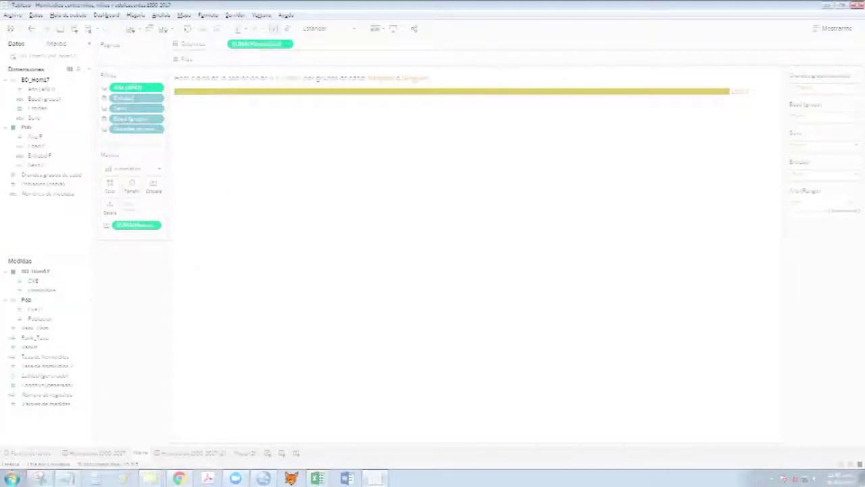
{"action": "mouse_move", "coordinate": [392, 93]}
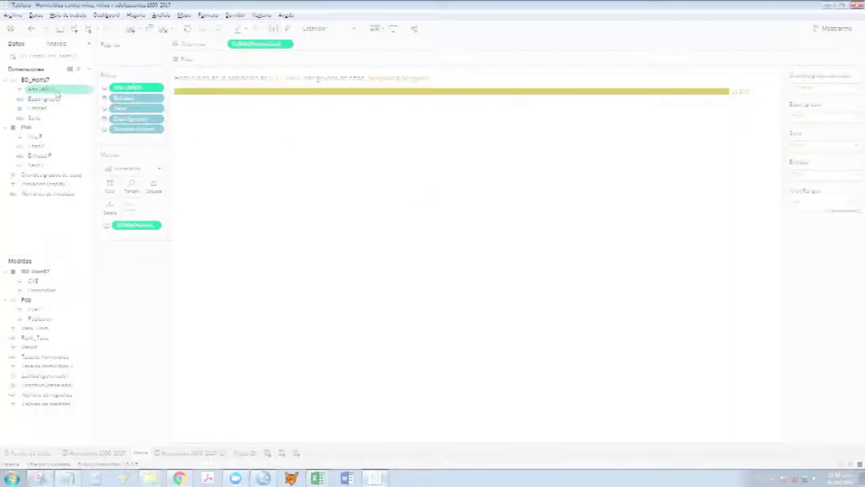
Add Año (AÑO) to the bar's marks and aggregate it as a minimum.
{"action": "left_click_drag", "start_coordinate": [58, 96], "coordinate": [149, 252]}
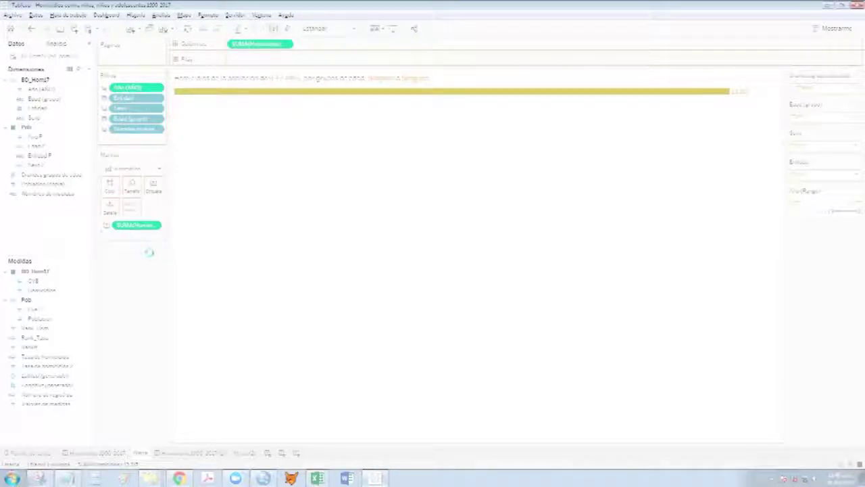
{"action": "left_click", "coordinate": [154, 236]}
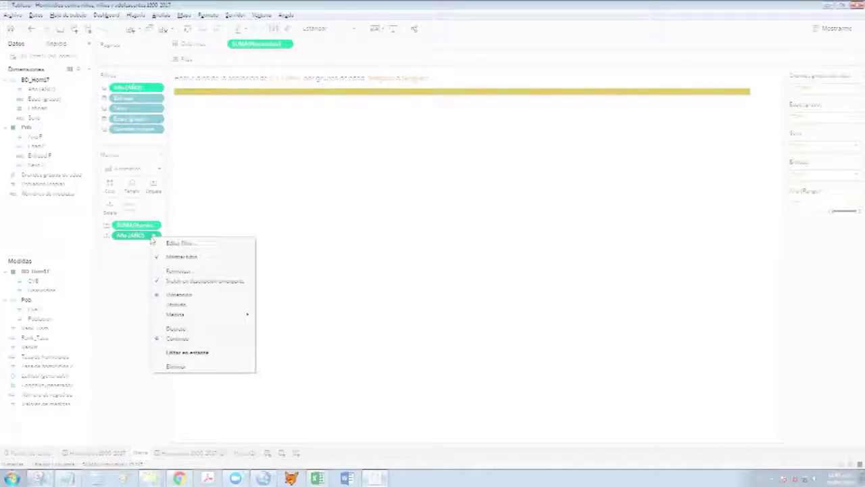
{"action": "mouse_move", "coordinate": [176, 315]}
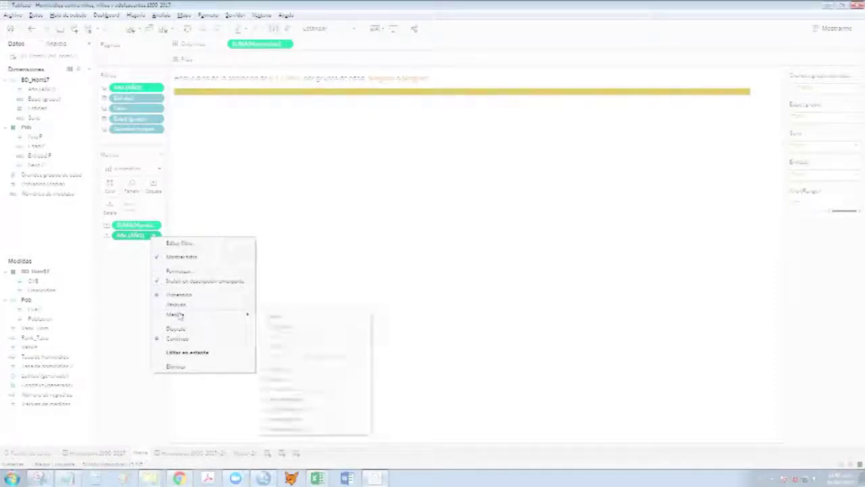
{"action": "left_click", "coordinate": [304, 370]}
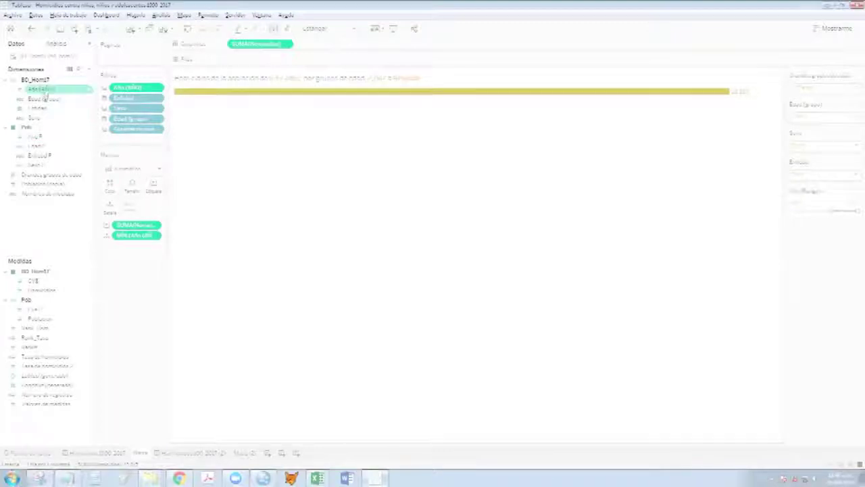
Add Año (AÑO) to the bar's marks a second time and aggregate it as a maximum.
{"action": "left_click_drag", "start_coordinate": [45, 92], "coordinate": [127, 247]}
{"action": "right_click", "coordinate": [145, 247]}
{"action": "mouse_move", "coordinate": [178, 324]}
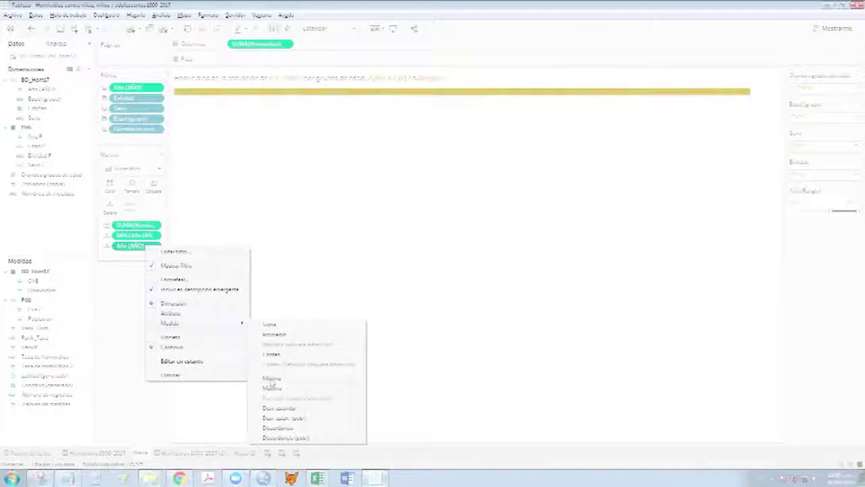
{"action": "left_click", "coordinate": [271, 388]}
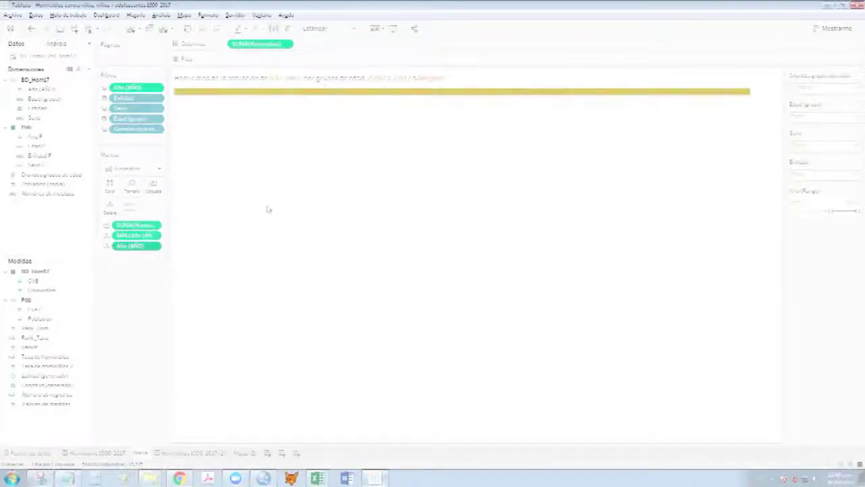
Check the minimum and maximum year fields in the bar's title text and leave the title editor.
{"action": "double_click", "coordinate": [426, 84]}
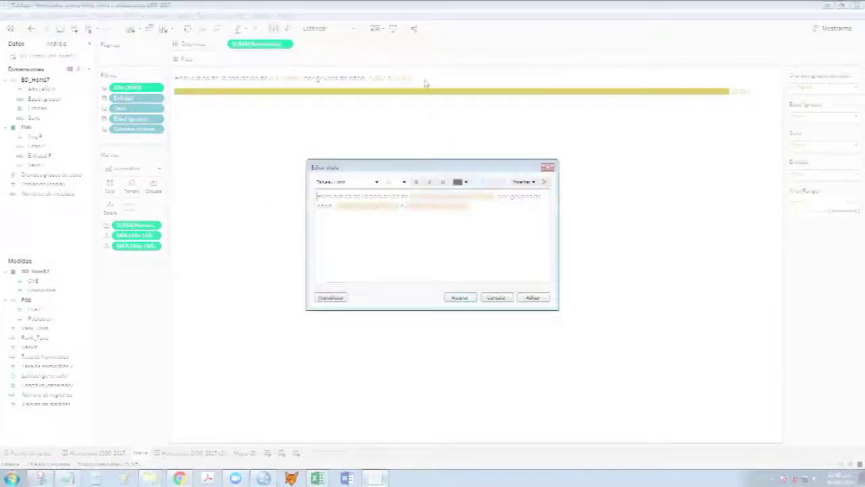
{"action": "left_click", "coordinate": [367, 206]}
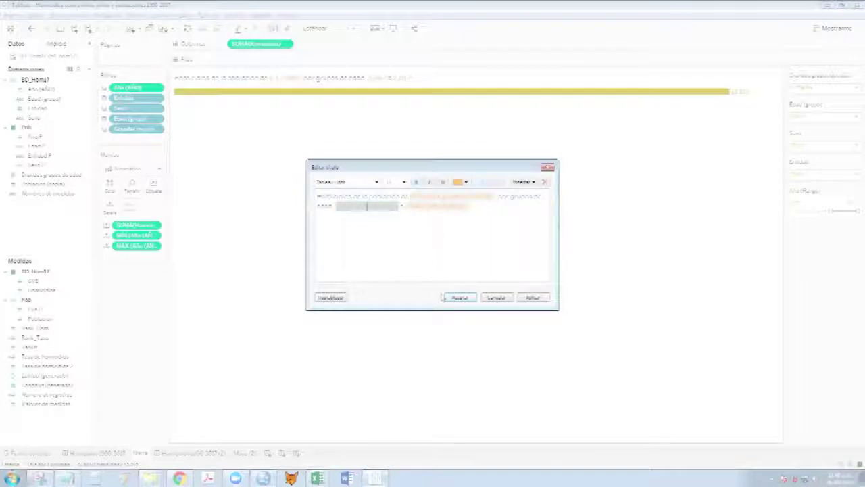
{"action": "left_click", "coordinate": [483, 296]}
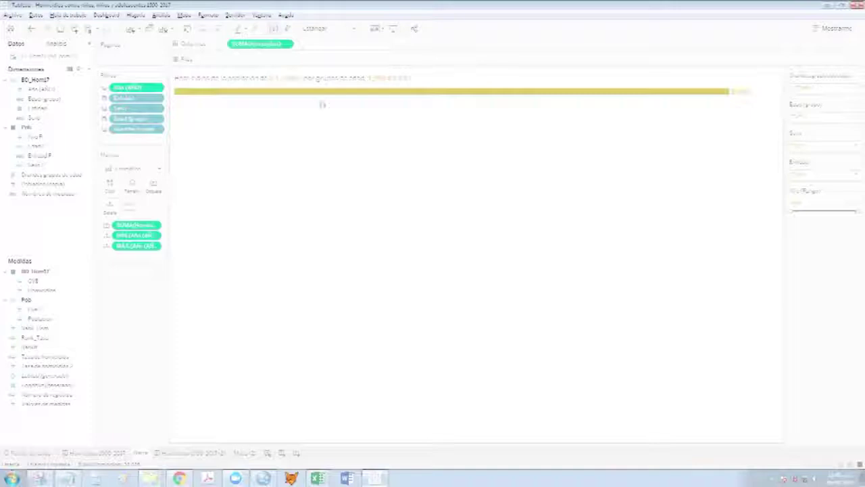
Format the minimum Año field as a custom number with zero decimal places and no thousands separators.
{"action": "left_click", "coordinate": [152, 235]}
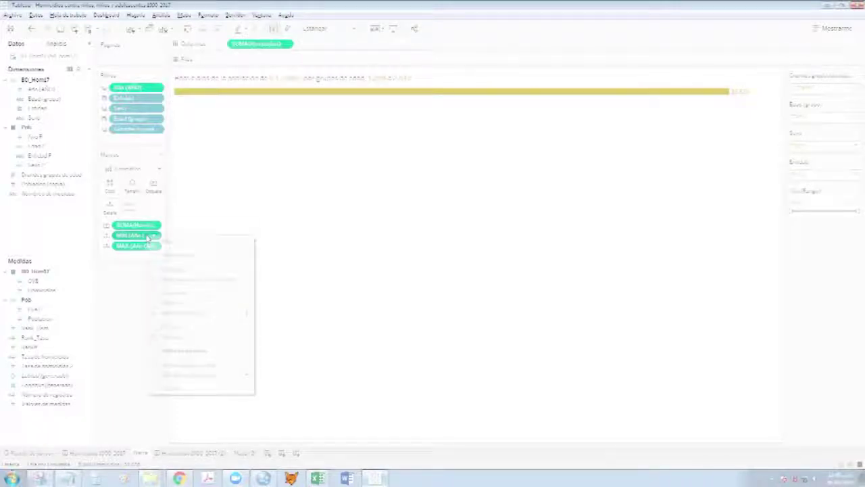
{"action": "left_click", "coordinate": [173, 268]}
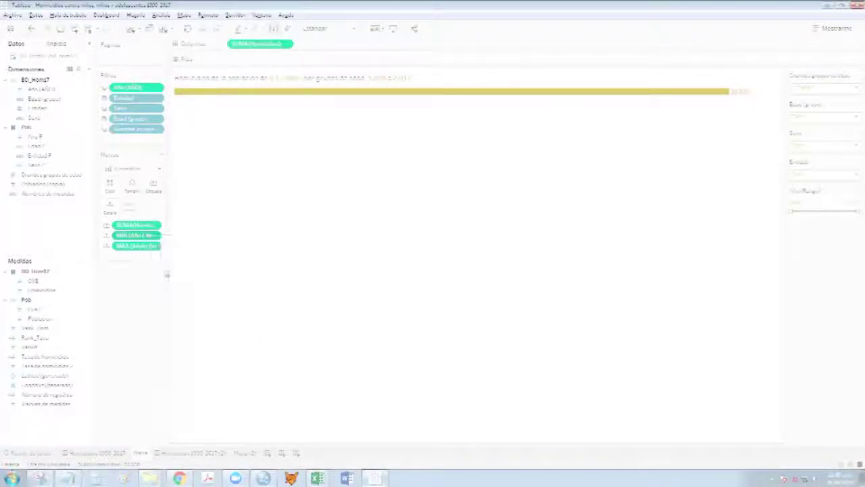
{"action": "left_click", "coordinate": [47, 75]}
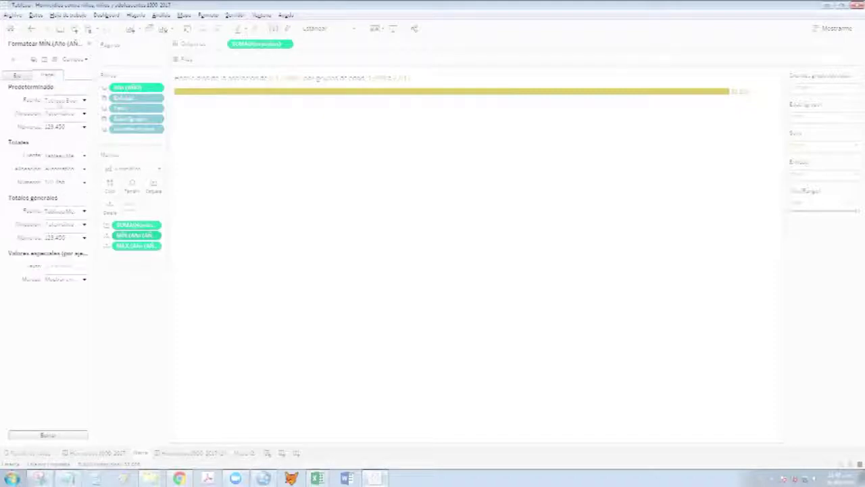
{"action": "left_click", "coordinate": [83, 127]}
{"action": "left_click", "coordinate": [70, 146]}
{"action": "left_click", "coordinate": [75, 153]}
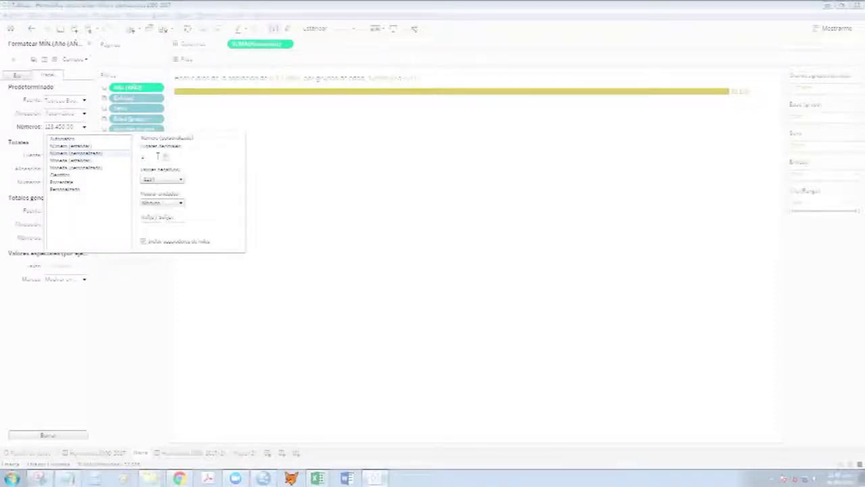
{"action": "left_click", "coordinate": [165, 157]}
{"action": "left_click", "coordinate": [165, 161]}
{"action": "left_click", "coordinate": [143, 241]}
{"action": "left_click", "coordinate": [144, 242]}
{"action": "left_click", "coordinate": [135, 299]}
Format the maximum Año field as a custom number with zero decimal places and no thousands separators.
{"action": "right_click", "coordinate": [148, 248]}
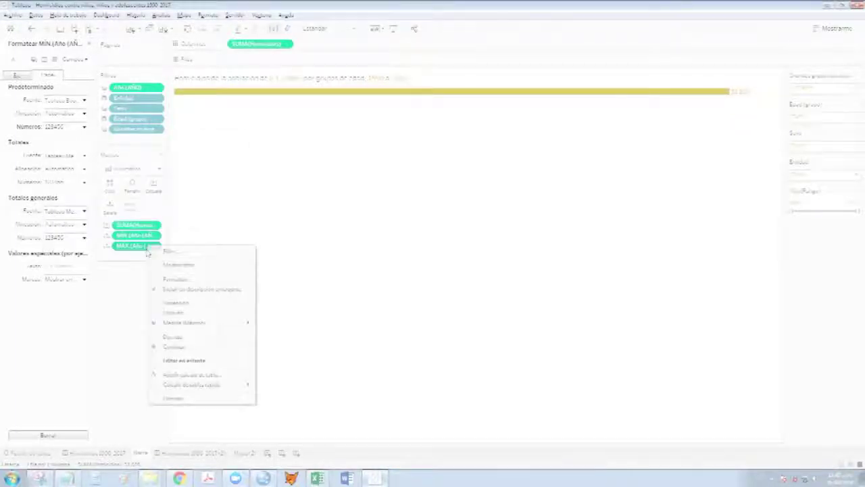
{"action": "left_click", "coordinate": [162, 279]}
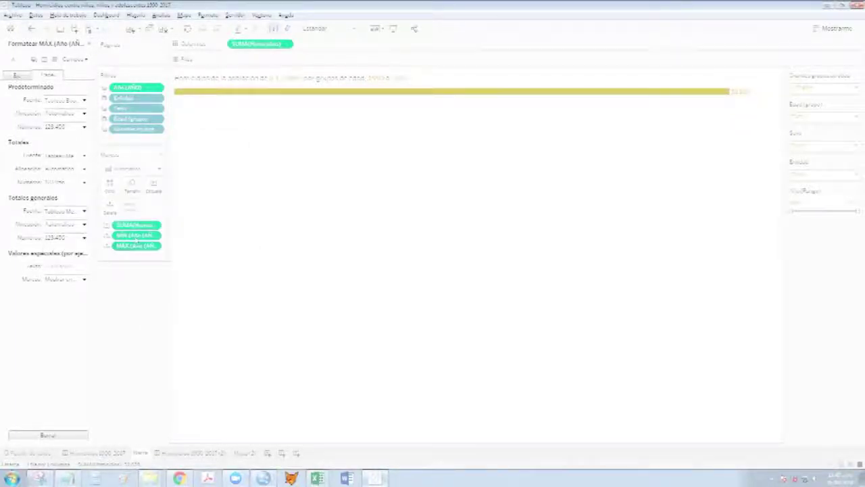
{"action": "left_click", "coordinate": [83, 127]}
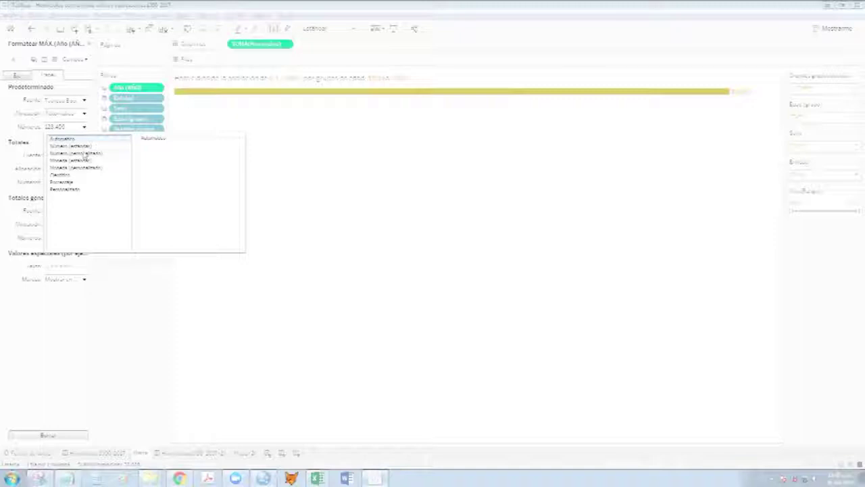
{"action": "left_click", "coordinate": [83, 153]}
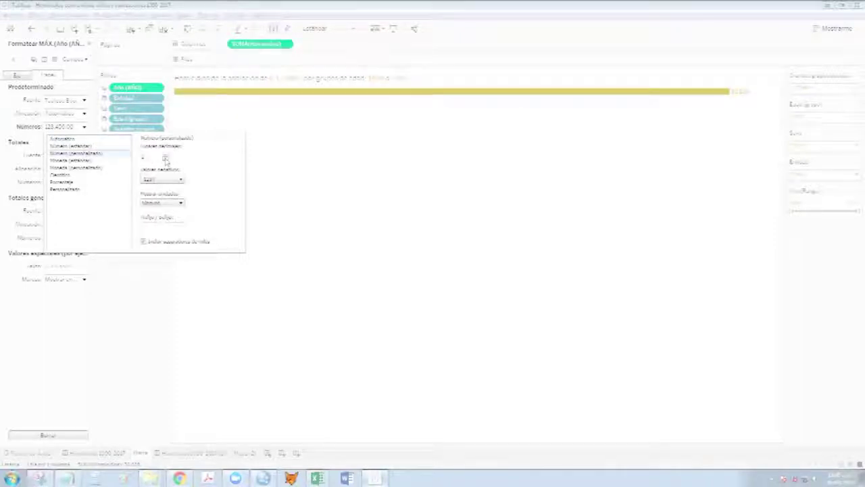
{"action": "left_click", "coordinate": [143, 242]}
{"action": "left_click", "coordinate": [191, 290]}
{"action": "mouse_move", "coordinate": [383, 104]}
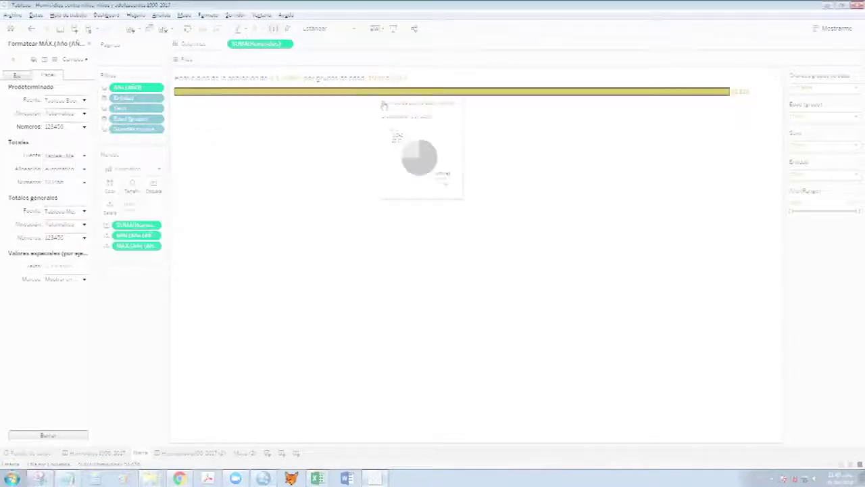
Filter the Homicidios 1990-2017 (2) dashboard to the entity Jalisco.
{"action": "left_click", "coordinate": [195, 453]}
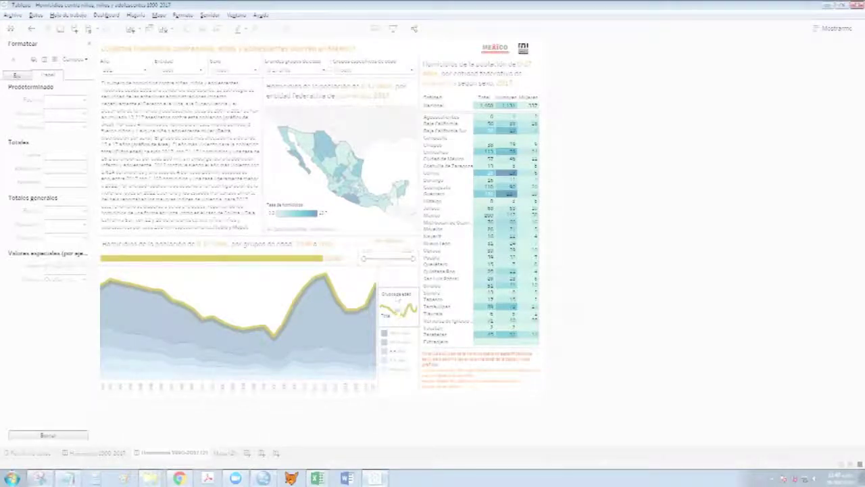
{"action": "left_click", "coordinate": [401, 305]}
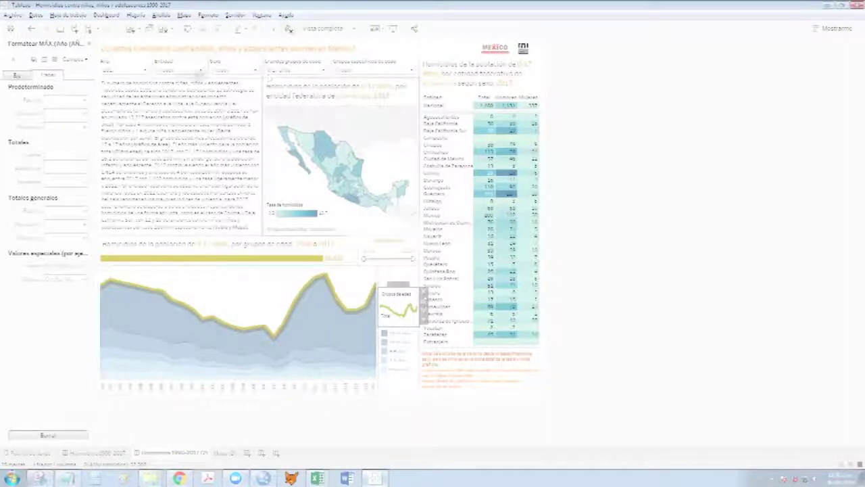
{"action": "left_click", "coordinate": [194, 73]}
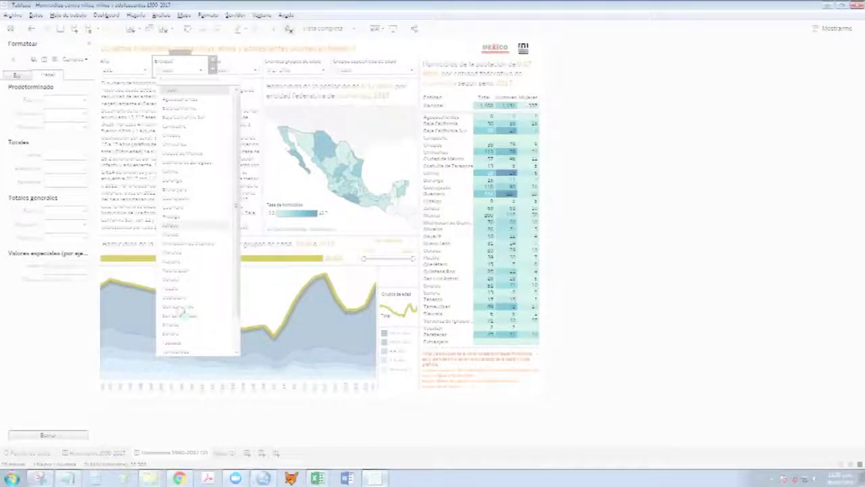
{"action": "left_click", "coordinate": [178, 289]}
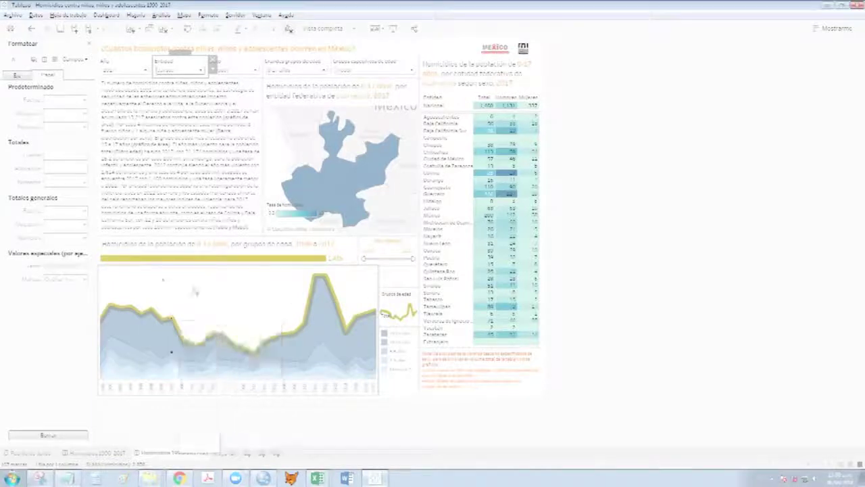
Open the source sheet of the dashboard's area chart and duplicate that sheet.
{"action": "left_click", "coordinate": [238, 292]}
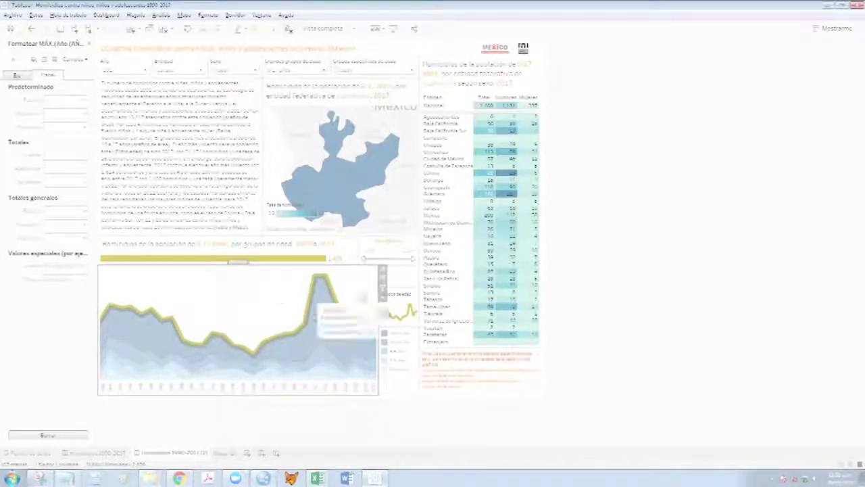
{"action": "left_click", "coordinate": [382, 280]}
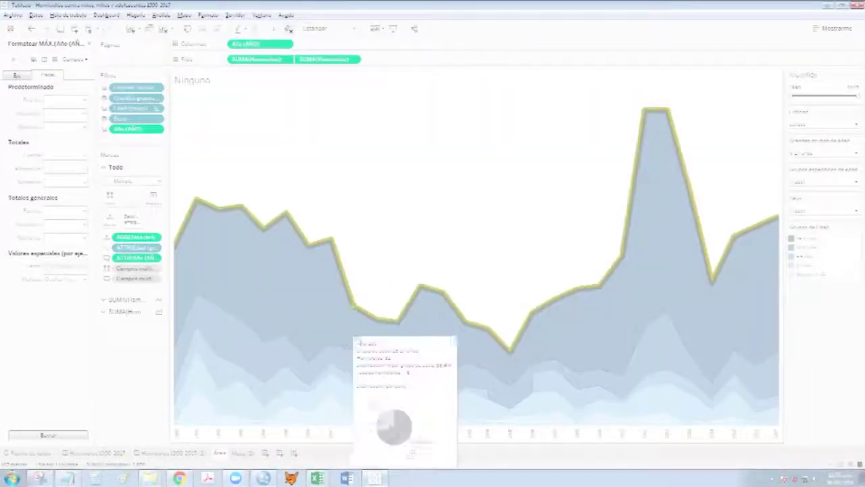
{"action": "right_click", "coordinate": [222, 454]}
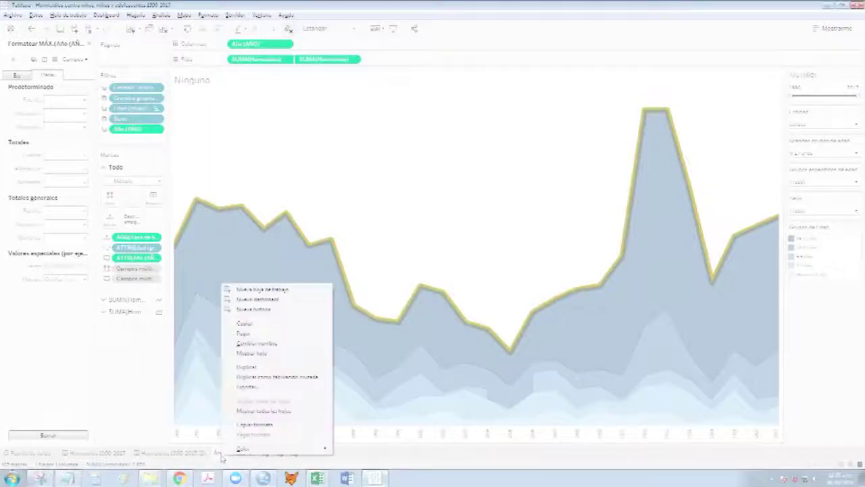
{"action": "left_click", "coordinate": [289, 366]}
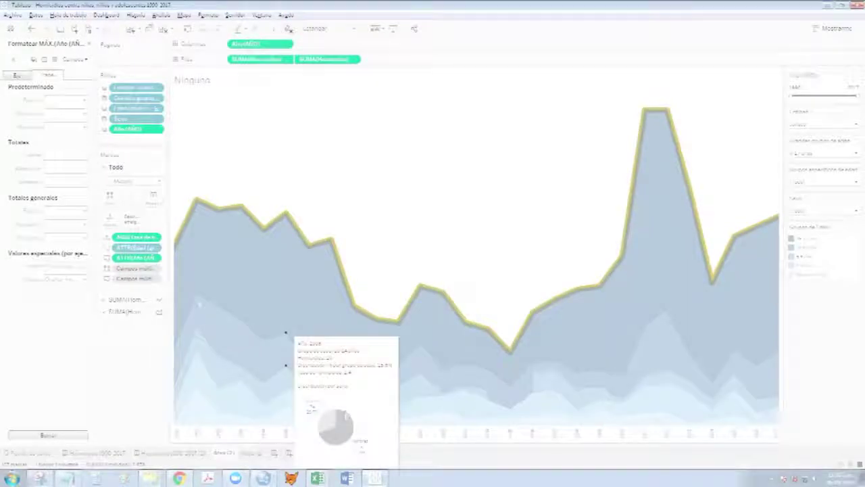
Close the formatting options and filter the dashboard to the entity Ciudad de México.
{"action": "left_click", "coordinate": [89, 44]}
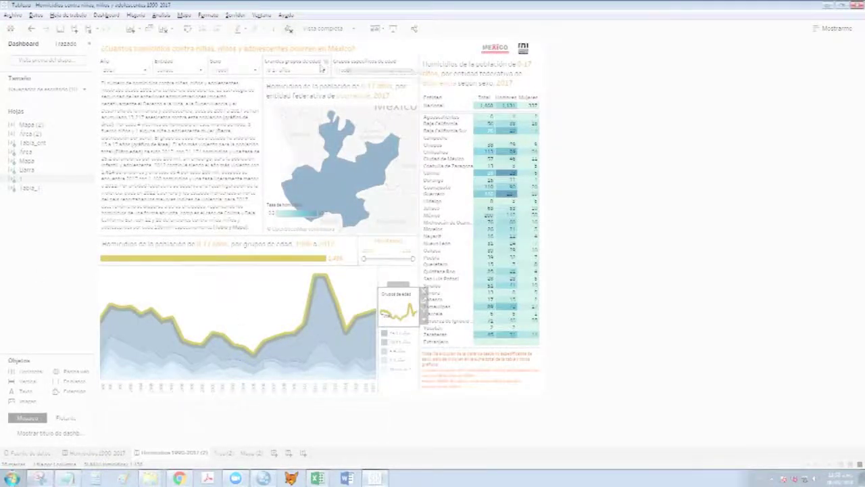
{"action": "left_click", "coordinate": [200, 69]}
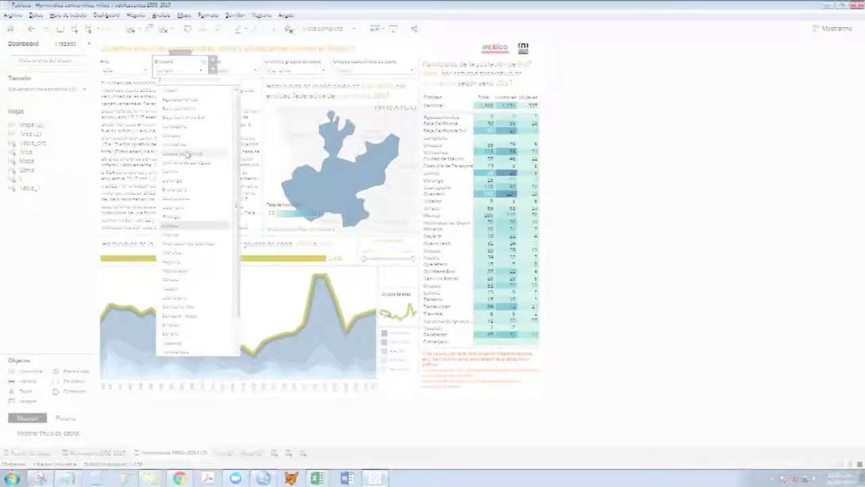
{"action": "left_click", "coordinate": [193, 71]}
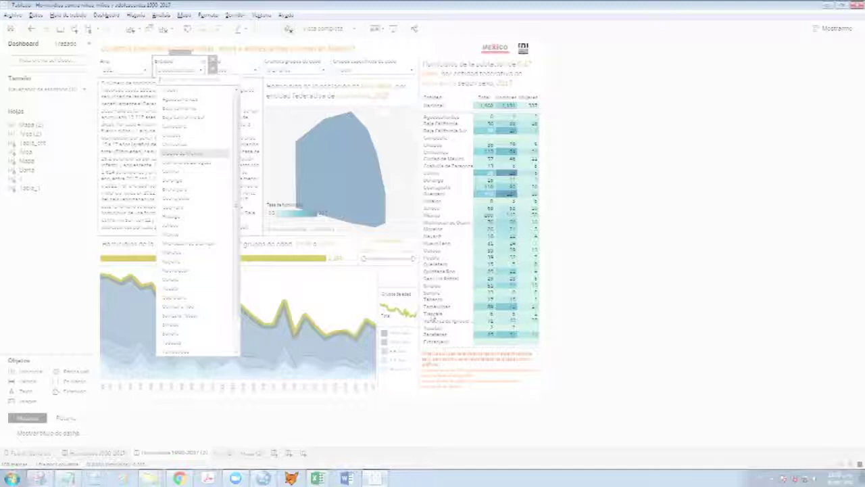
{"action": "left_click", "coordinate": [346, 328]}
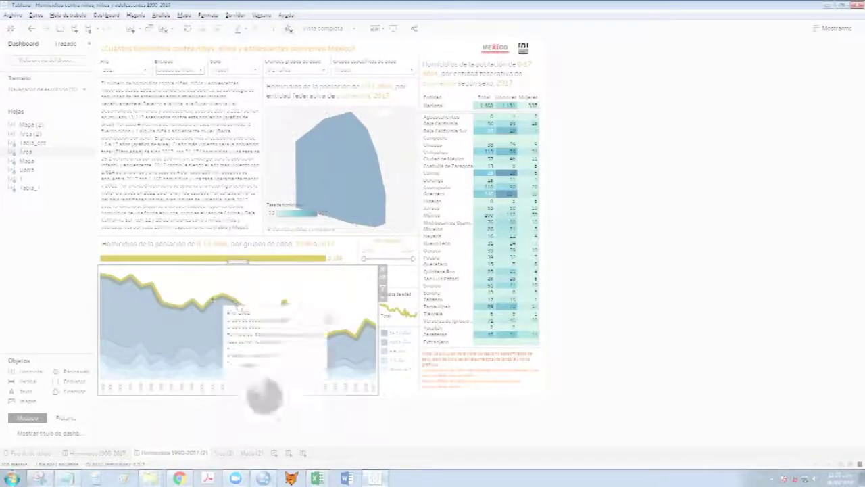
Reset the dashboard's Entidad filter to show all entities.
{"action": "left_click", "coordinate": [194, 70]}
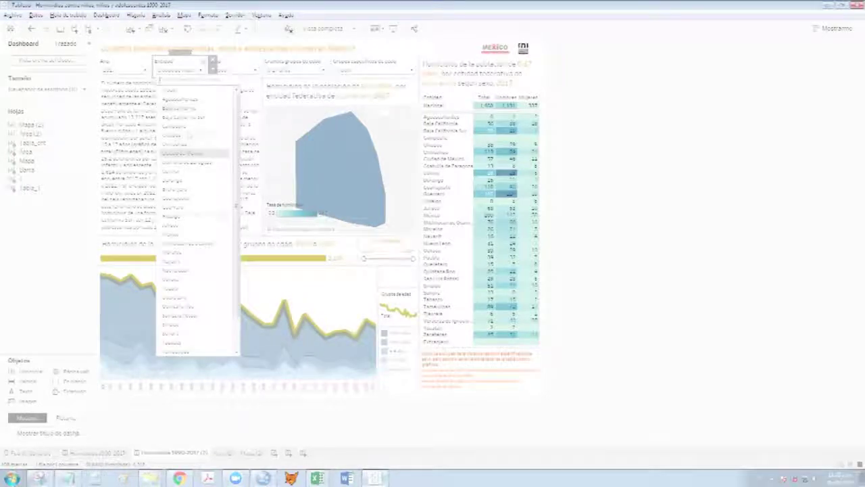
{"action": "left_click", "coordinate": [186, 91]}
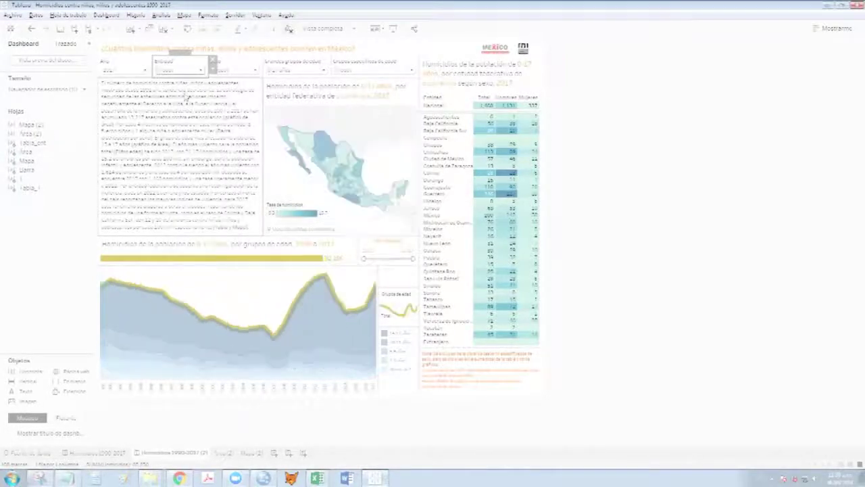
{"action": "mouse_move", "coordinate": [365, 334]}
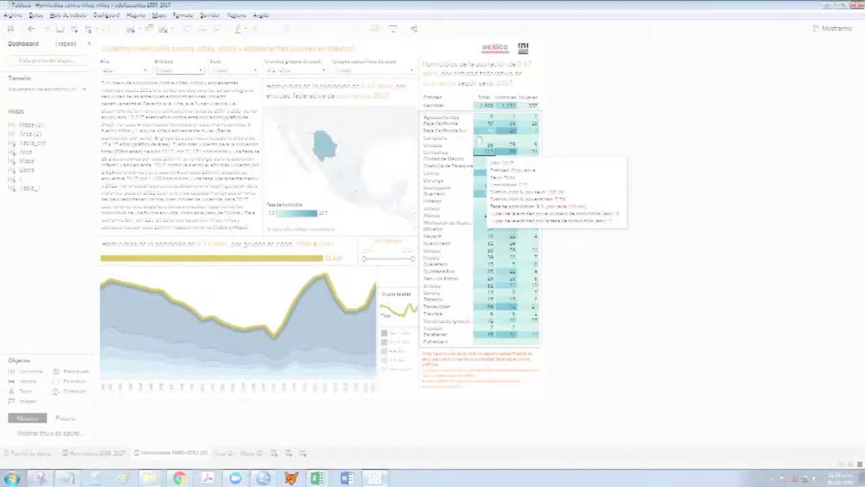
Open the source sheet of the dashboard's national totals table, look at its structure and return to the dashboard.
{"action": "left_click", "coordinate": [532, 81]}
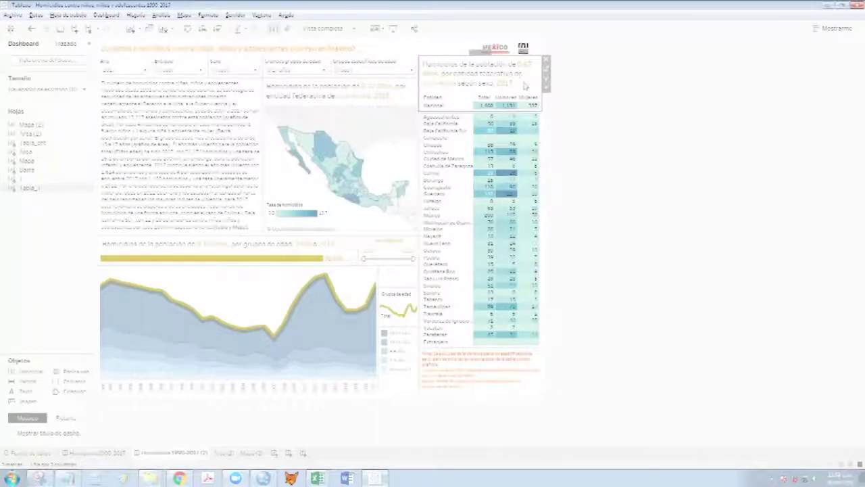
{"action": "left_click", "coordinate": [546, 70]}
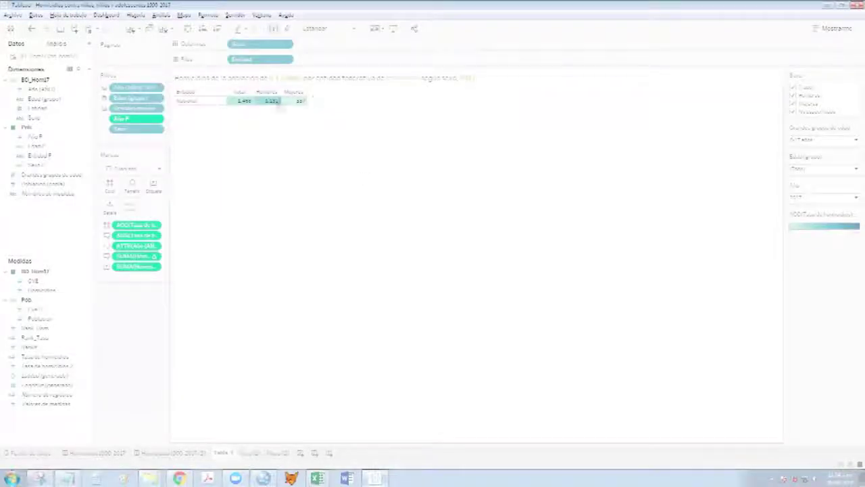
{"action": "left_click", "coordinate": [177, 452]}
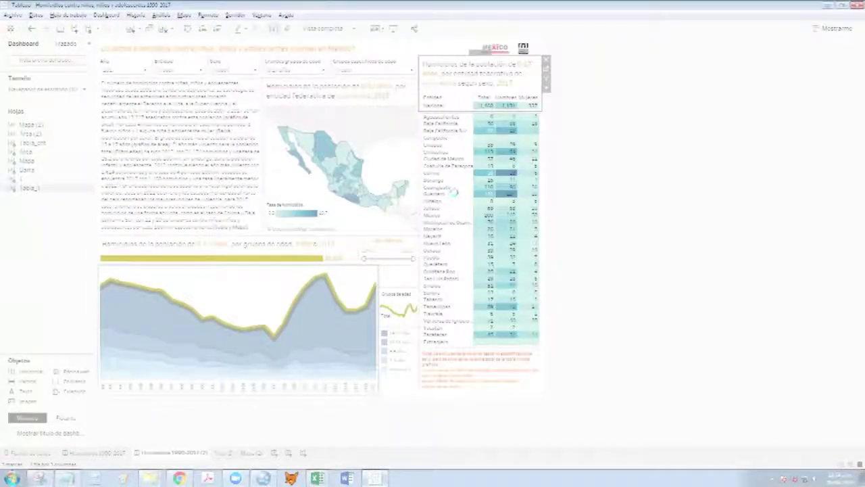
Open the Tabla_ent sheet behind the state-by-sex table, look at its structure and return to the dashboard.
{"action": "left_click", "coordinate": [452, 194]}
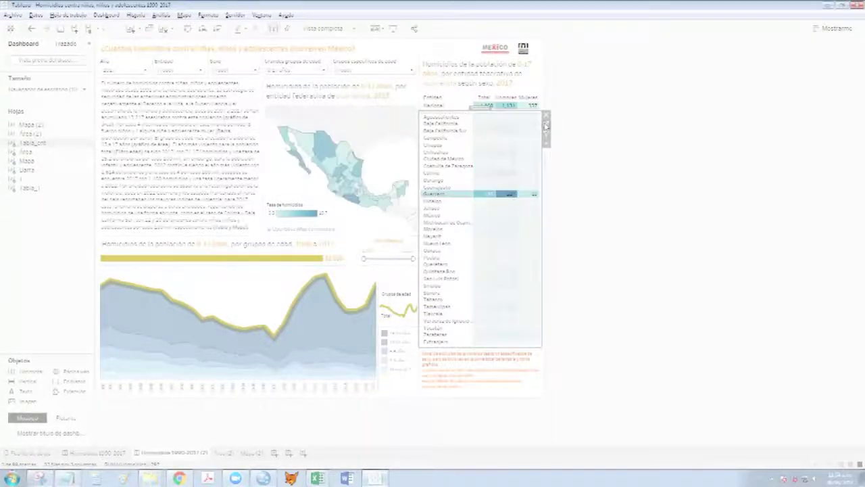
{"action": "left_click", "coordinate": [466, 204]}
{"action": "left_click", "coordinate": [547, 125]}
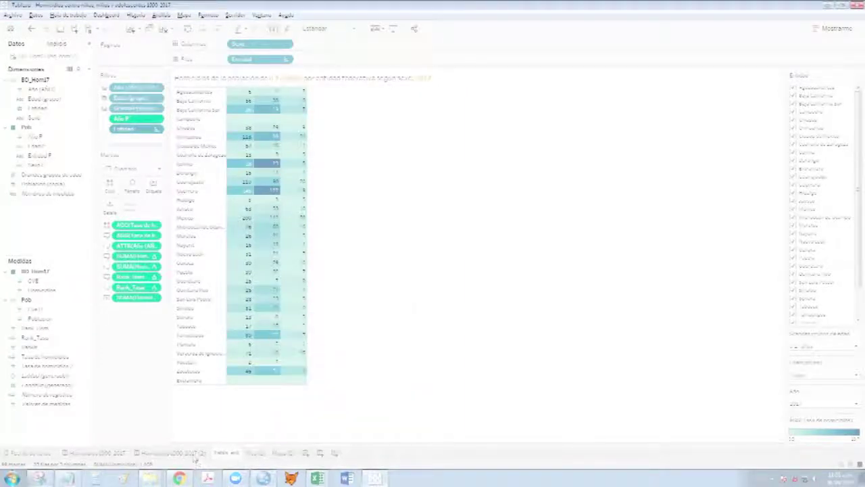
{"action": "mouse_move", "coordinate": [194, 458]}
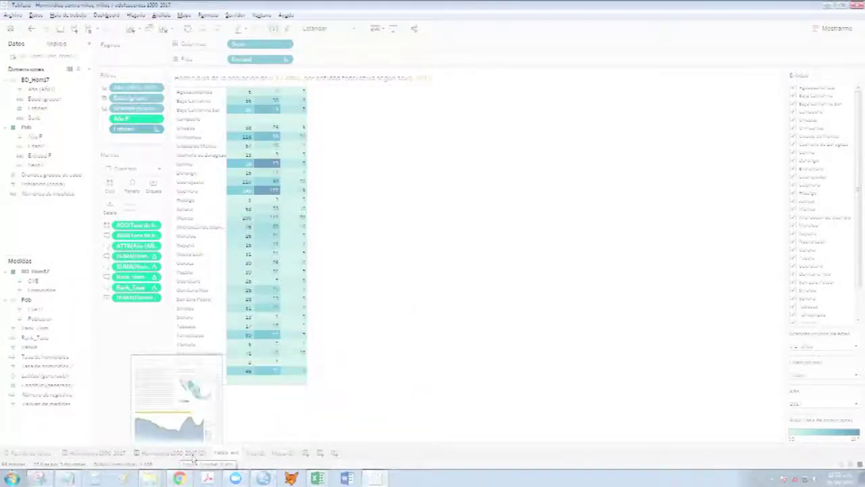
{"action": "left_click", "coordinate": [193, 459]}
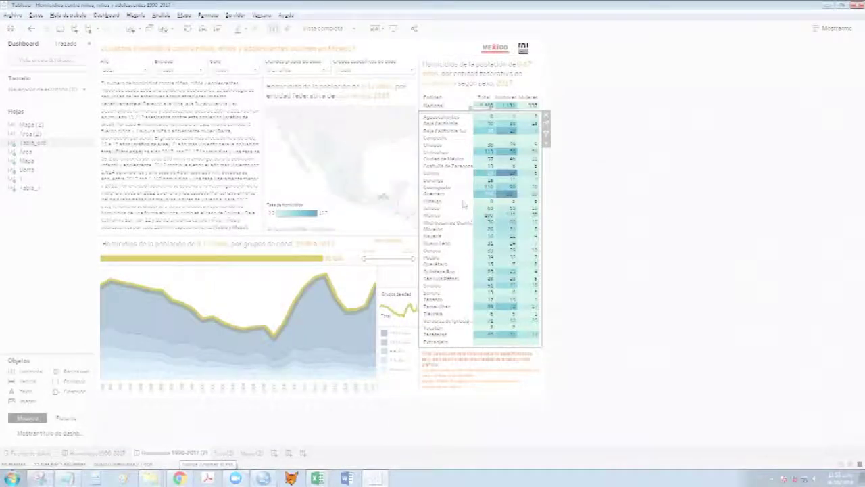
{"action": "left_click", "coordinate": [648, 122]}
{"action": "mouse_move", "coordinate": [487, 108]}
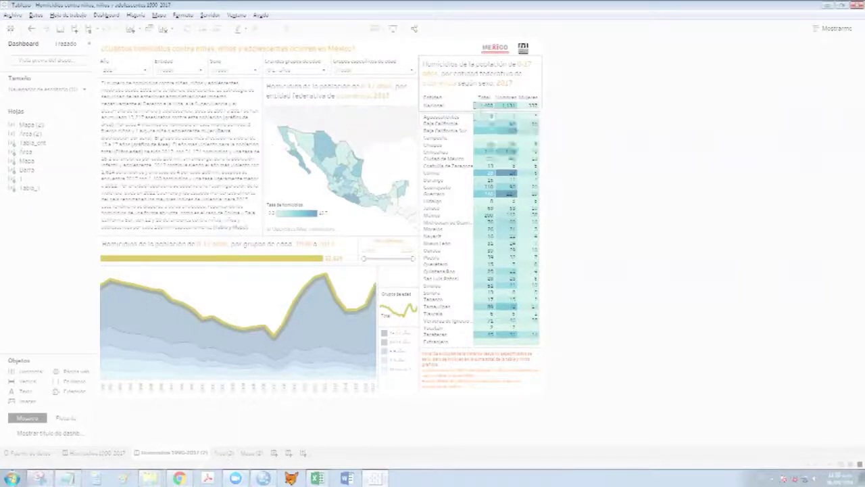
Examine the tooltip details of several states in the dashboard's state-by-sex homicide table.
{"action": "left_click", "coordinate": [482, 118]}
{"action": "left_click", "coordinate": [481, 124]}
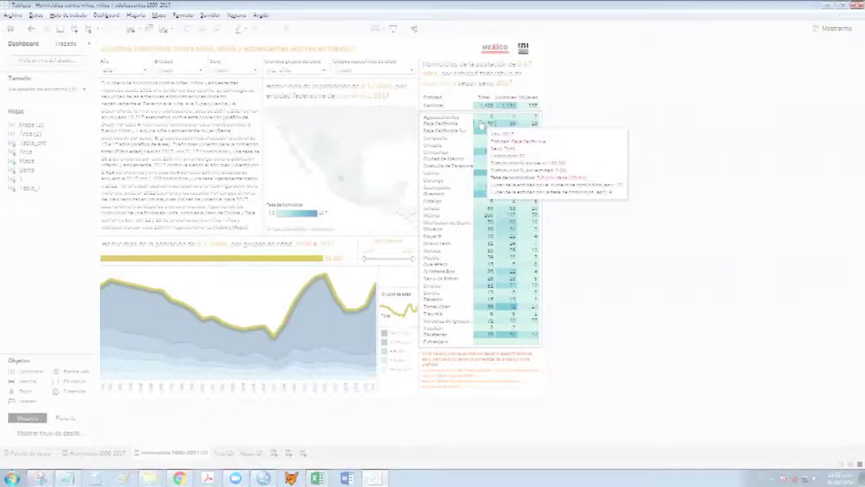
{"action": "left_click", "coordinate": [481, 151]}
{"action": "left_click", "coordinate": [481, 180]}
{"action": "left_click", "coordinate": [480, 194]}
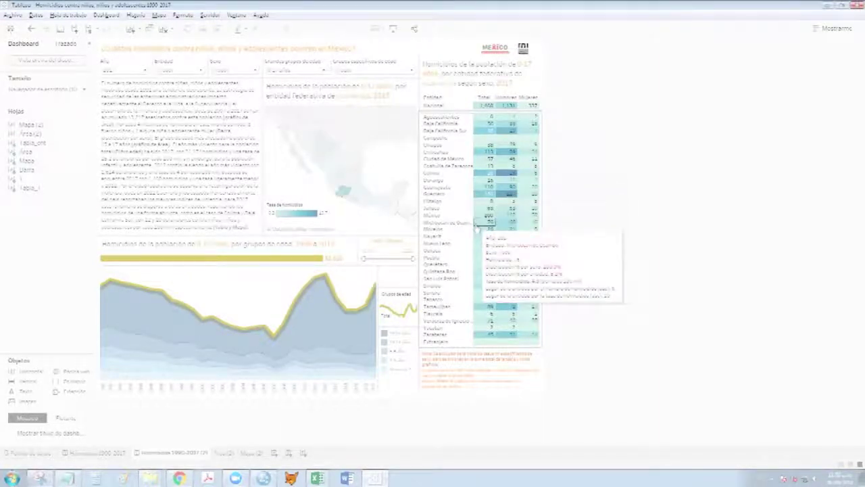
{"action": "left_click", "coordinate": [478, 241]}
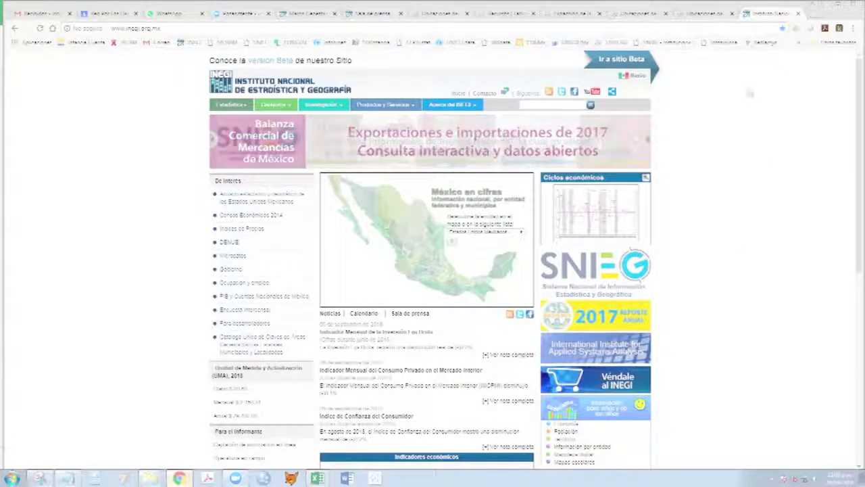
On the INEGI website, open the administrative records statistics source and go to Natalidad under Vitales.
{"action": "mouse_move", "coordinate": [248, 113]}
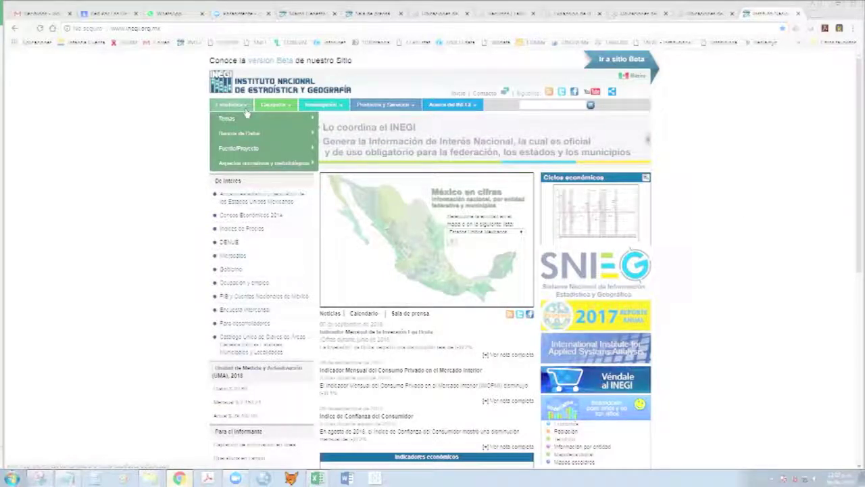
{"action": "mouse_move", "coordinate": [242, 148]}
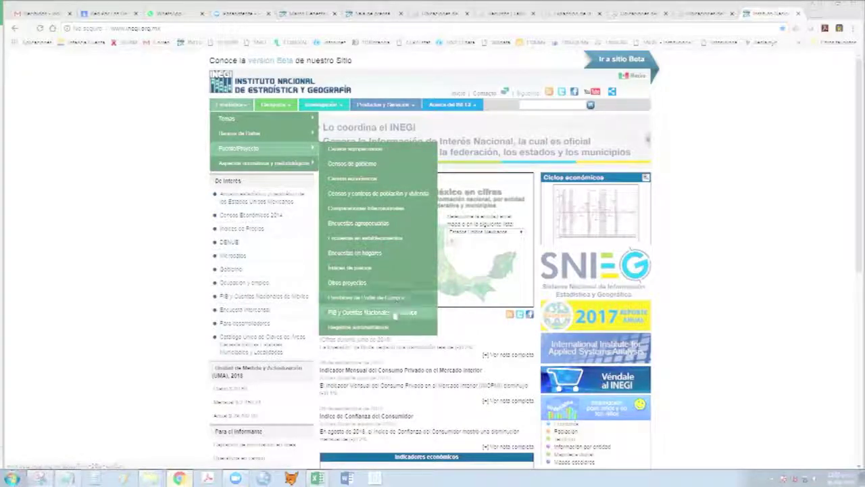
{"action": "mouse_move", "coordinate": [282, 136]}
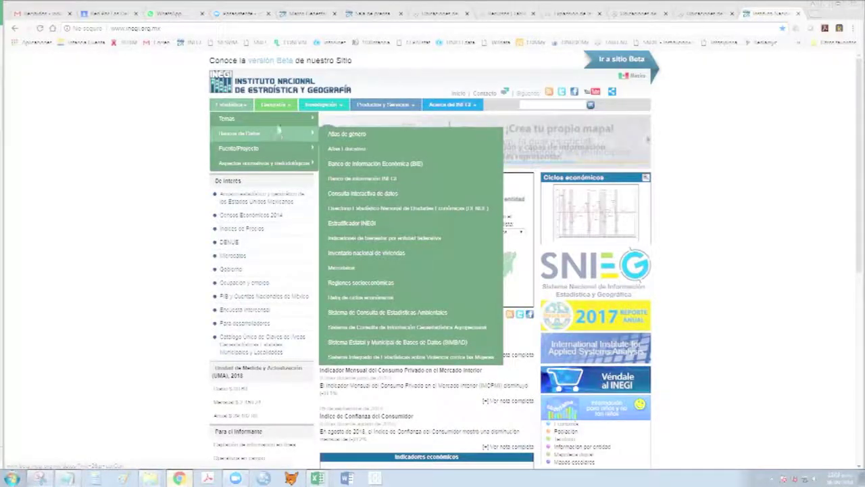
{"action": "mouse_move", "coordinate": [278, 121]}
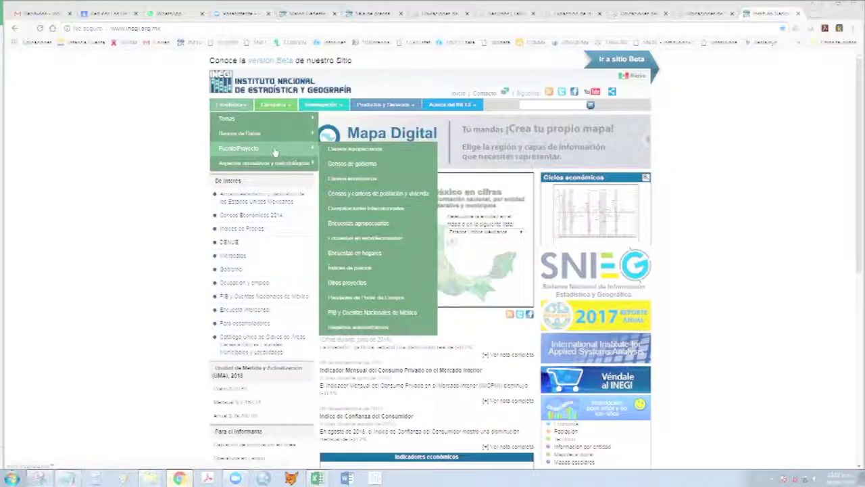
{"action": "left_click", "coordinate": [363, 330]}
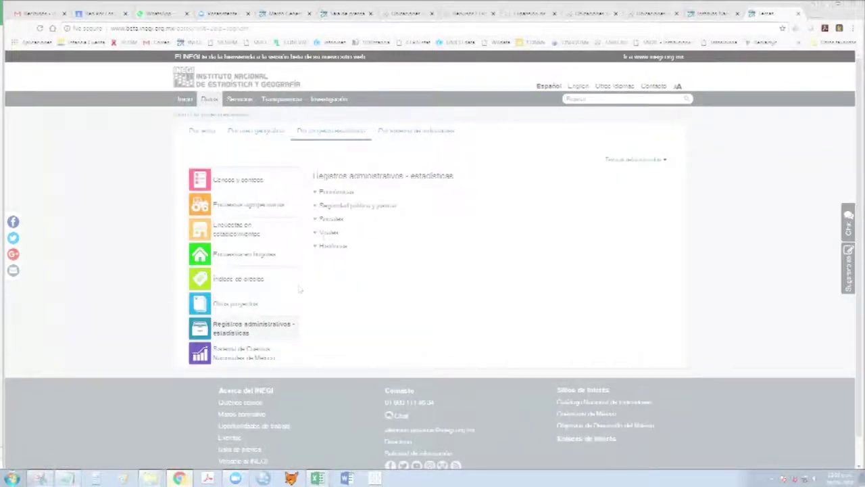
{"action": "left_click", "coordinate": [328, 232]}
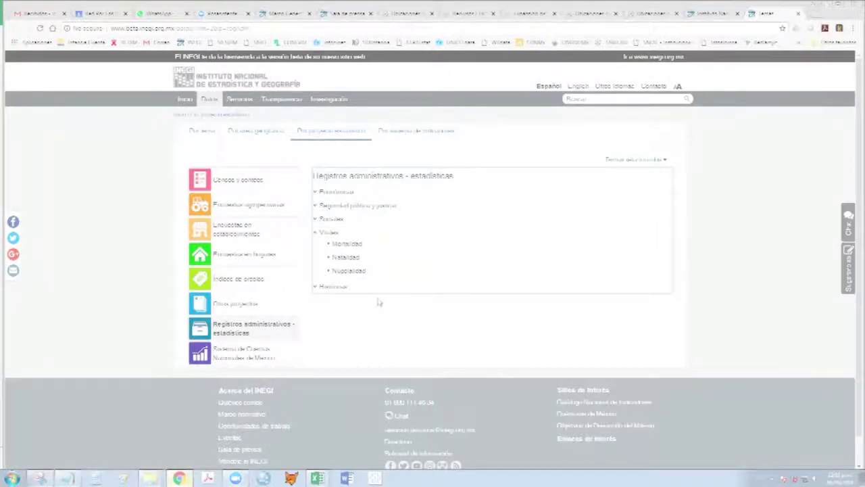
{"action": "left_click", "coordinate": [346, 257]}
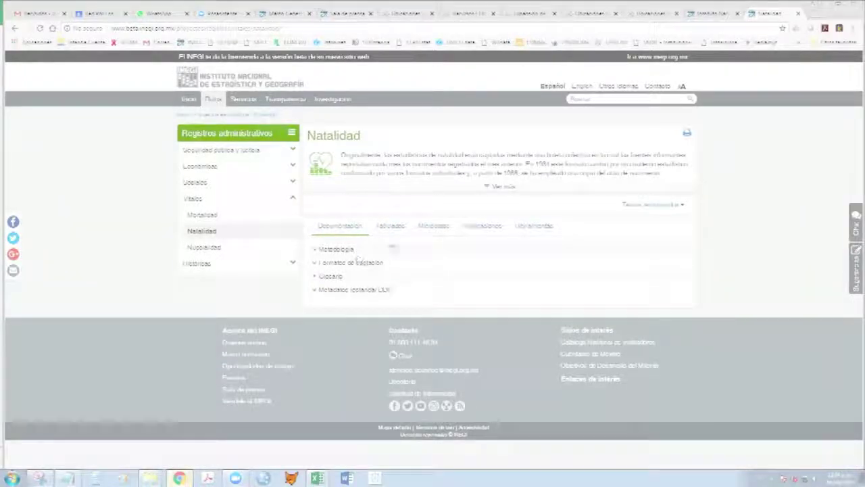
Look at the Natalidad Tabulados section, and examine the Microdatos notes and yearly DBF download files.
{"action": "left_click", "coordinate": [390, 227]}
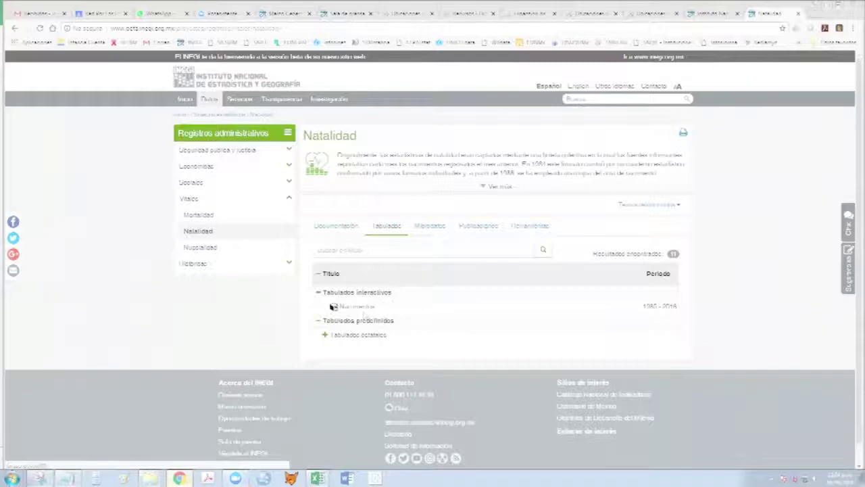
{"action": "left_click", "coordinate": [431, 229]}
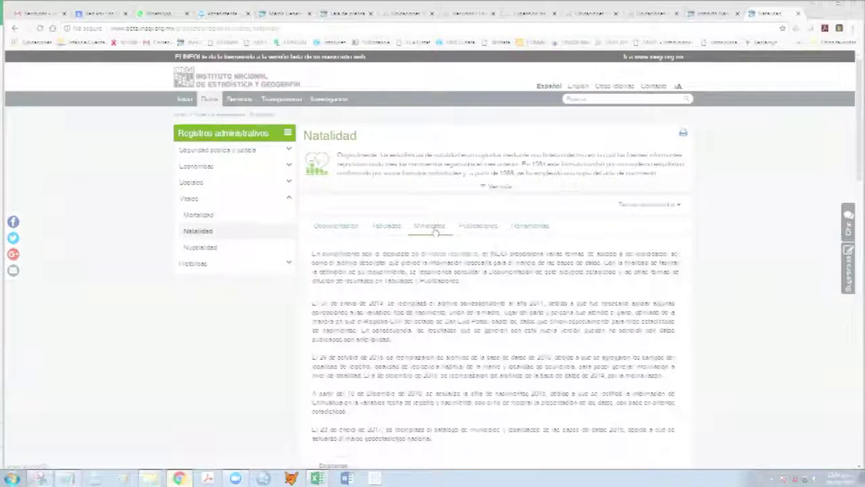
{"action": "scroll", "coordinate": [439, 284], "scroll_direction": "down", "scroll_amount": 5}
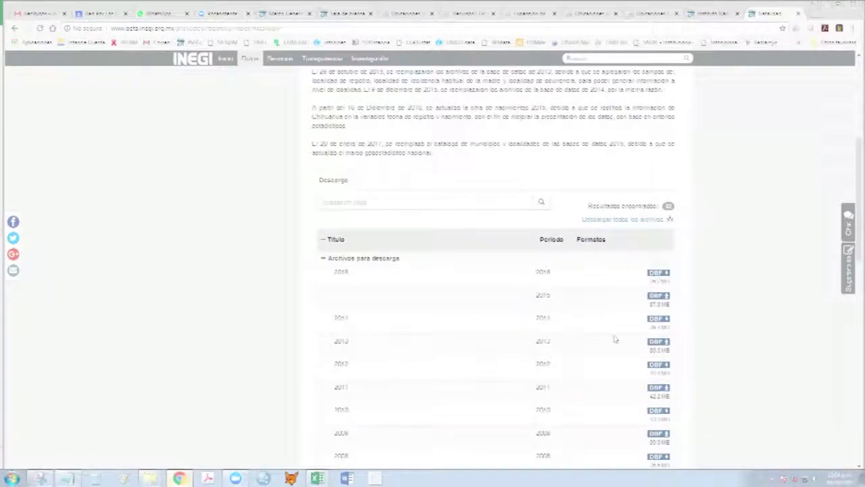
{"action": "scroll", "coordinate": [613, 338], "scroll_direction": "up", "scroll_amount": 2}
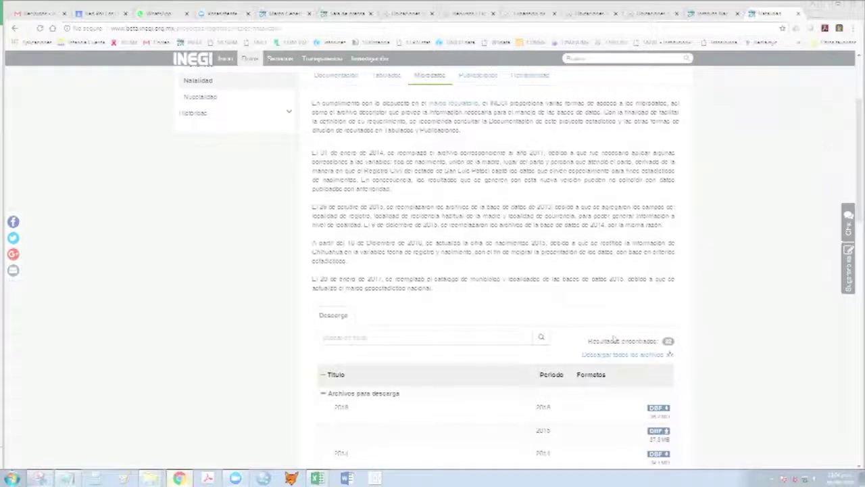
{"action": "scroll", "coordinate": [613, 339], "scroll_direction": "up", "scroll_amount": 1}
{"action": "scroll", "coordinate": [614, 340], "scroll_direction": "down", "scroll_amount": 3}
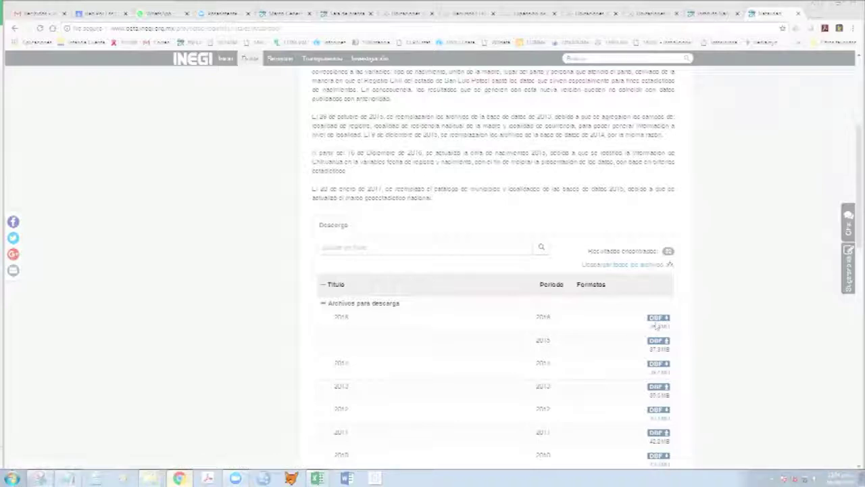
{"action": "scroll", "coordinate": [623, 349], "scroll_direction": "up", "scroll_amount": 2}
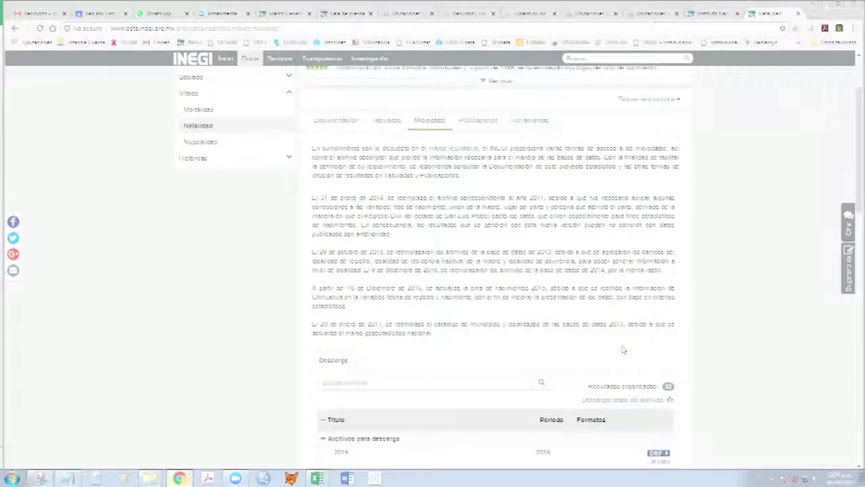
{"action": "scroll", "coordinate": [623, 349], "scroll_direction": "up", "scroll_amount": 2}
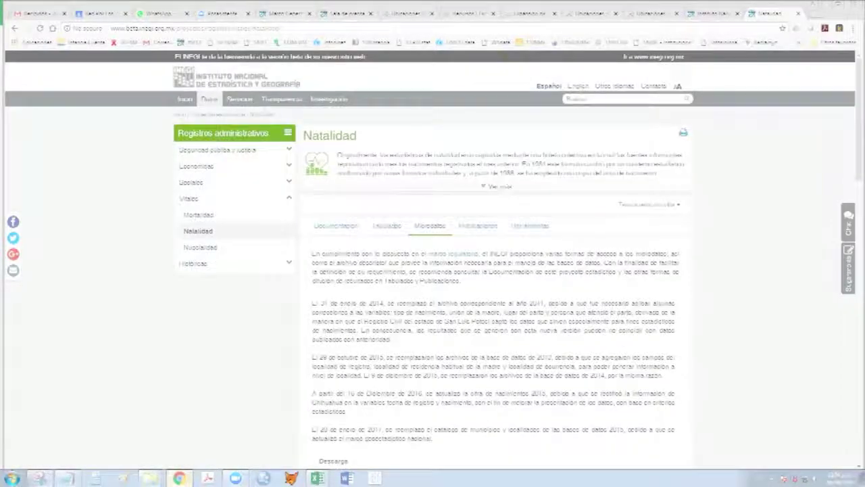
{"action": "scroll", "coordinate": [572, 304], "scroll_direction": "down", "scroll_amount": 5}
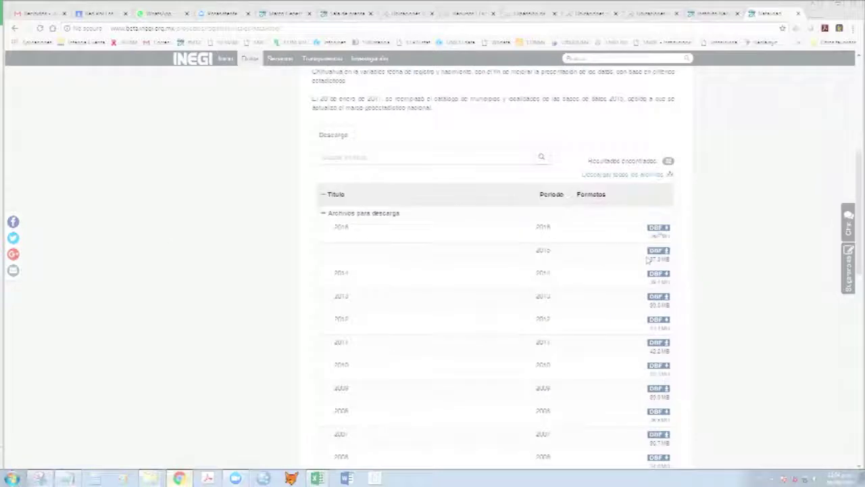
{"action": "scroll", "coordinate": [658, 233], "scroll_direction": "down", "scroll_amount": 6}
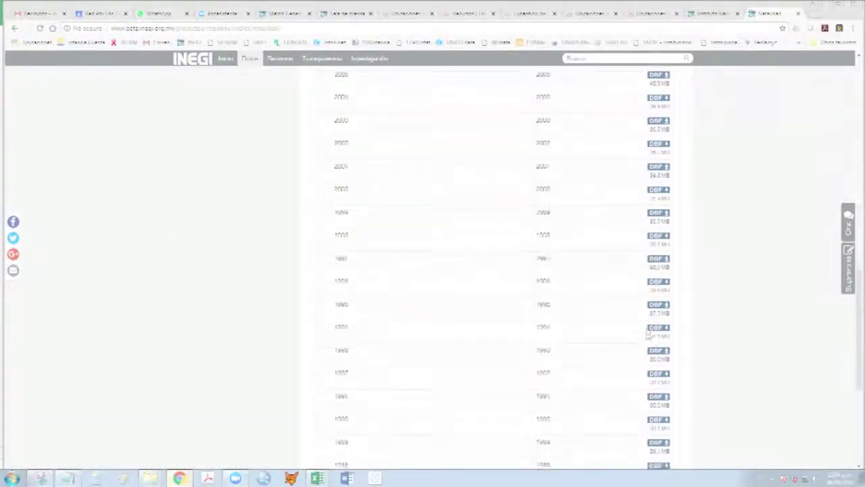
{"action": "scroll", "coordinate": [647, 334], "scroll_direction": "up", "scroll_amount": 7}
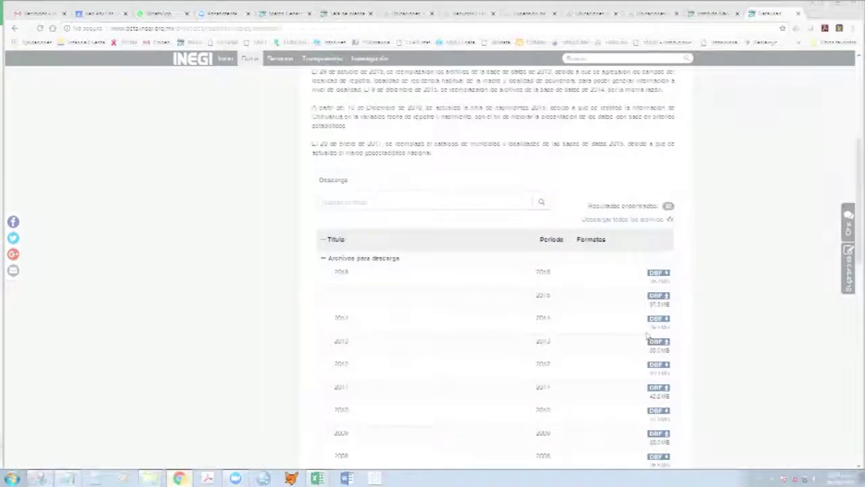
{"action": "scroll", "coordinate": [647, 335], "scroll_direction": "up", "scroll_amount": 2}
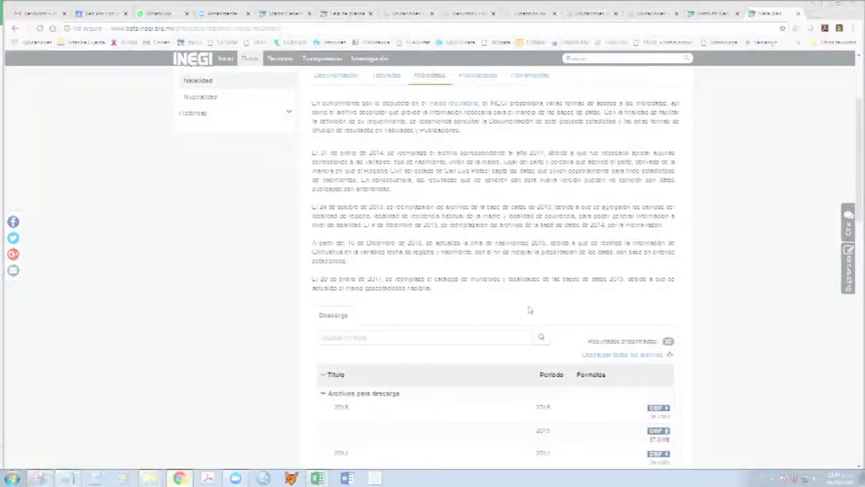
{"action": "scroll", "coordinate": [529, 309], "scroll_direction": "up", "scroll_amount": 3}
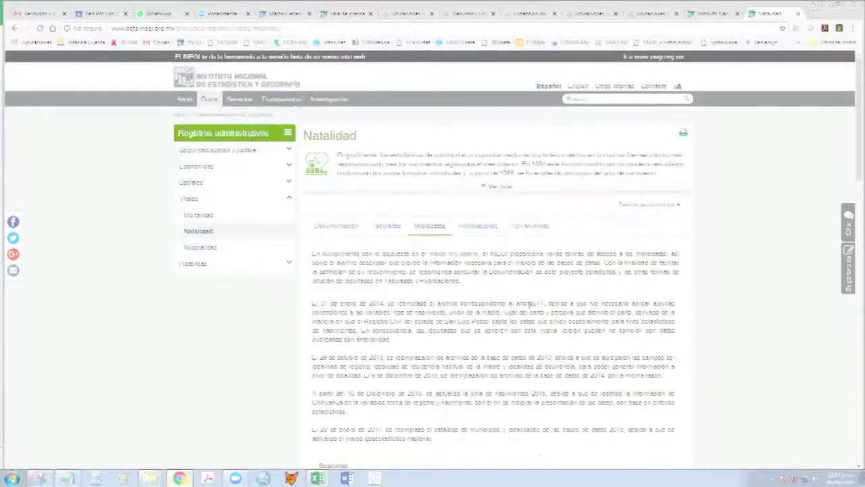
Query the interactive Nacimientos tabulation by Entidad y municipio de ocurrencia, the mother's Edad al momento del nacimiento and Condición de sobrevivencia.
{"action": "left_click", "coordinate": [383, 227]}
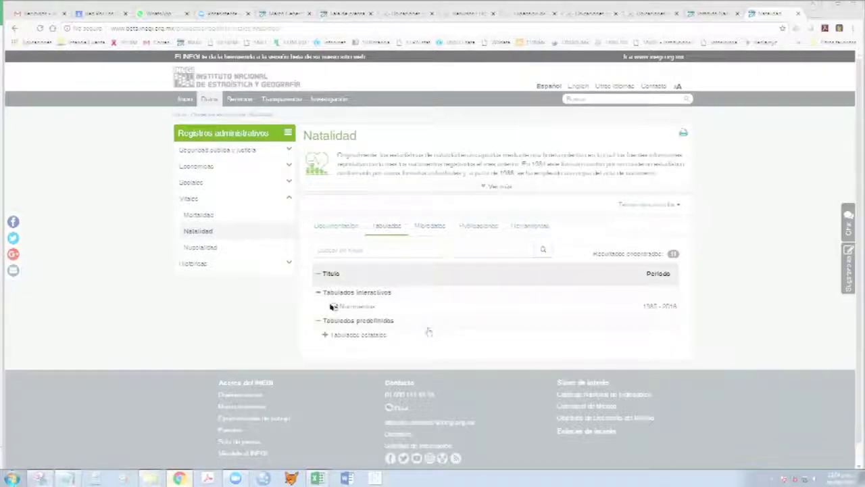
{"action": "left_click", "coordinate": [371, 308]}
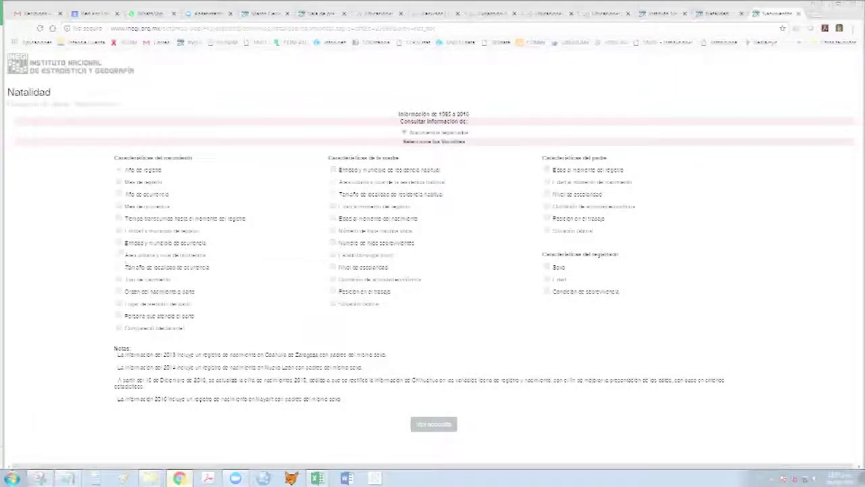
{"action": "left_click", "coordinate": [119, 242]}
{"action": "left_click", "coordinate": [333, 218]}
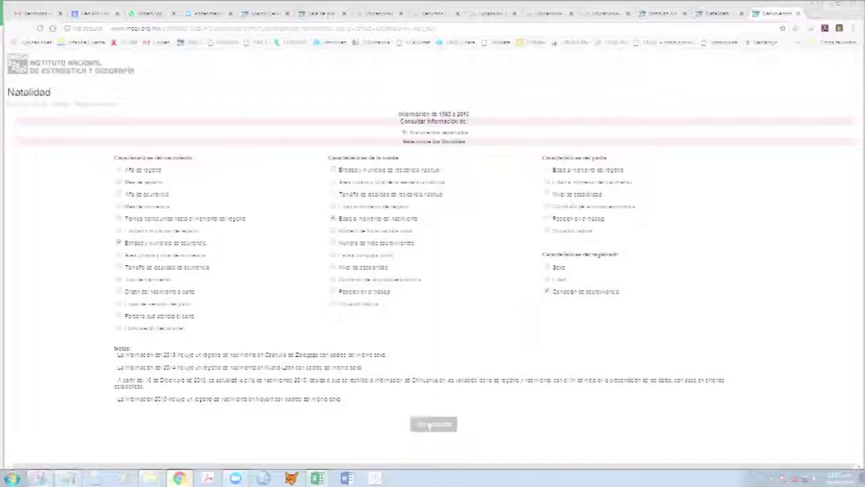
{"action": "left_click", "coordinate": [430, 426]}
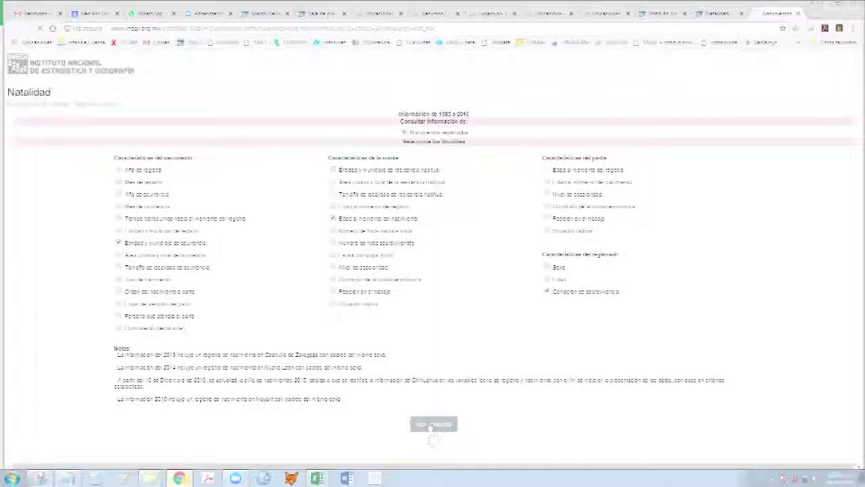
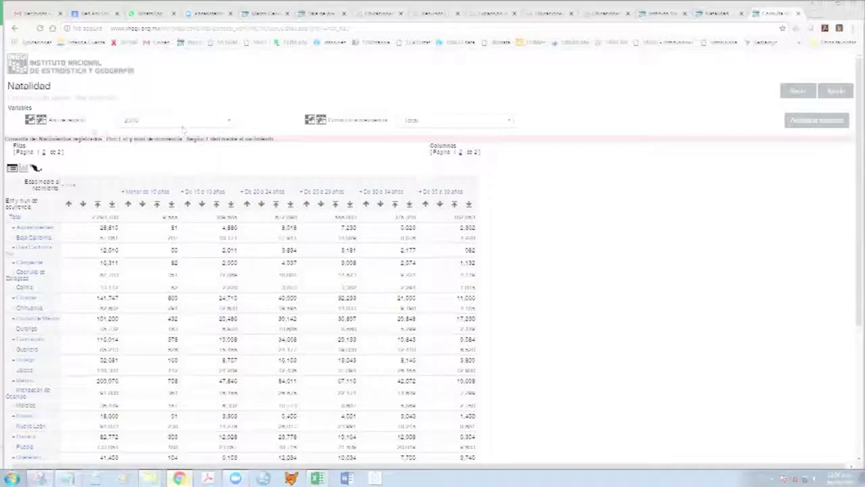
Place Año de registro in the columns and the mother's age in the rows, keeping Condición de sobrevivencia at Total.
{"action": "mouse_move", "coordinate": [80, 121]}
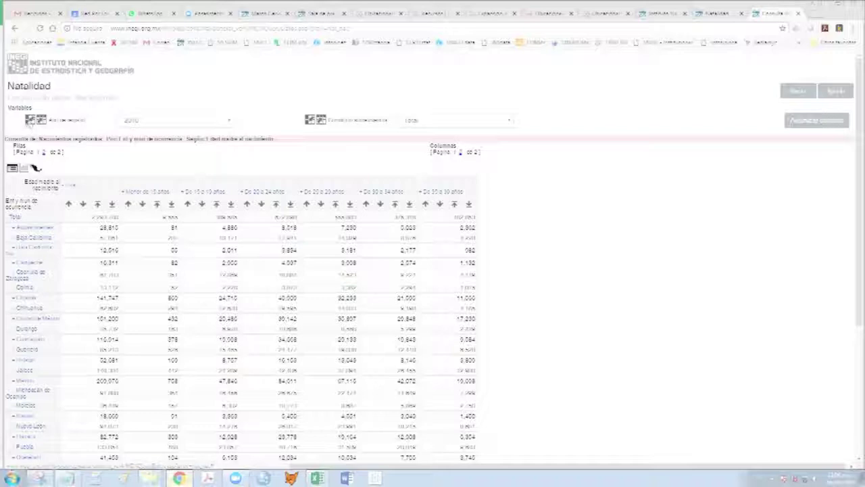
{"action": "left_click", "coordinate": [39, 128]}
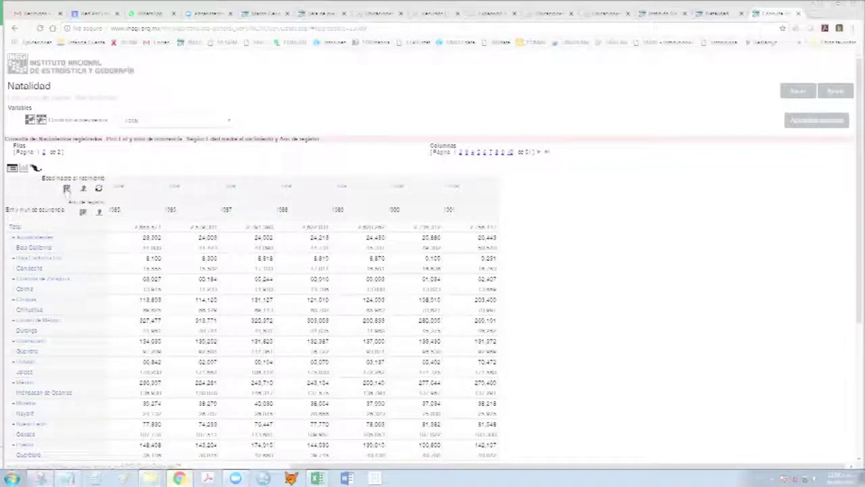
{"action": "left_click", "coordinate": [66, 189]}
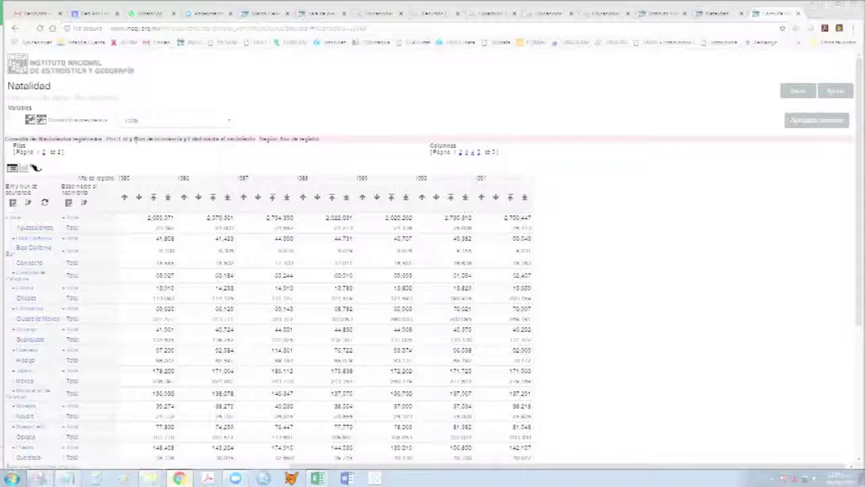
{"action": "left_click", "coordinate": [162, 122]}
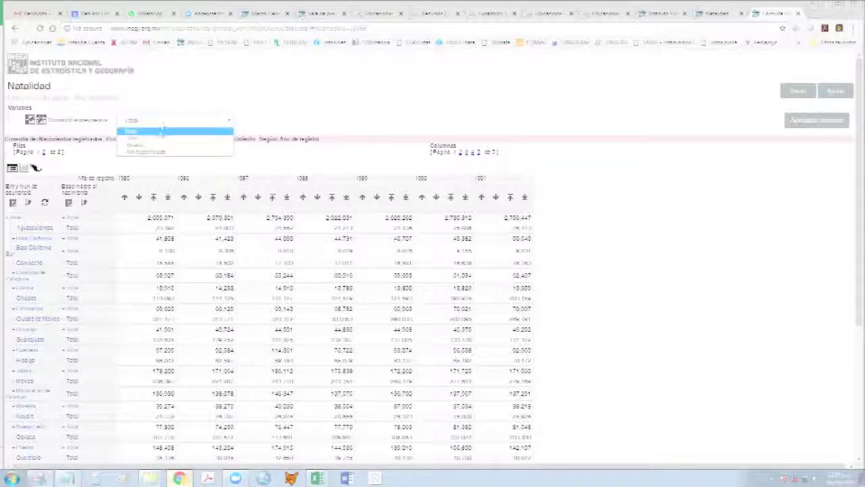
{"action": "left_click", "coordinate": [160, 132]}
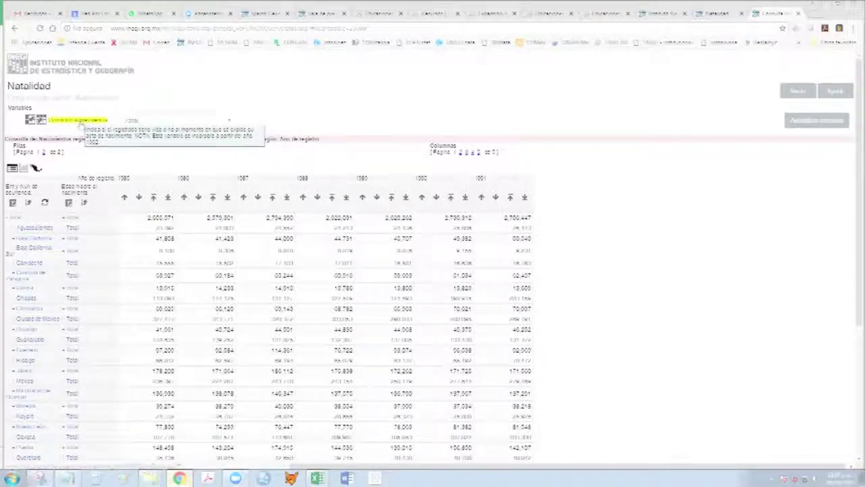
{"action": "left_click", "coordinate": [184, 123]}
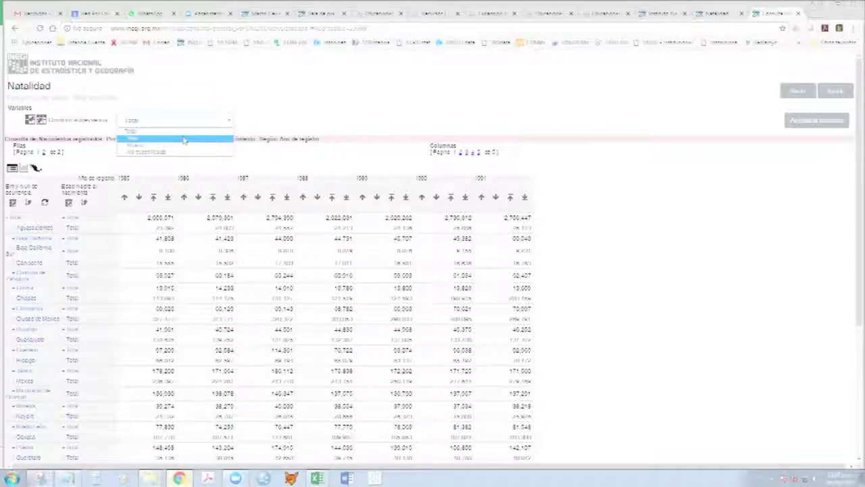
{"action": "left_click", "coordinate": [184, 139]}
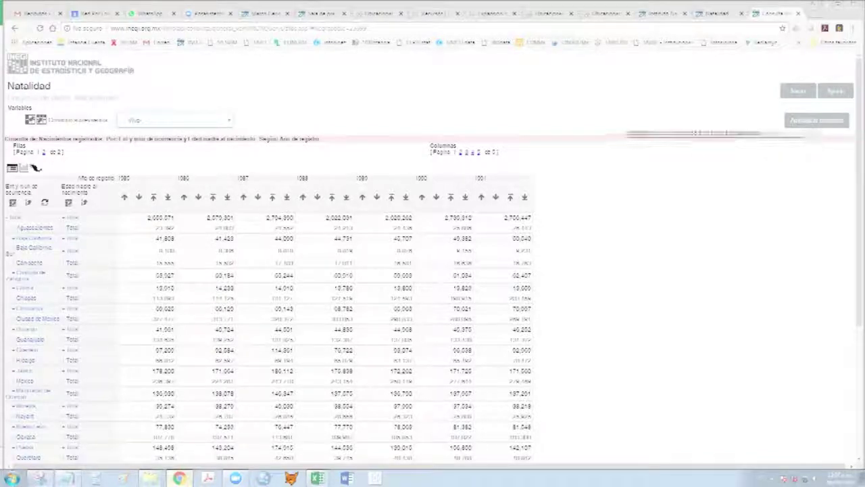
{"action": "left_click", "coordinate": [811, 125]}
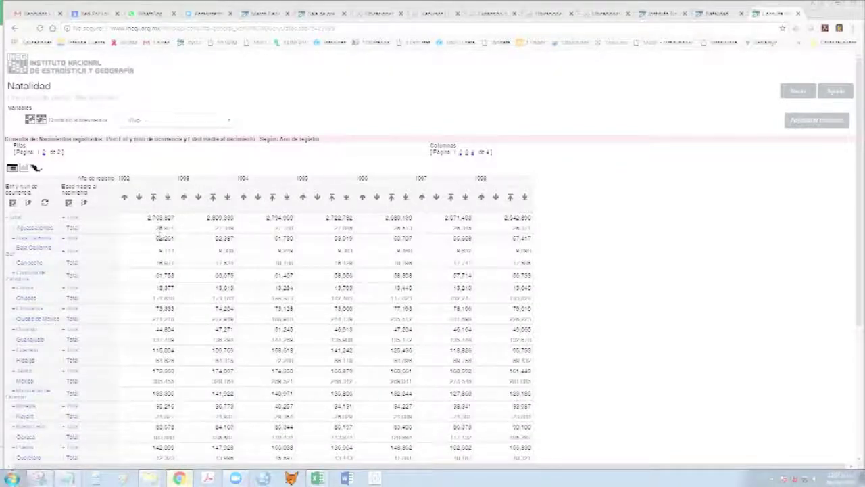
{"action": "left_click", "coordinate": [220, 124]}
{"action": "left_click", "coordinate": [213, 134]}
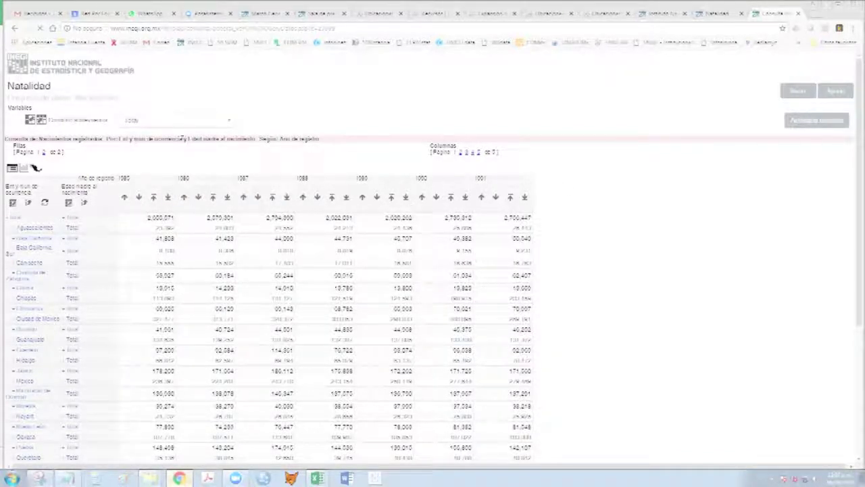
Filter the births query to the survival condition Vivo and update the results.
{"action": "left_click", "coordinate": [173, 122]}
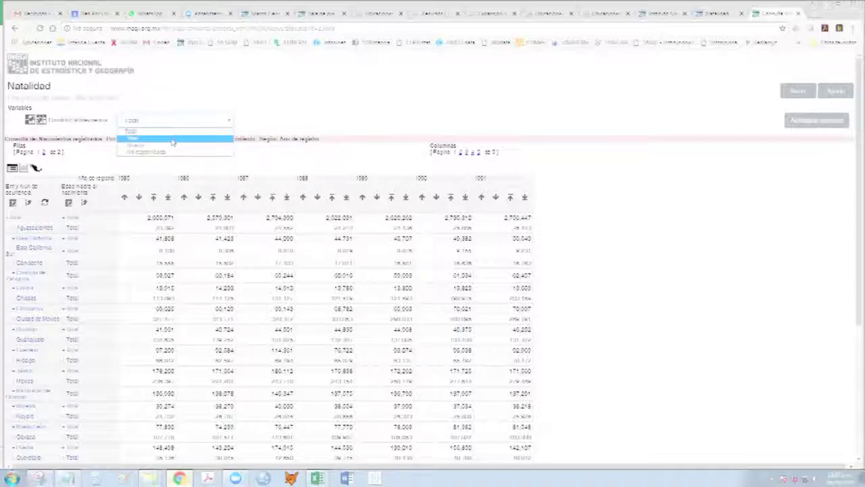
{"action": "left_click", "coordinate": [172, 140]}
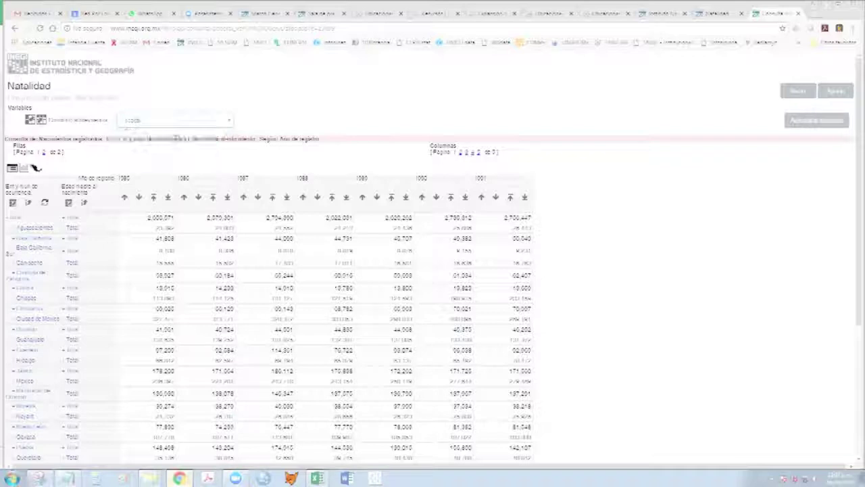
{"action": "left_click", "coordinate": [811, 119]}
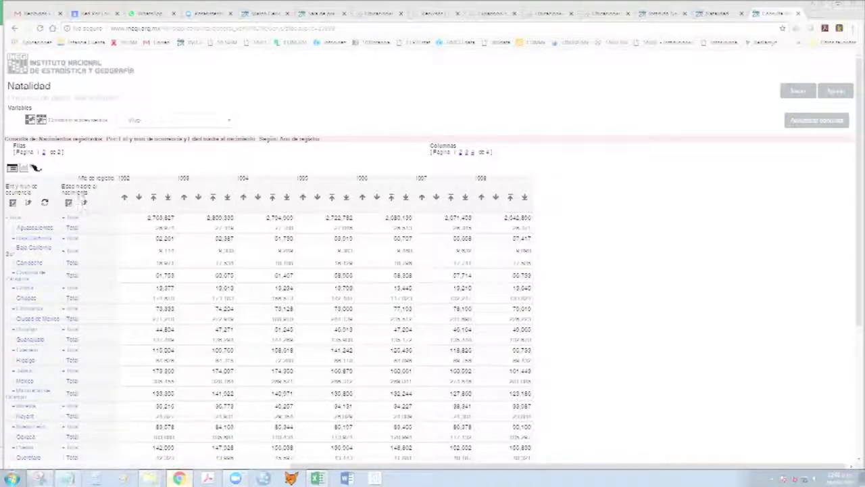
Expand the overall total of mother's age at birth into its age groups.
{"action": "scroll", "coordinate": [97, 319], "scroll_direction": "down", "scroll_amount": 10}
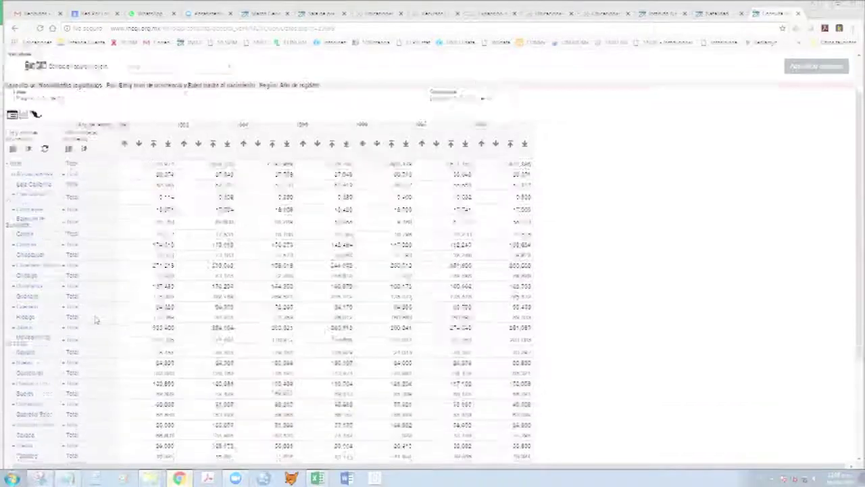
{"action": "scroll", "coordinate": [97, 319], "scroll_direction": "up", "scroll_amount": 10}
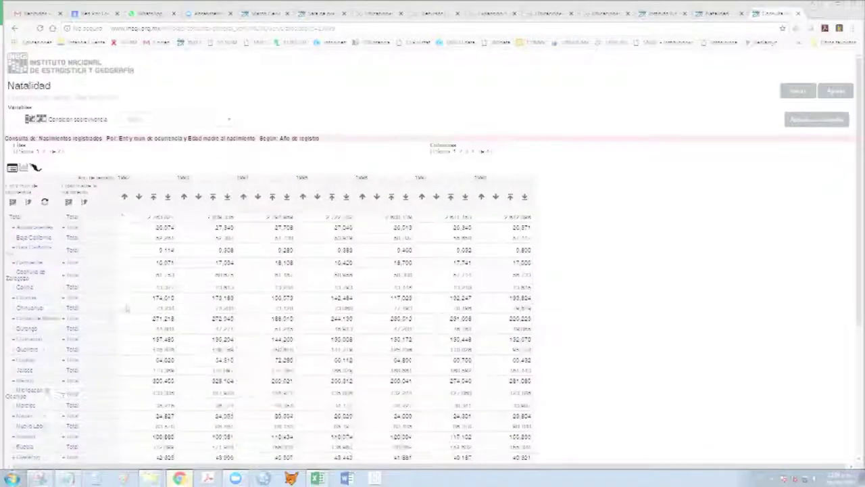
{"action": "scroll", "coordinate": [68, 182], "scroll_direction": "down", "scroll_amount": 1}
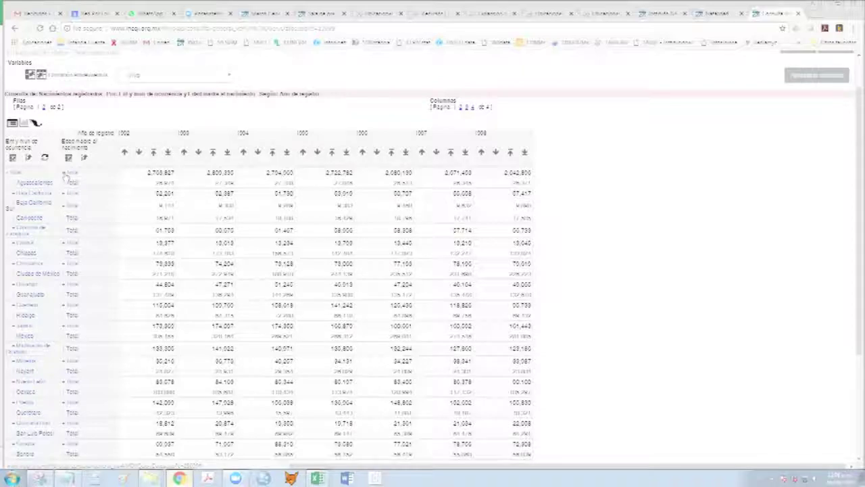
{"action": "scroll", "coordinate": [65, 178], "scroll_direction": "down", "scroll_amount": 10}
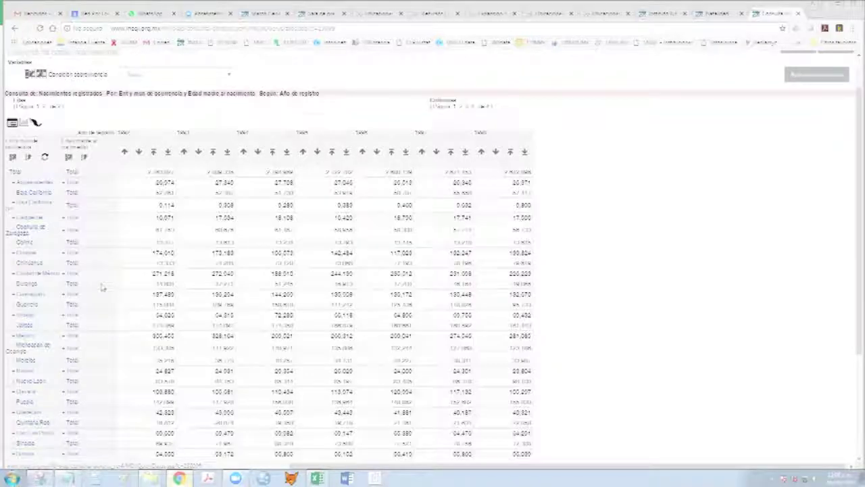
{"action": "scroll", "coordinate": [65, 177], "scroll_direction": "up", "scroll_amount": 11}
{"action": "left_click", "coordinate": [68, 218]}
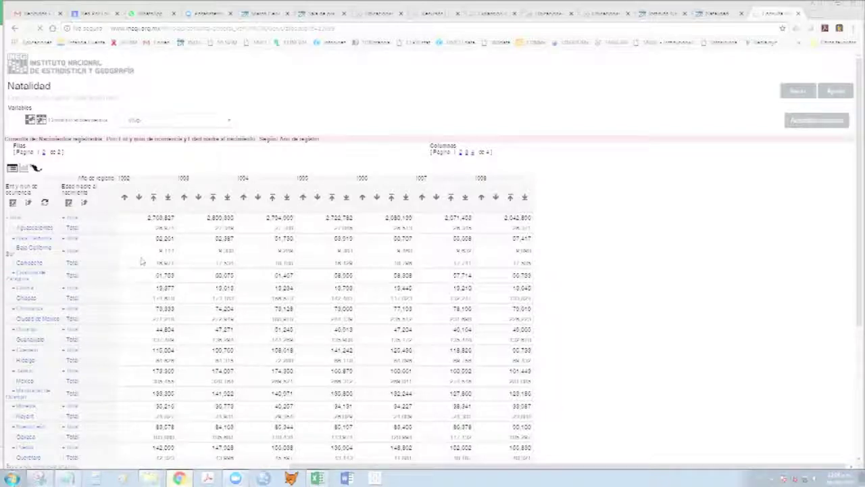
Review the age-group breakdown by state and export the births query in Excel format.
{"action": "scroll", "coordinate": [142, 262], "scroll_direction": "down", "scroll_amount": 3}
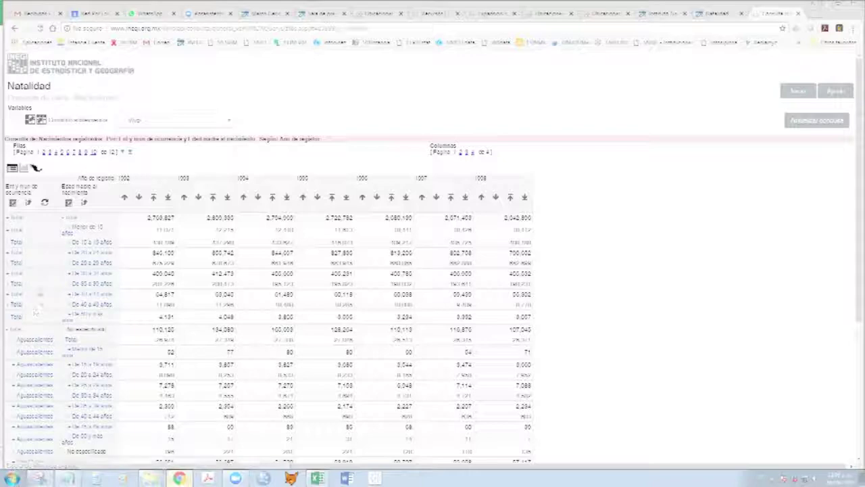
{"action": "scroll", "coordinate": [46, 349], "scroll_direction": "down", "scroll_amount": 2}
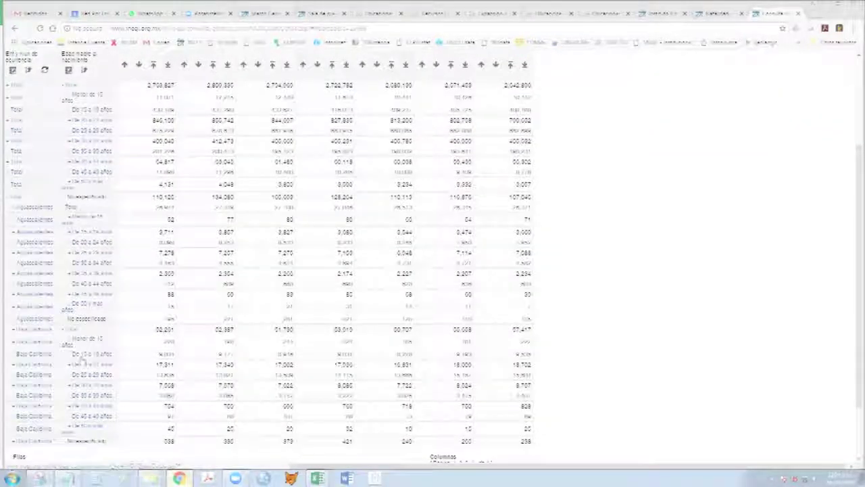
{"action": "scroll", "coordinate": [49, 264], "scroll_direction": "up", "scroll_amount": 2}
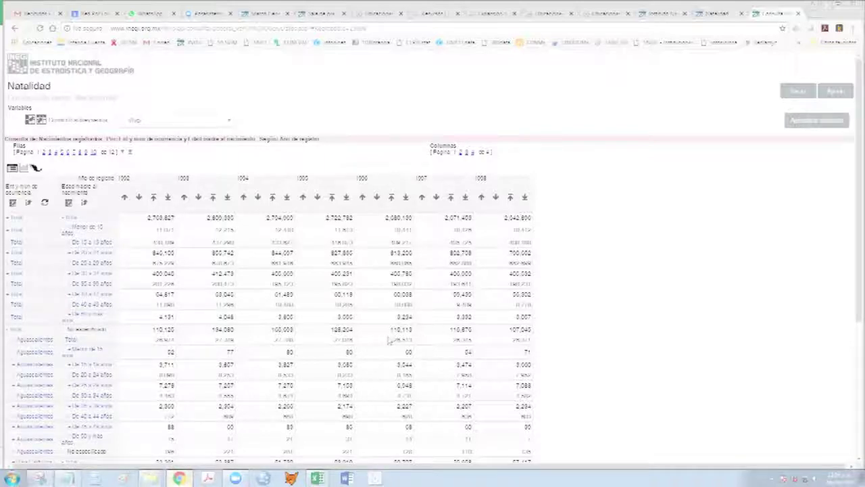
{"action": "scroll", "coordinate": [389, 341], "scroll_direction": "down", "scroll_amount": 1}
{"action": "scroll", "coordinate": [389, 341], "scroll_direction": "down", "scroll_amount": 3}
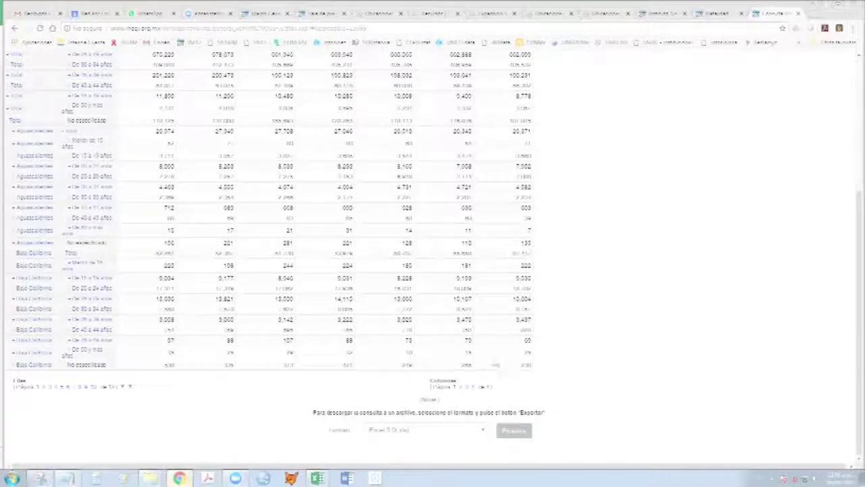
{"action": "left_click", "coordinate": [521, 436]}
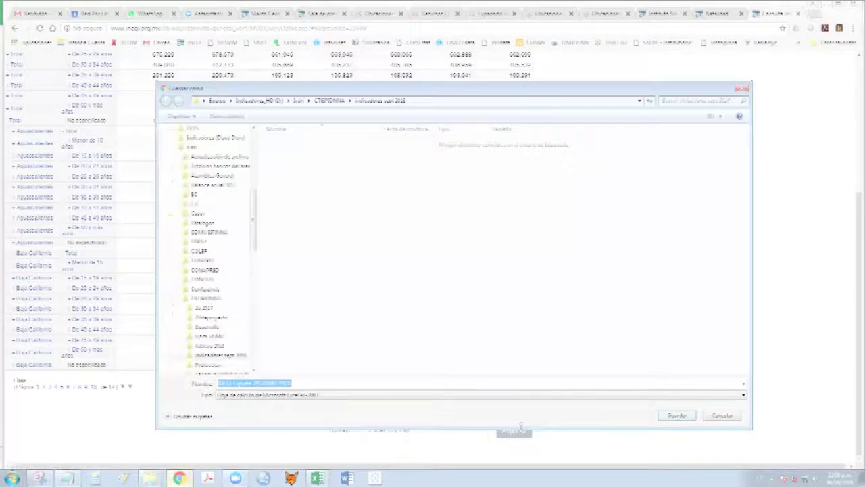
Create a folder named Seguimiento Taller in the personal folder on the Indicadores_HD drive.
{"action": "left_click", "coordinate": [298, 101]}
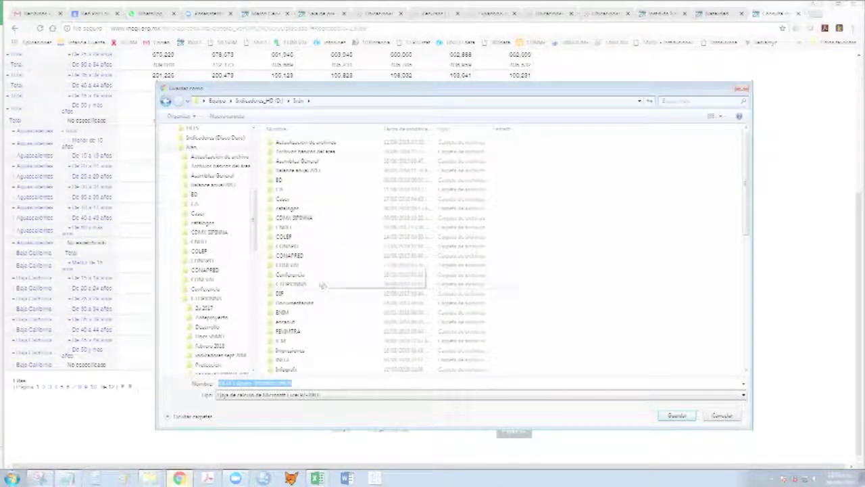
{"action": "right_click", "coordinate": [348, 306]}
{"action": "mouse_move", "coordinate": [372, 399]}
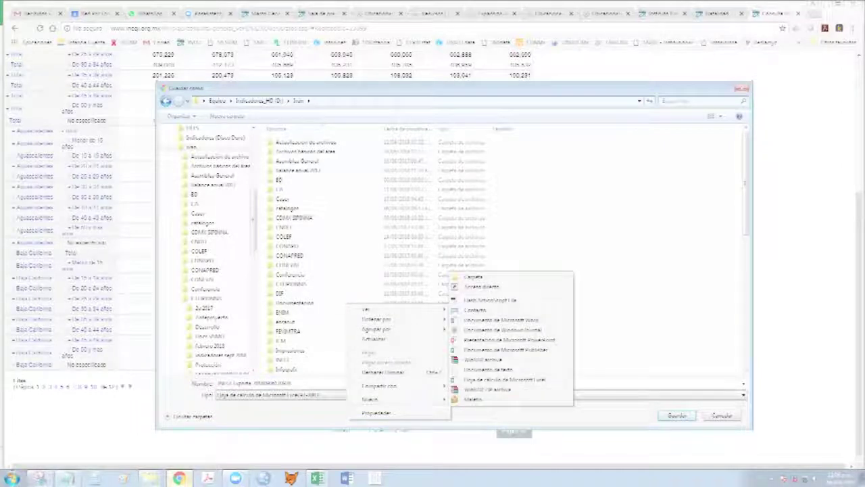
{"action": "left_click", "coordinate": [499, 277]}
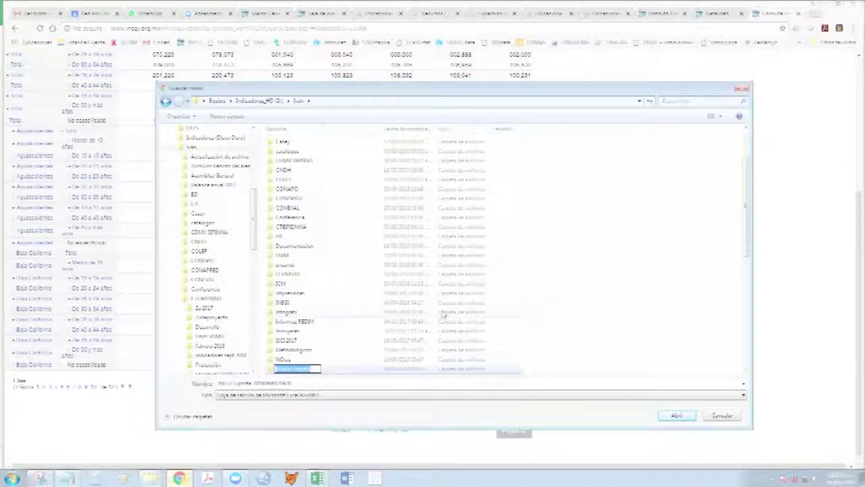
{"action": "type", "text": "Seguimiento labo"}
{"action": "key", "text": "Return"}
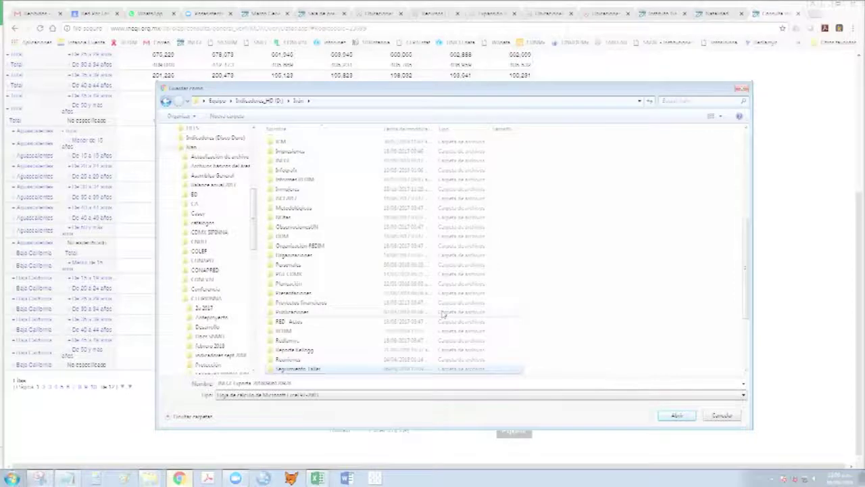
Save the exported births table in the new Seguimiento Taller folder as Nac_edad.
{"action": "key", "text": "Return"}
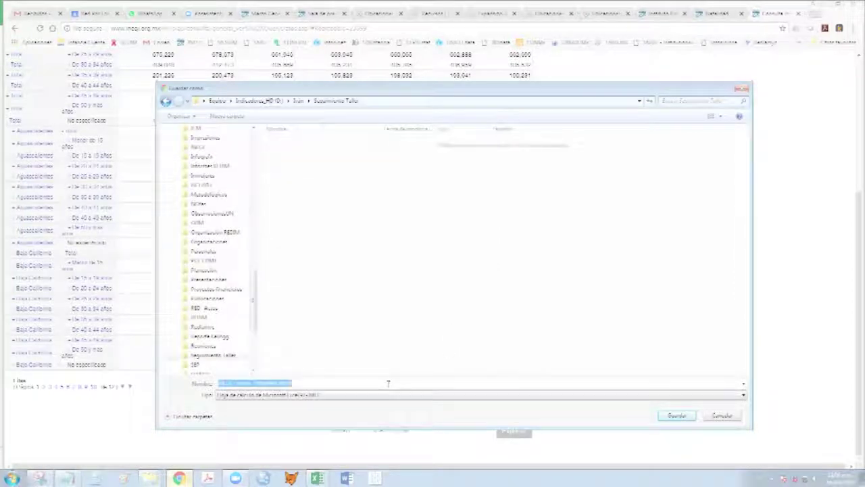
{"action": "type", "text": "Naci edad"}
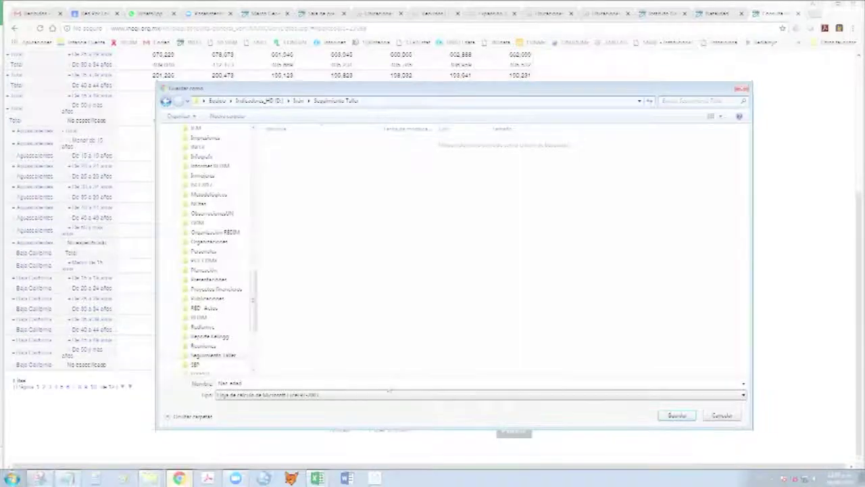
{"action": "key", "text": "Return"}
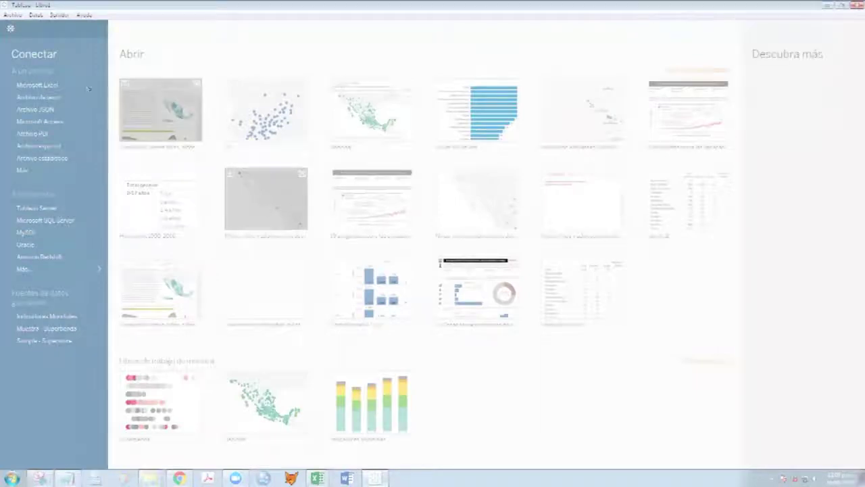
{"action": "left_click", "coordinate": [58, 85]}
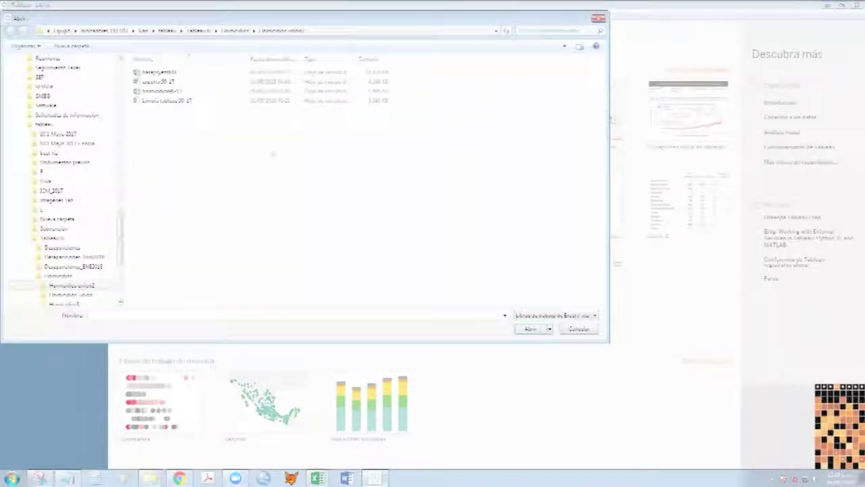
{"action": "left_click", "coordinate": [142, 30]}
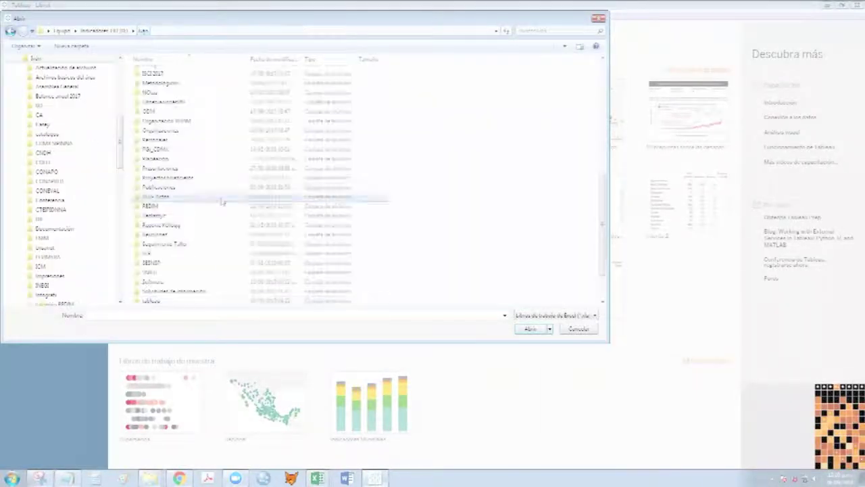
{"action": "double_click", "coordinate": [209, 217]}
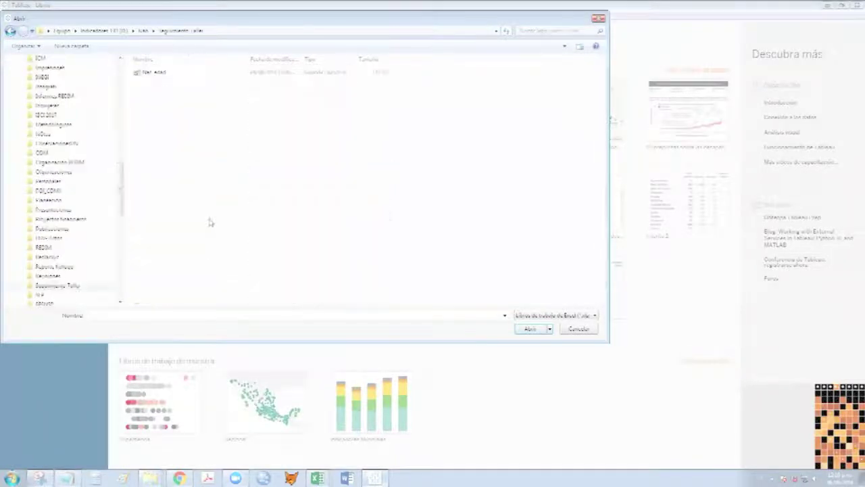
{"action": "left_click", "coordinate": [171, 74]}
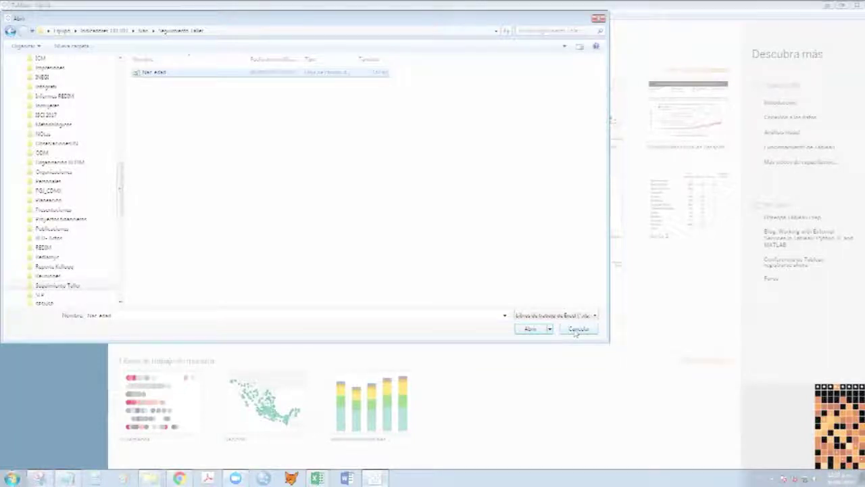
{"action": "left_click", "coordinate": [578, 329]}
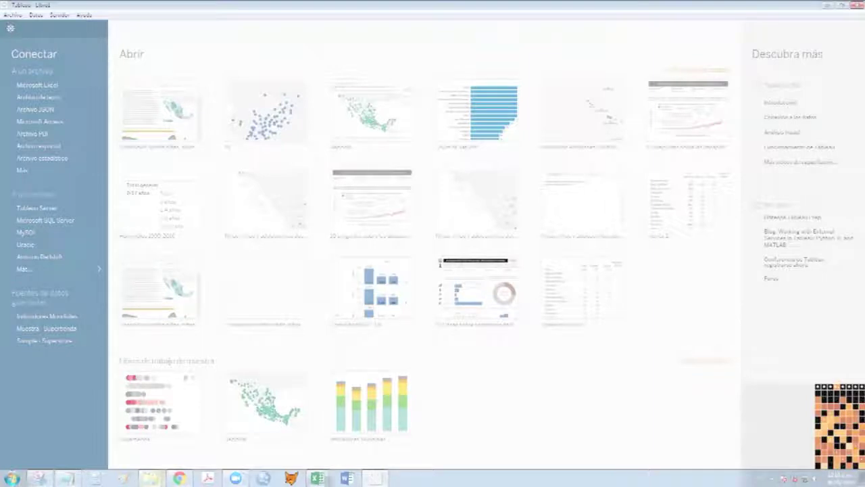
Switch to Excel with a new blank workbook.
{"action": "left_click", "coordinate": [317, 478]}
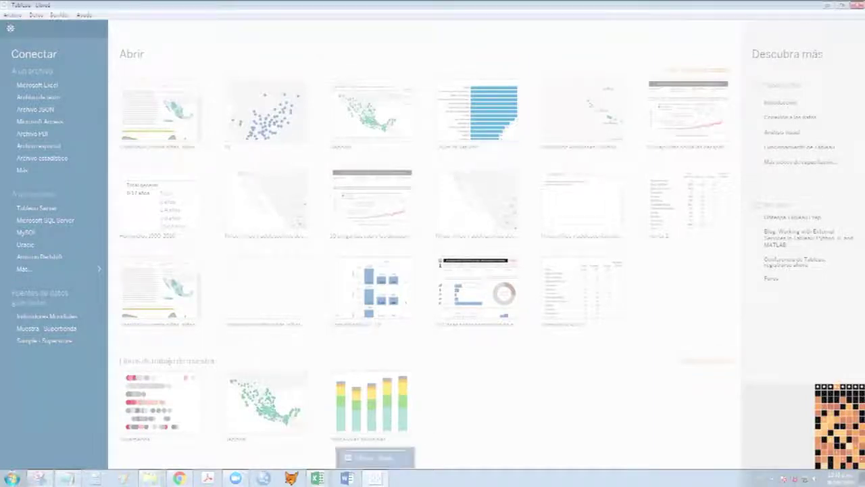
{"action": "right_click", "coordinate": [317, 478]}
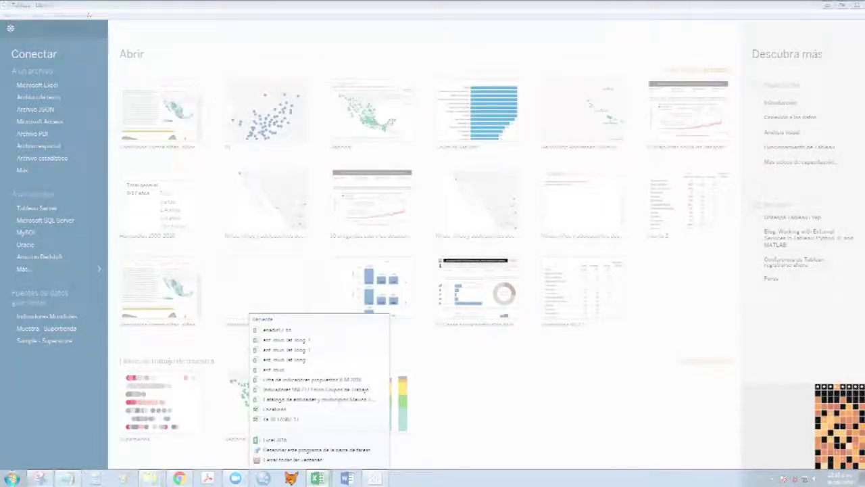
{"action": "left_click", "coordinate": [315, 441]}
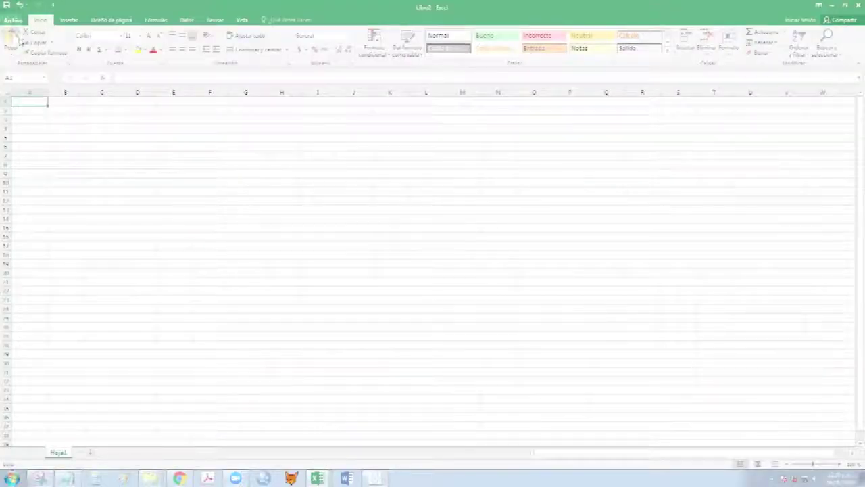
Open the exported Nac_edad file from the Seguimiento Taller folder, accepting that its format and extension differ.
{"action": "left_click", "coordinate": [14, 20]}
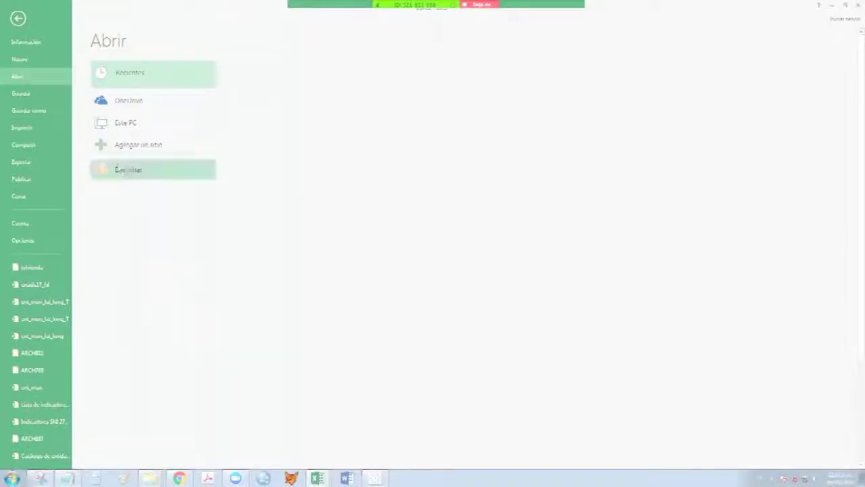
{"action": "left_click", "coordinate": [129, 169]}
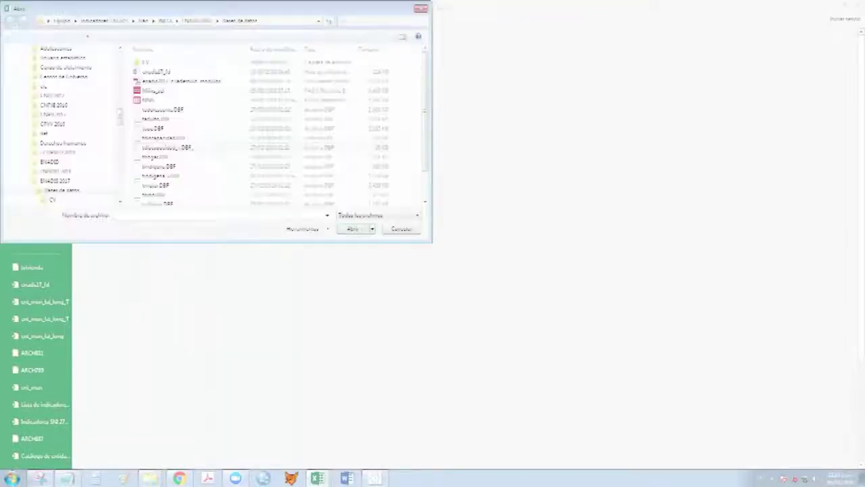
{"action": "left_click", "coordinate": [143, 21]}
{"action": "scroll", "coordinate": [189, 155], "scroll_direction": "down", "scroll_amount": 7}
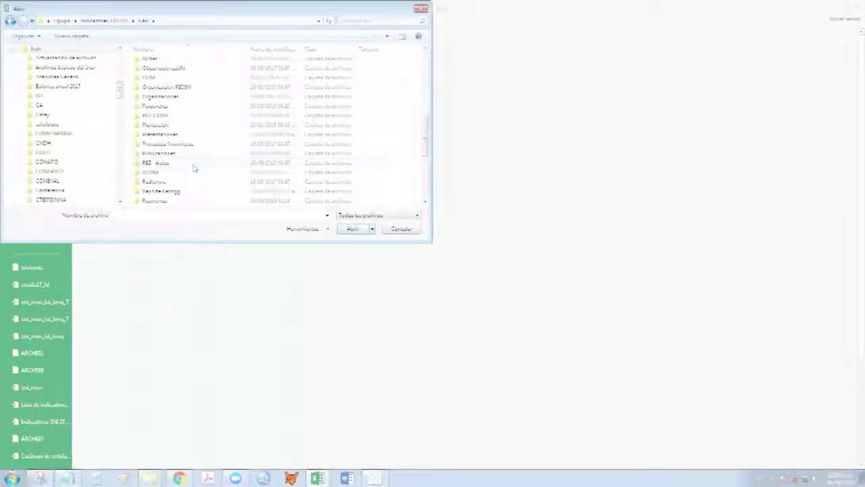
{"action": "scroll", "coordinate": [194, 168], "scroll_direction": "down", "scroll_amount": 3}
{"action": "double_click", "coordinate": [193, 182]}
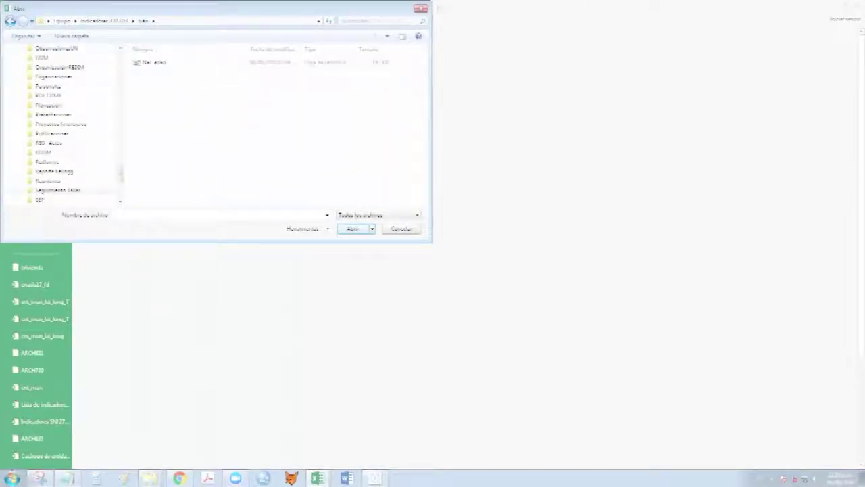
{"action": "left_click", "coordinate": [353, 229]}
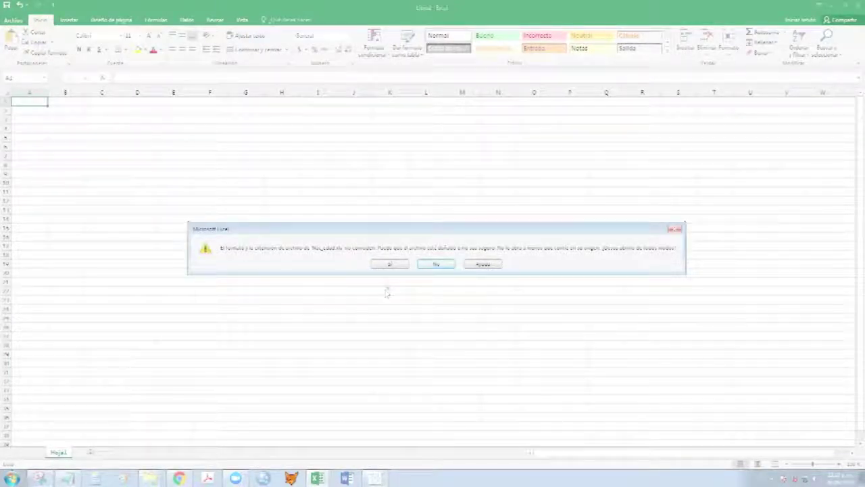
{"action": "left_click", "coordinate": [394, 265]}
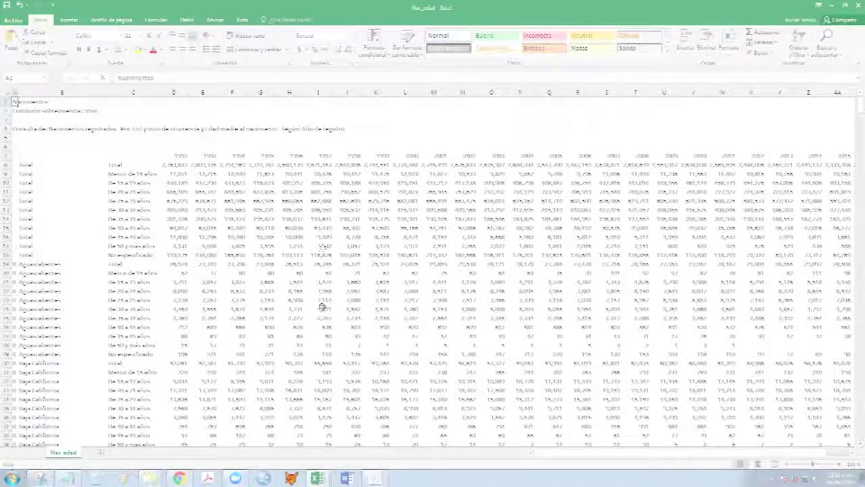
Examine the title rows, the blank rows and the year header row above the births data.
{"action": "left_click", "coordinate": [5, 153]}
{"action": "left_click_drag", "start_coordinate": [6, 154], "coordinate": [5, 147]}
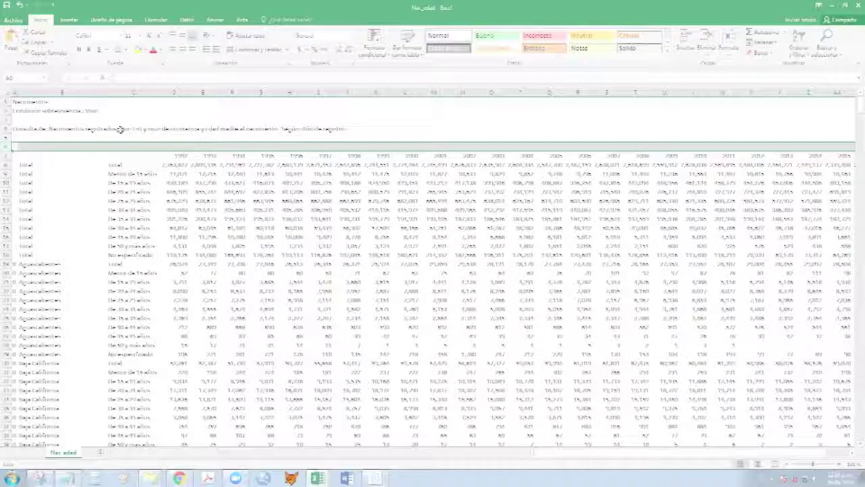
{"action": "left_click_drag", "start_coordinate": [116, 101], "coordinate": [376, 146]}
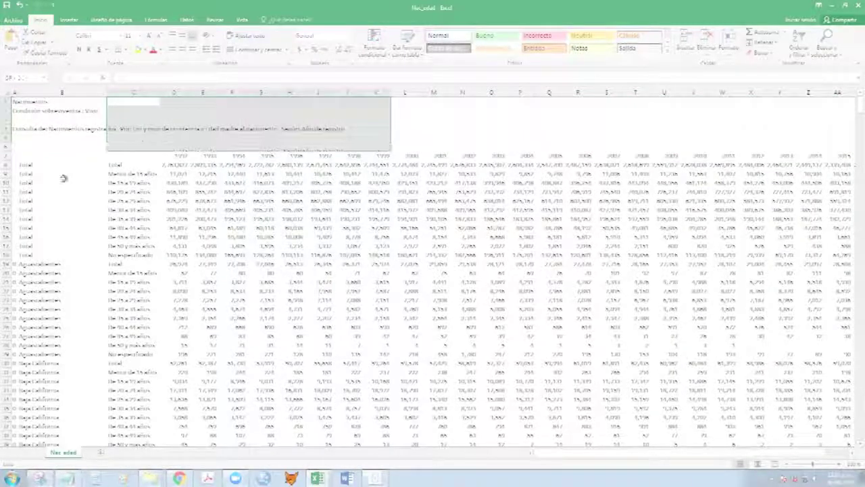
{"action": "left_click", "coordinate": [7, 156]}
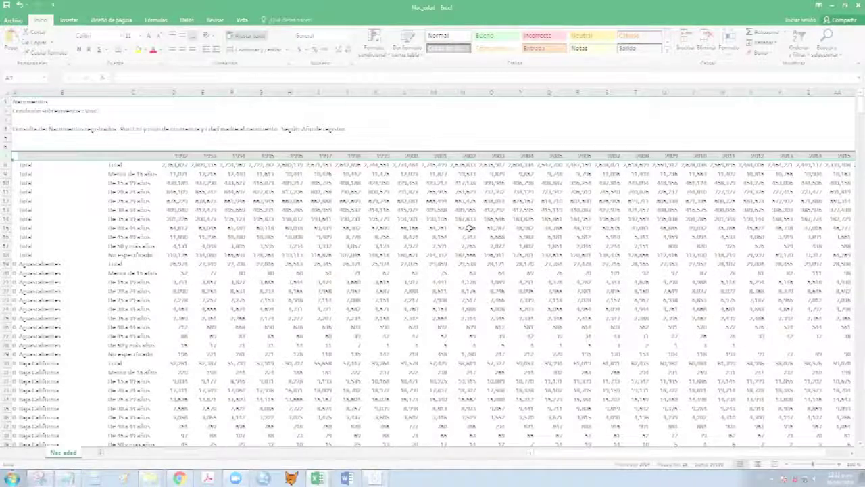
{"action": "left_click", "coordinate": [234, 210]}
{"action": "left_click", "coordinate": [6, 146]}
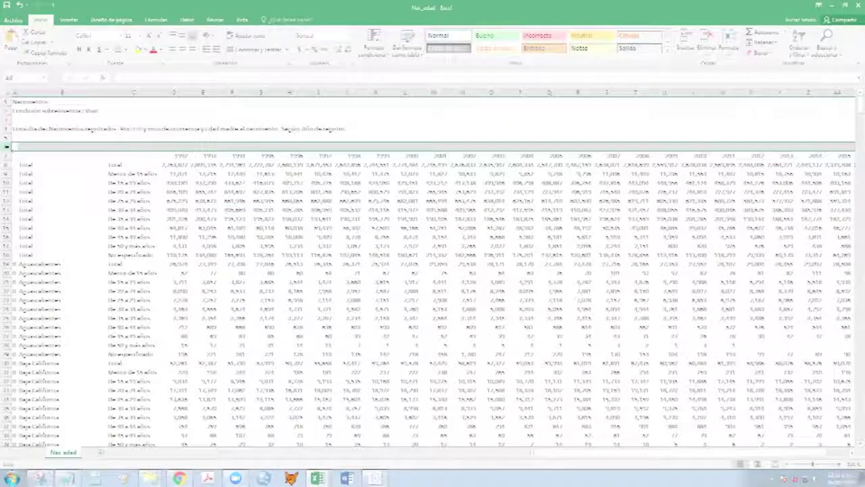
Merge and center cells D6:H6 above the years and enter the heading Año.
{"action": "left_click_drag", "start_coordinate": [172, 138], "coordinate": [277, 137]}
{"action": "left_click_drag", "start_coordinate": [185, 146], "coordinate": [278, 143]}
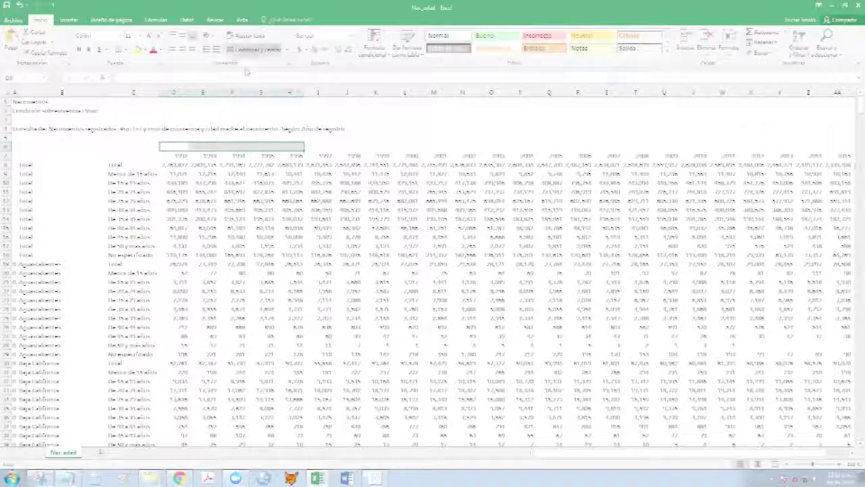
{"action": "left_click", "coordinate": [255, 49]}
{"action": "type", "text": "Año"}
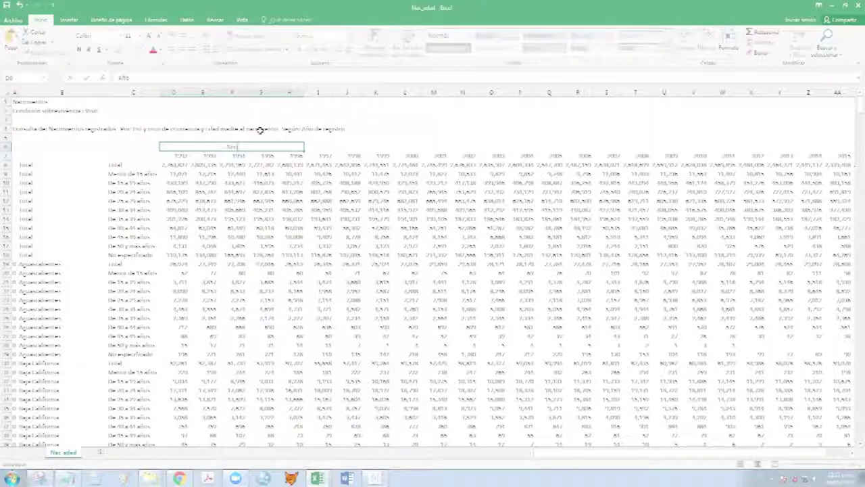
{"action": "key", "text": "Return"}
{"action": "key", "text": "Up"}
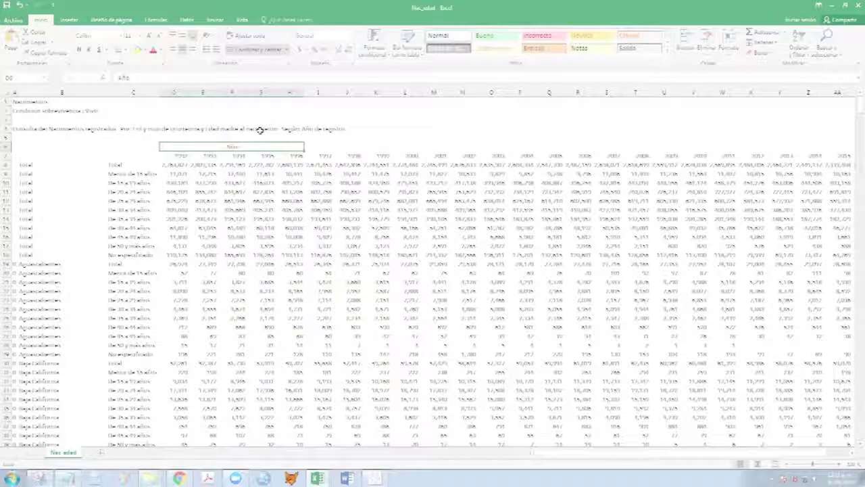
Step through the year cells beneath the merged Año heading and unmerge that heading.
{"action": "key", "text": "Down"}
{"action": "key", "text": "Right"}
{"action": "key", "text": "Right"}
{"action": "key", "text": "Right"}
{"action": "key", "text": "Right"}
{"action": "key", "text": "Right"}
{"action": "key", "text": "Right"}
{"action": "key", "text": "Left"}
{"action": "key", "text": "Left"}
{"action": "key", "text": "Left"}
{"action": "key", "text": "Up"}
{"action": "left_click", "coordinate": [252, 51]}
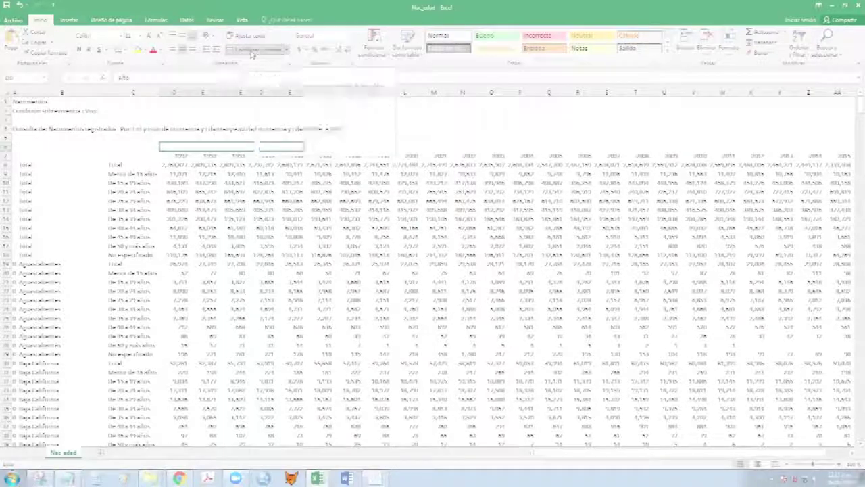
Delete rows 1 to 6 so the year header becomes the first row of the sheet.
{"action": "left_click", "coordinate": [4, 146]}
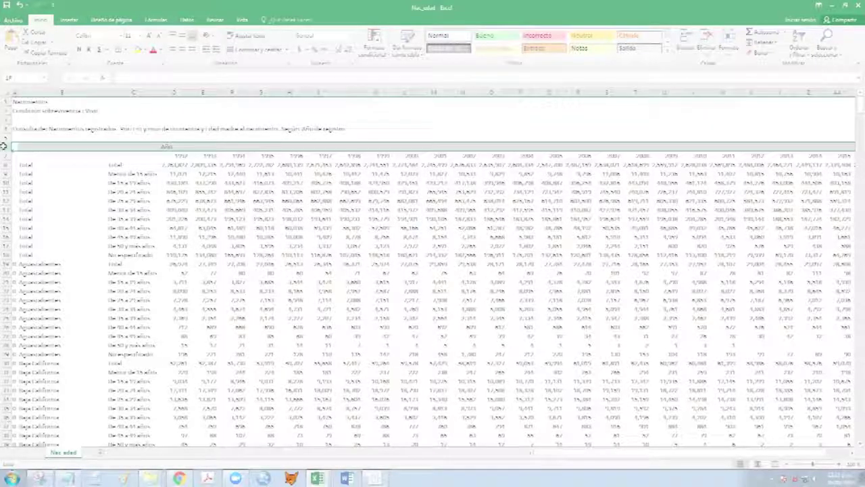
{"action": "left_click_drag", "start_coordinate": [4, 146], "coordinate": [5, 102]}
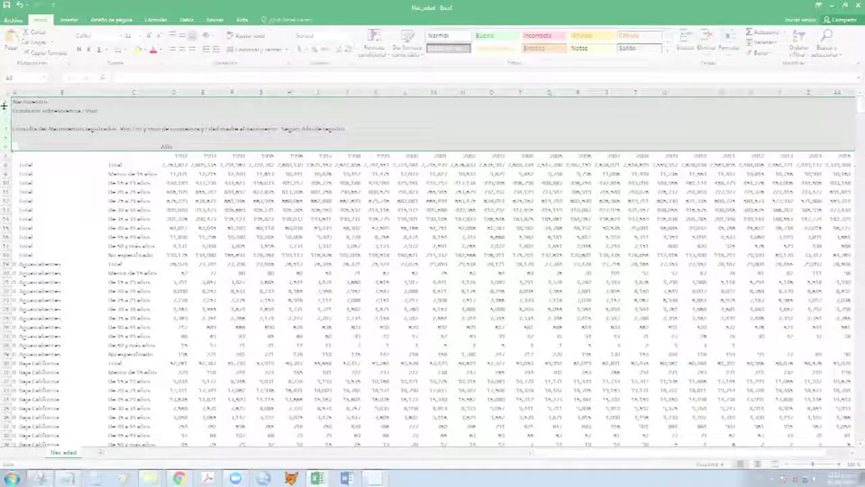
{"action": "right_click", "coordinate": [4, 106]}
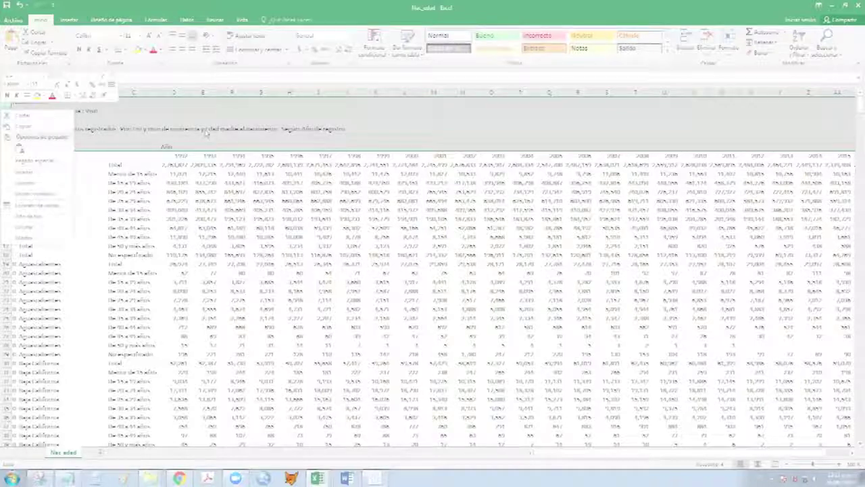
{"action": "left_click", "coordinate": [54, 185]}
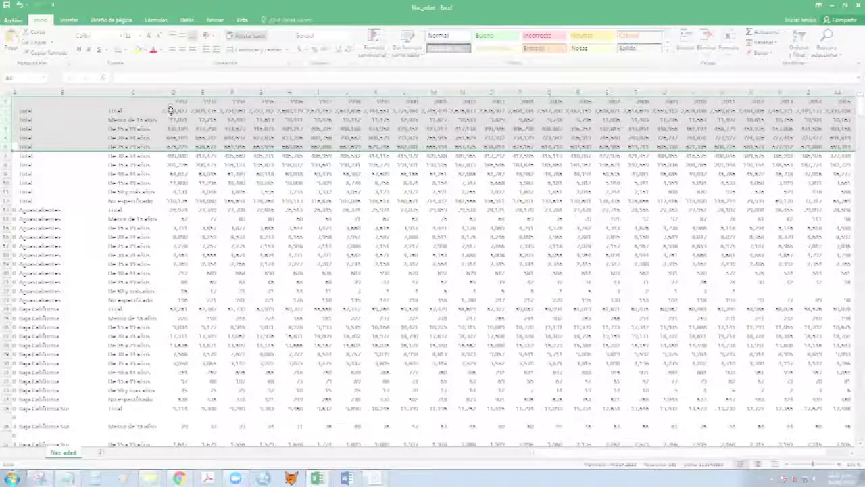
{"action": "left_click", "coordinate": [30, 102]}
Delete the source note and the blank rows around it below the last Extranjero record.
{"action": "scroll", "coordinate": [74, 228], "scroll_direction": "down", "scroll_amount": 8}
{"action": "left_click", "coordinate": [59, 229]}
{"action": "key", "text": "ctrl+Down"}
{"action": "key", "text": "Down"}
{"action": "key", "text": "Down"}
{"action": "key", "text": "Down"}
{"action": "key", "text": "Down"}
{"action": "key", "text": "Down"}
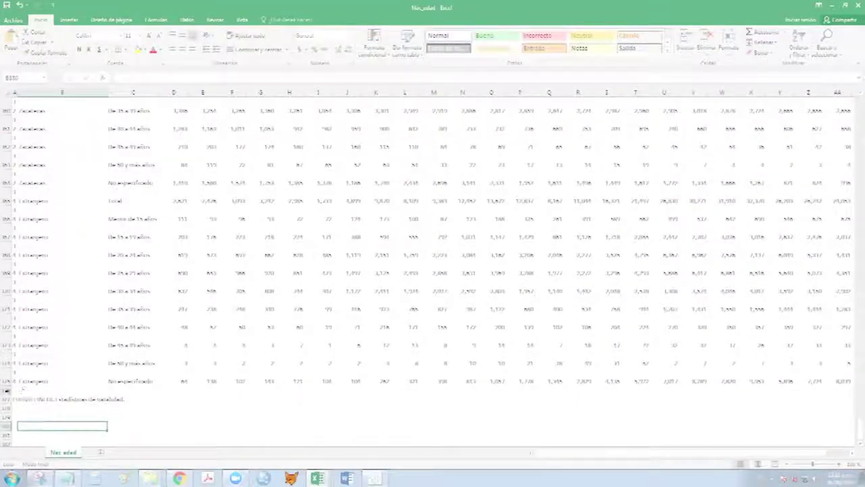
{"action": "left_click", "coordinate": [7, 398]}
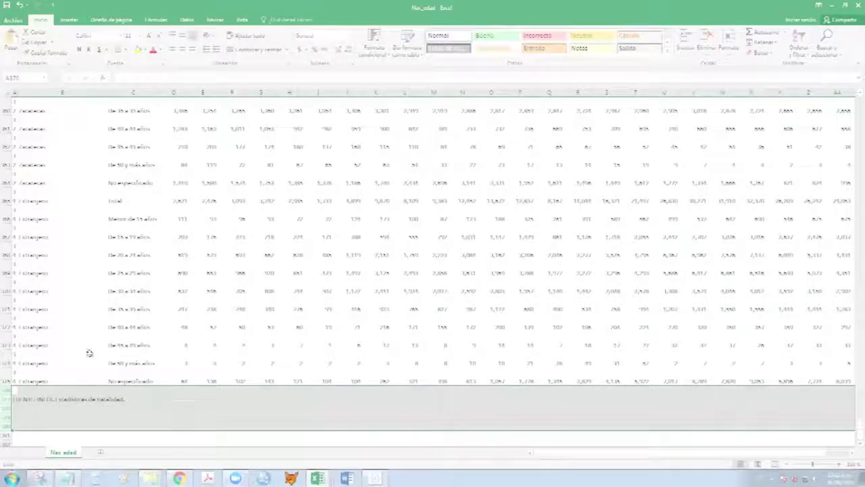
{"action": "right_click", "coordinate": [12, 412]}
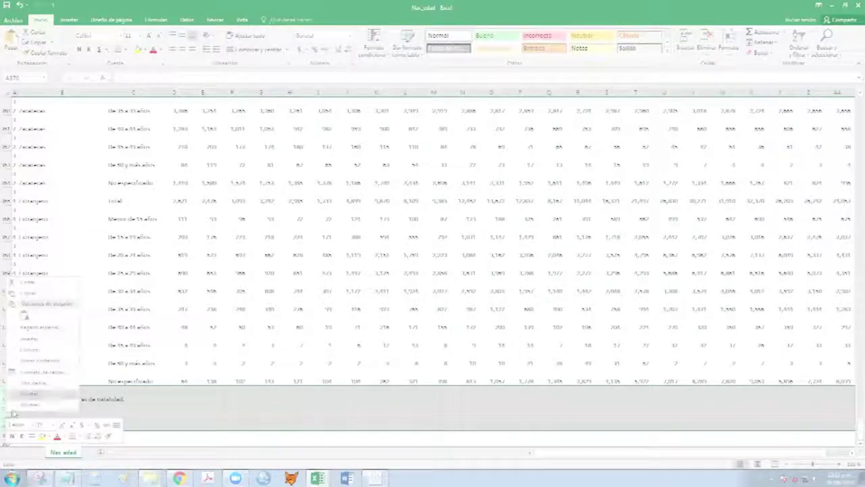
{"action": "left_click", "coordinate": [34, 348]}
{"action": "scroll", "coordinate": [118, 407], "scroll_direction": "up", "scroll_amount": 6}
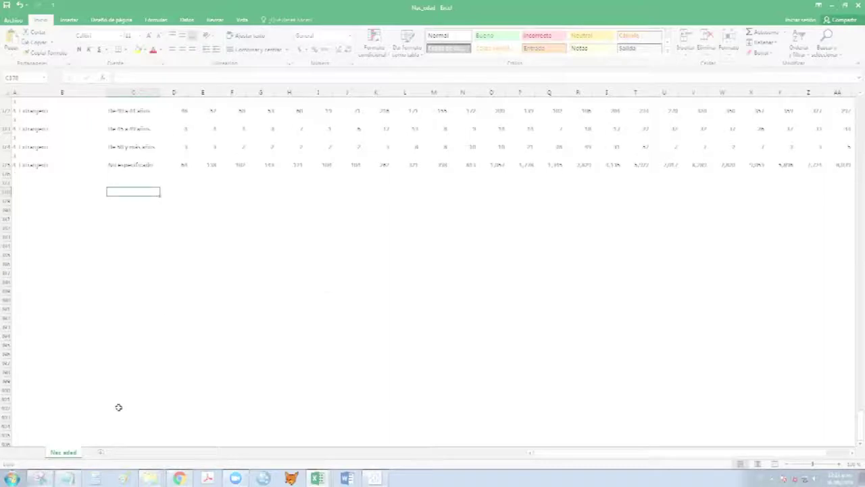
{"action": "scroll", "coordinate": [122, 404], "scroll_direction": "down", "scroll_amount": 4}
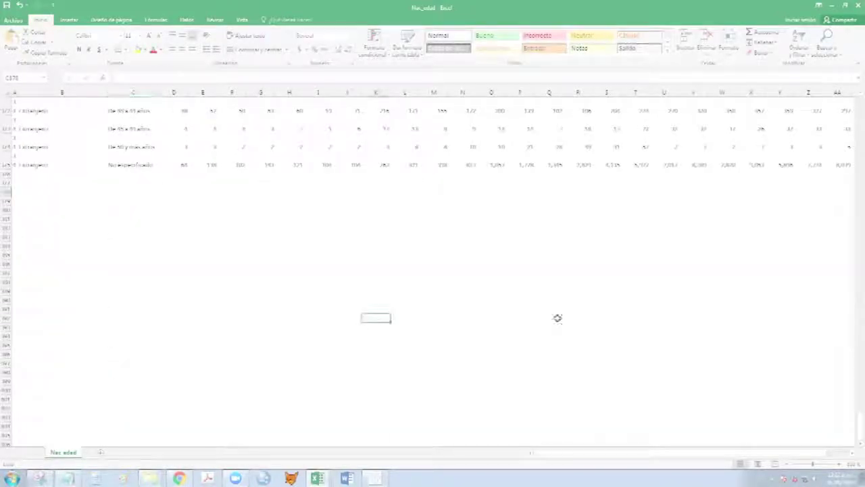
{"action": "left_click_drag", "start_coordinate": [332, 283], "coordinate": [378, 358]}
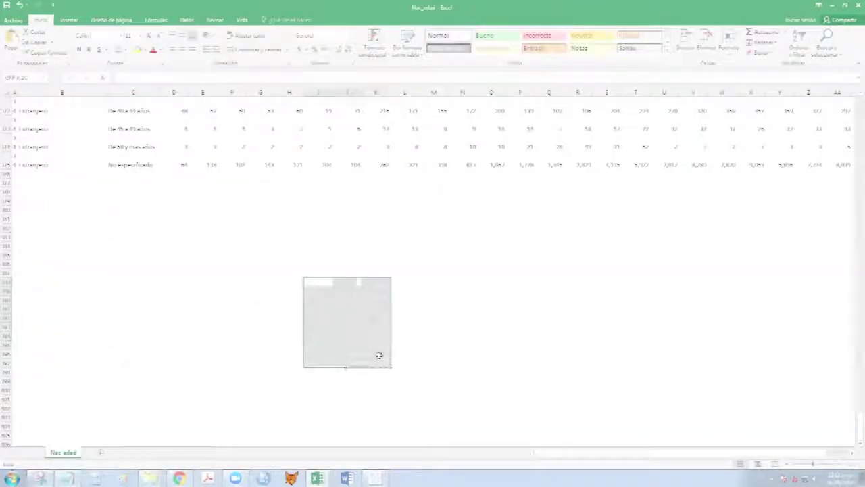
{"action": "left_click_drag", "start_coordinate": [419, 189], "coordinate": [380, 253]}
{"action": "left_click_drag", "start_coordinate": [352, 304], "coordinate": [314, 346]}
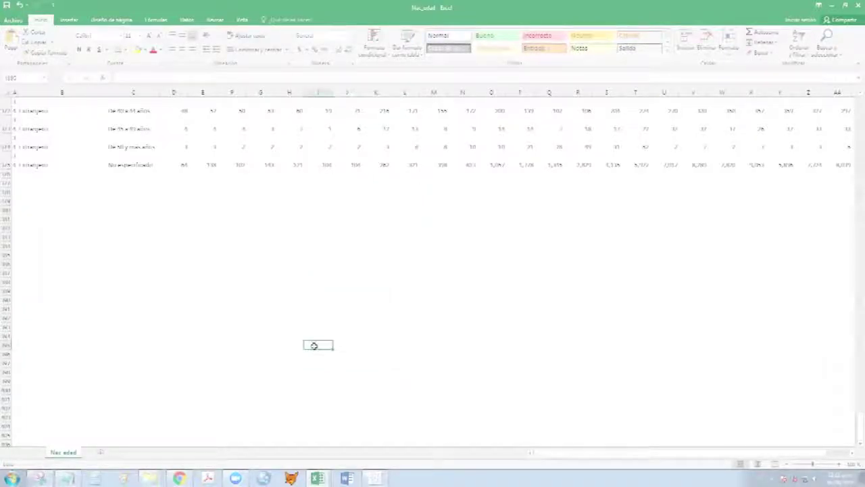
Fit column A to its contents and enter the heading Cve in cell A1.
{"action": "key", "text": "ctrl+Home"}
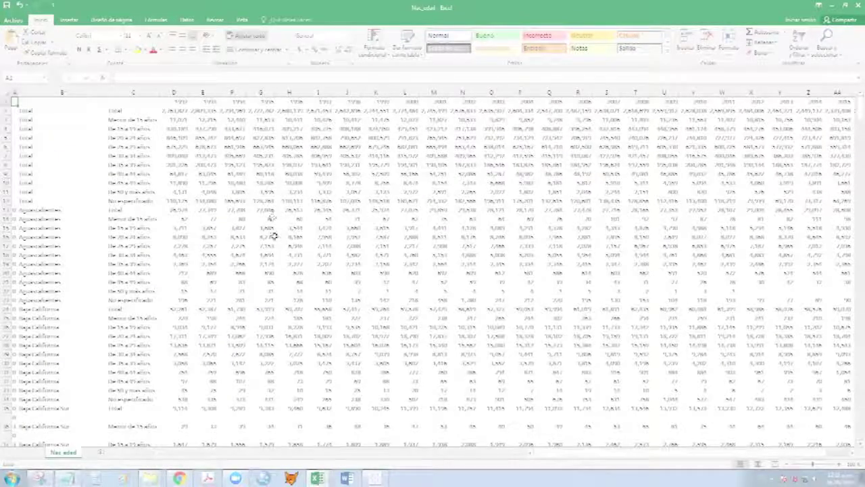
{"action": "double_click", "coordinate": [27, 93]}
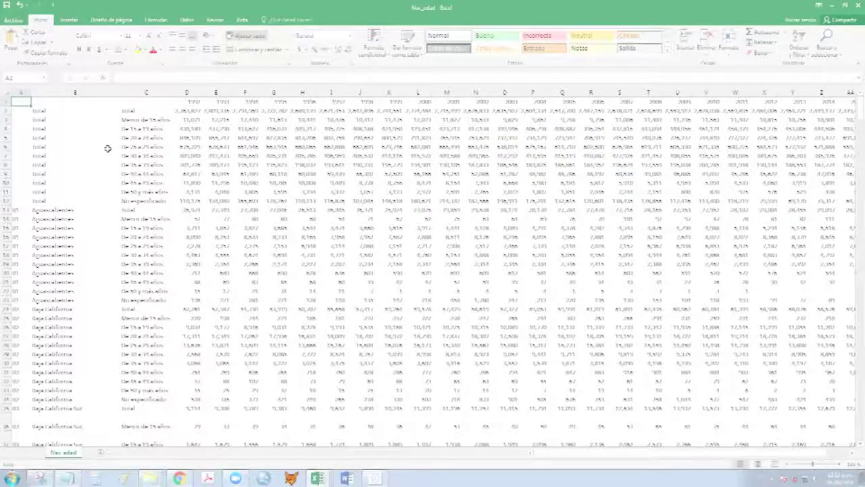
{"action": "type", "text": "Cve"}
{"action": "key", "text": "Return"}
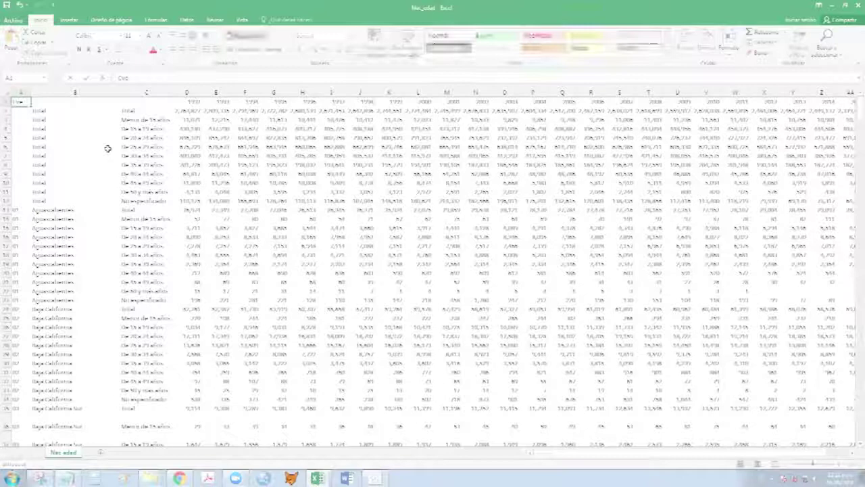
Enter the code 0 in A2 and copy it through A12 for all the national Total rows.
{"action": "type", "text": "0"}
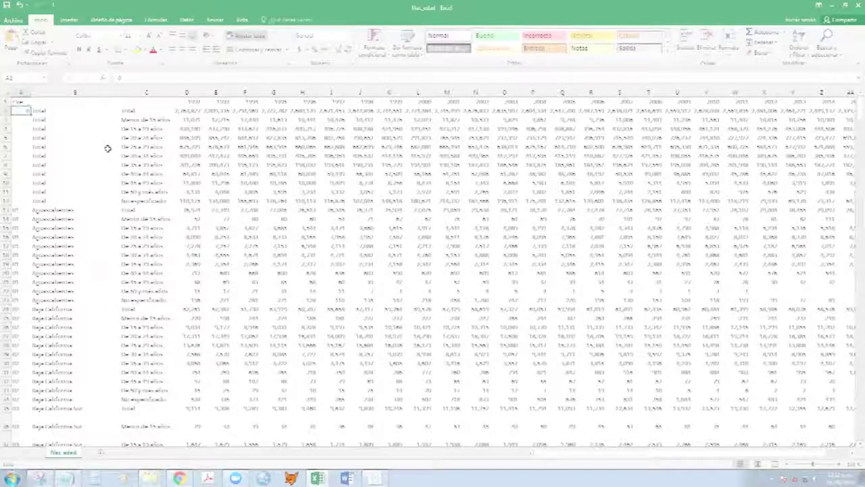
{"action": "key", "text": "ctrl+c"}
{"action": "key", "text": "shift+Down"}
{"action": "key", "text": "shift+Down"}
{"action": "key", "text": "shift+Down"}
{"action": "key", "text": "shift+Down"}
{"action": "key", "text": "shift+Down"}
{"action": "key", "text": "shift+Down"}
{"action": "key", "text": "shift+Down"}
{"action": "key", "text": "shift+Down"}
{"action": "key", "text": "shift+Down"}
{"action": "key", "text": "shift+Down"}
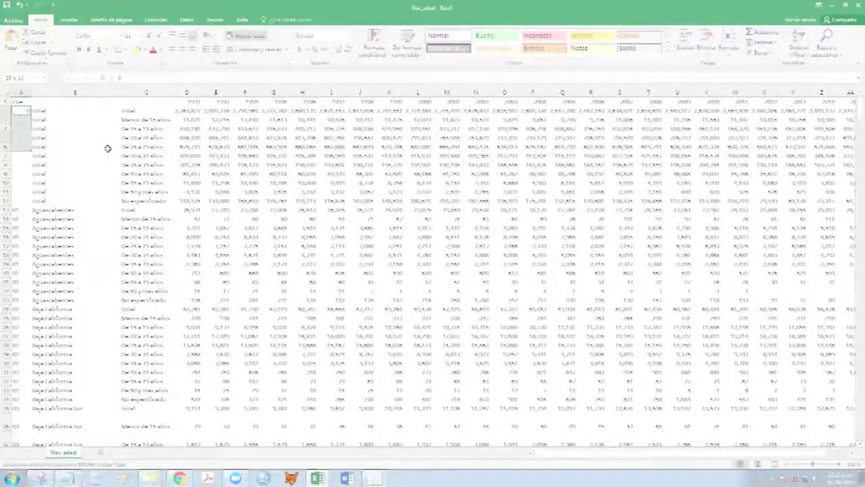
{"action": "key", "text": "Return"}
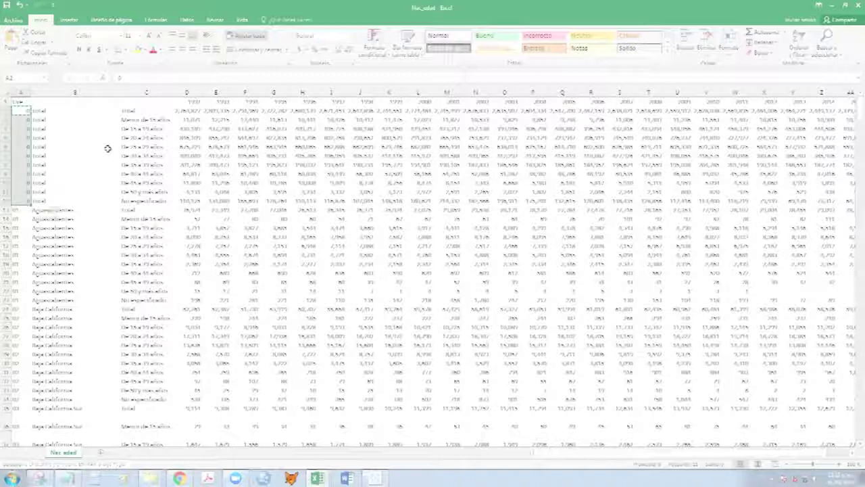
Enter the heading Estado in cell B1.
{"action": "key", "text": "Up"}
{"action": "key", "text": "Right"}
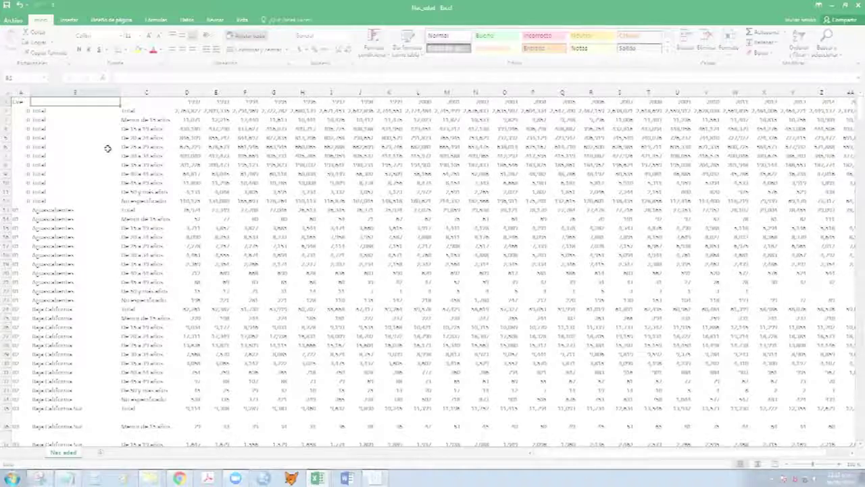
{"action": "type", "text": "E"}
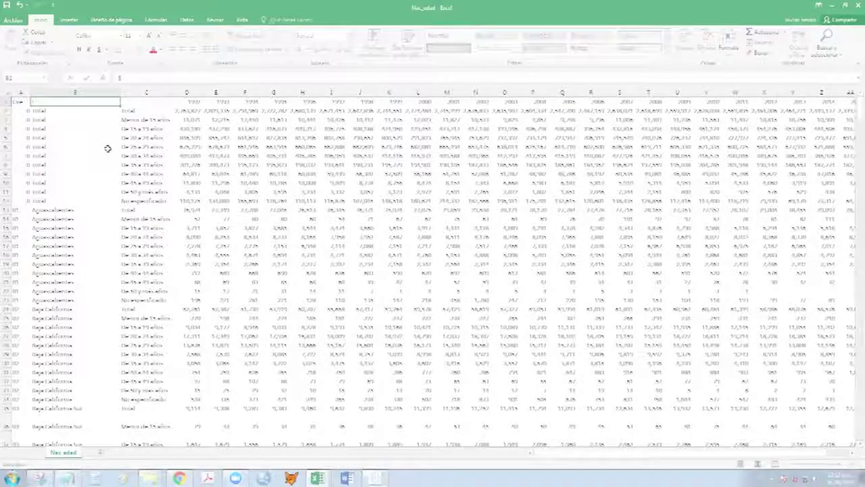
{"action": "type", "text": "stado"}
{"action": "key", "text": "Right"}
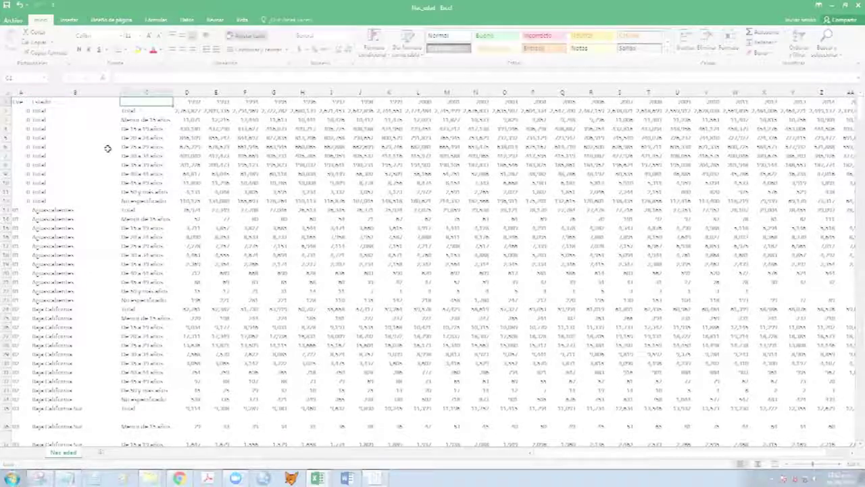
Switch to the INEGI birth query in Chrome and expand the national Total into states and Aguascalientes into its municipalities.
{"action": "key", "text": "alt+Tab"}
{"action": "key", "text": "Tab"}
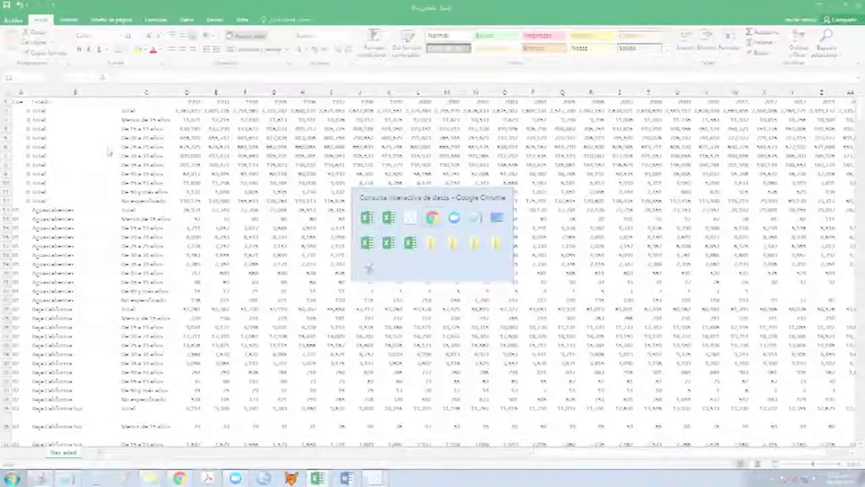
{"action": "scroll", "coordinate": [120, 193], "scroll_direction": "up", "scroll_amount": 5}
{"action": "scroll", "coordinate": [110, 203], "scroll_direction": "down", "scroll_amount": 5}
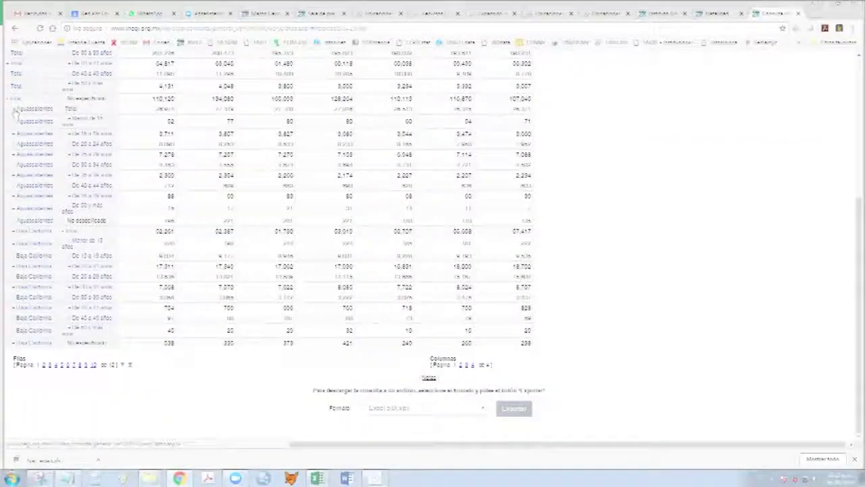
{"action": "scroll", "coordinate": [14, 111], "scroll_direction": "up", "scroll_amount": 3}
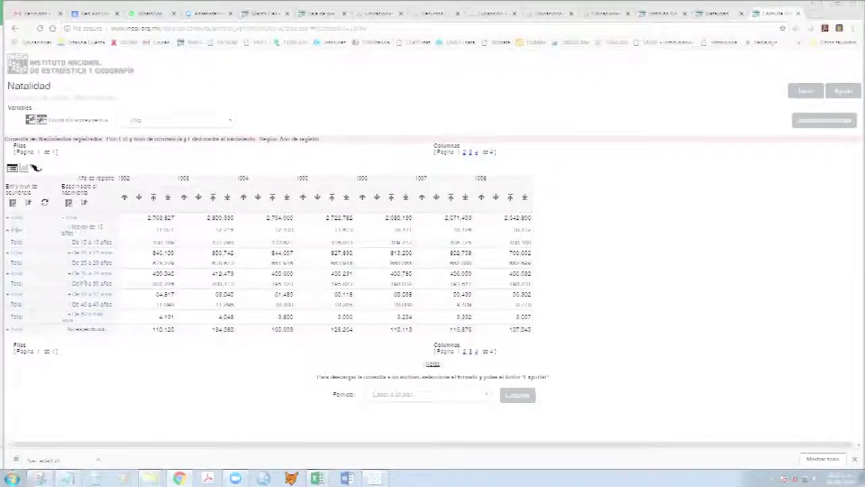
{"action": "left_click", "coordinate": [10, 218]}
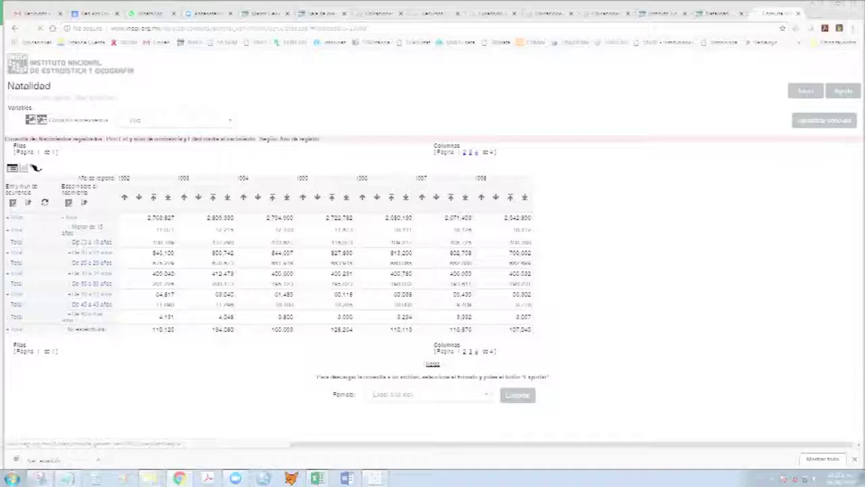
{"action": "scroll", "coordinate": [35, 168], "scroll_direction": "down", "scroll_amount": 3}
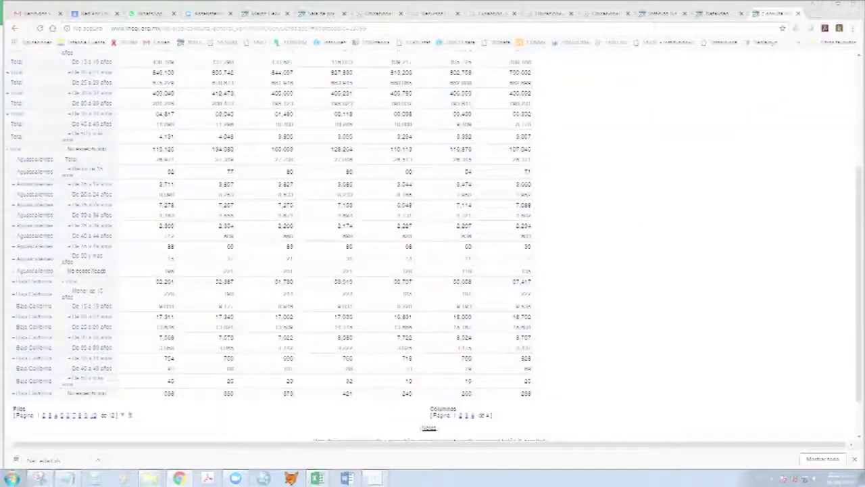
{"action": "left_click", "coordinate": [15, 162]}
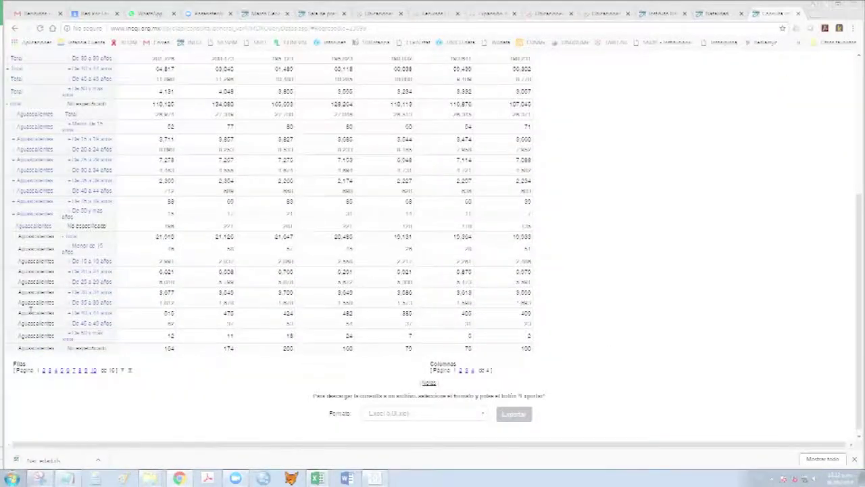
Open page 2 of the query rows and look over the births by mother's age for the Aguascalientes municipalities.
{"action": "left_click", "coordinate": [44, 366]}
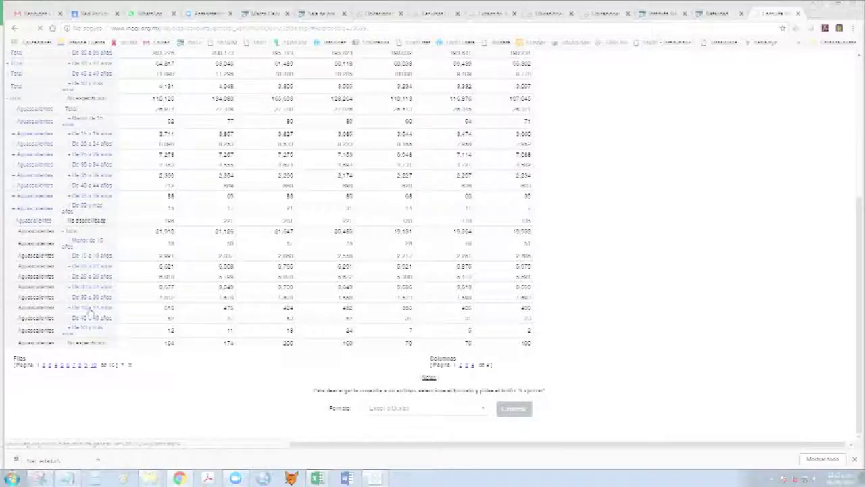
{"action": "scroll", "coordinate": [90, 310], "scroll_direction": "down", "scroll_amount": 10}
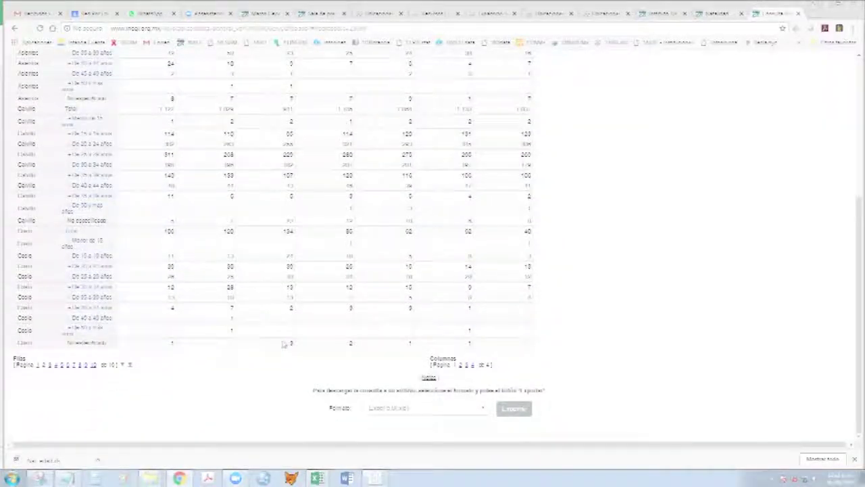
{"action": "scroll", "coordinate": [275, 346], "scroll_direction": "up", "scroll_amount": 3}
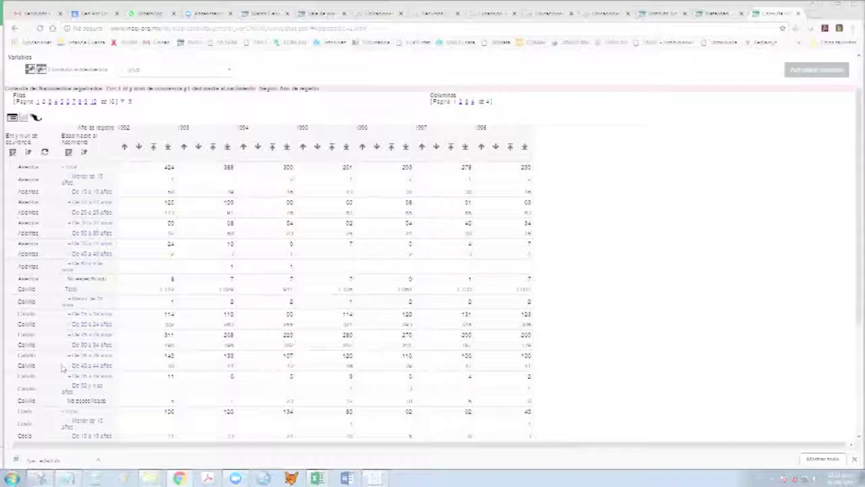
Open the Microdatos section of INEGI's Natalidad page and look through the DBF files available for download by year.
{"action": "mouse_move", "coordinate": [179, 478]}
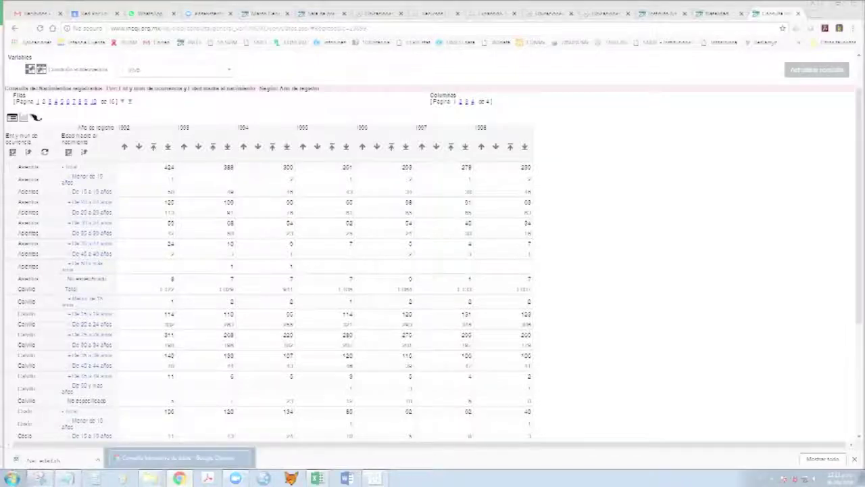
{"action": "left_click", "coordinate": [179, 478]}
{"action": "left_click", "coordinate": [179, 477]}
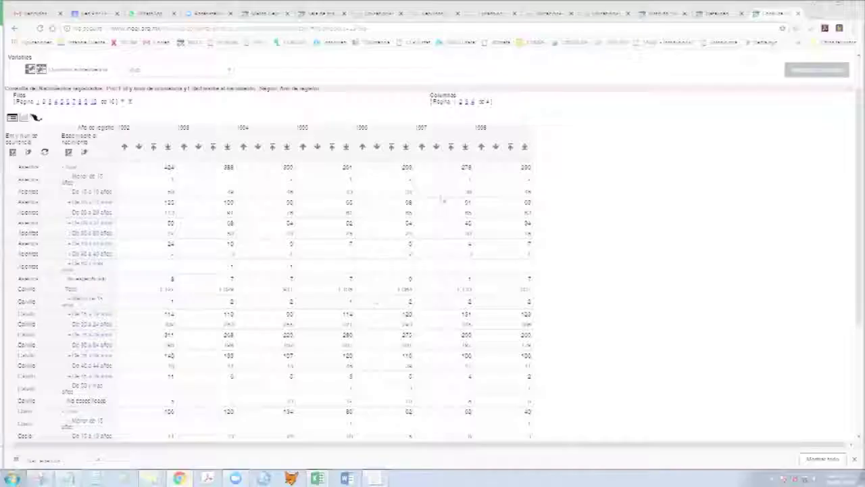
{"action": "left_click", "coordinate": [728, 17]}
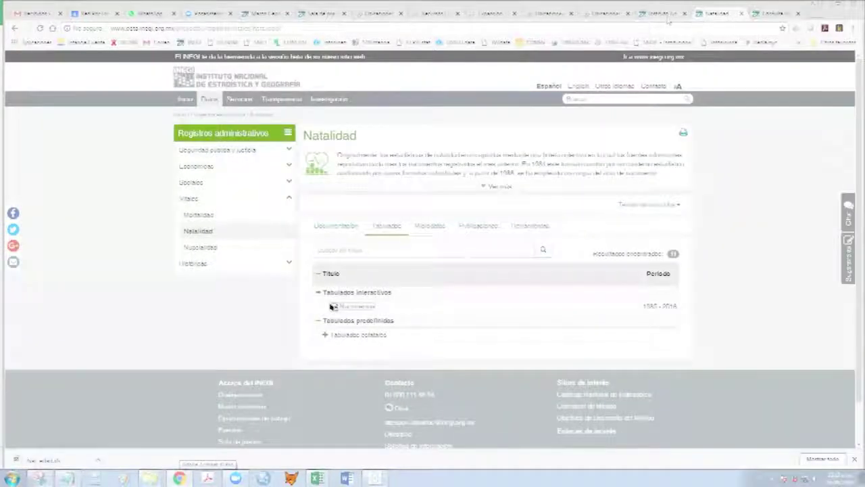
{"action": "left_click", "coordinate": [432, 228]}
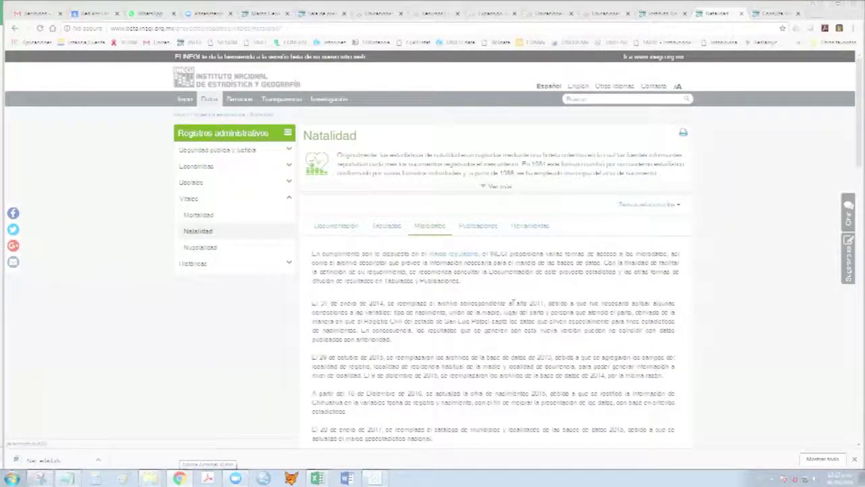
{"action": "scroll", "coordinate": [437, 230], "scroll_direction": "down", "scroll_amount": 5}
{"action": "scroll", "coordinate": [604, 267], "scroll_direction": "up", "scroll_amount": 2}
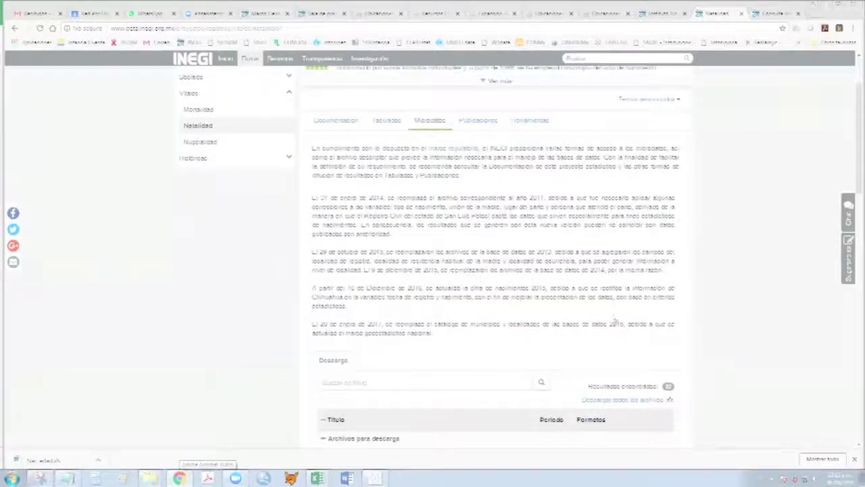
{"action": "scroll", "coordinate": [605, 267], "scroll_direction": "down", "scroll_amount": 5}
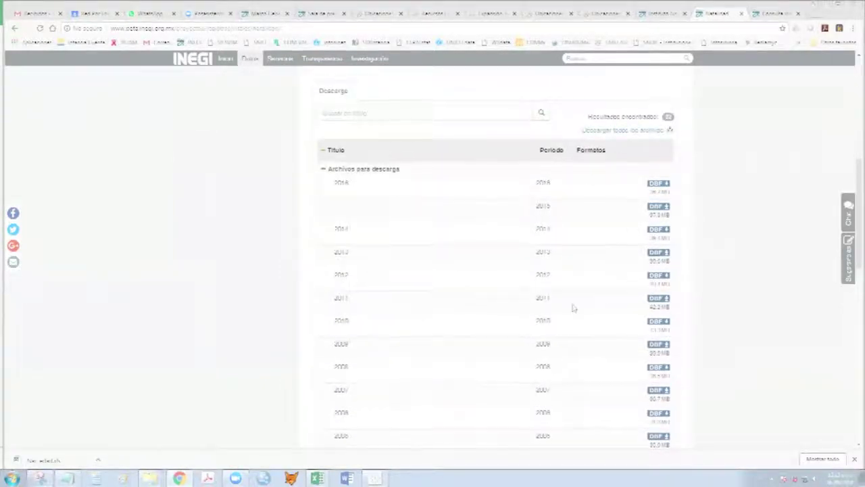
{"action": "scroll", "coordinate": [572, 305], "scroll_direction": "up", "scroll_amount": 10}
{"action": "scroll", "coordinate": [489, 300], "scroll_direction": "down", "scroll_amount": 10}
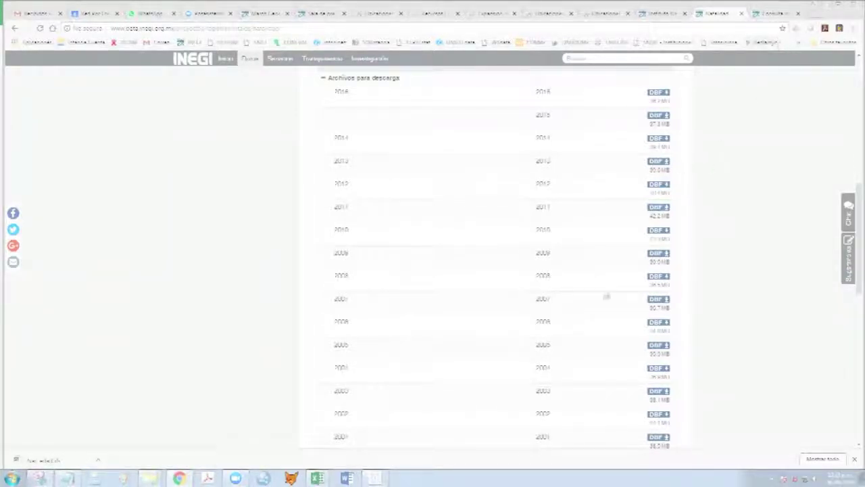
Switch back to the Nac_edad workbook in Excel and check the header cells and first records of the table.
{"action": "key", "text": "alt+Tab"}
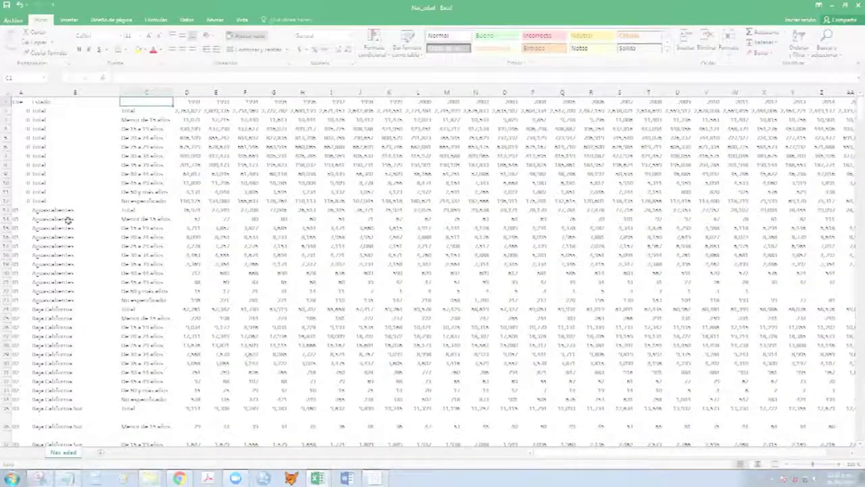
{"action": "scroll", "coordinate": [79, 289], "scroll_direction": "down", "scroll_amount": 7}
{"action": "scroll", "coordinate": [79, 289], "scroll_direction": "up", "scroll_amount": 3}
{"action": "scroll", "coordinate": [79, 289], "scroll_direction": "up", "scroll_amount": 4}
{"action": "left_click", "coordinate": [190, 327]}
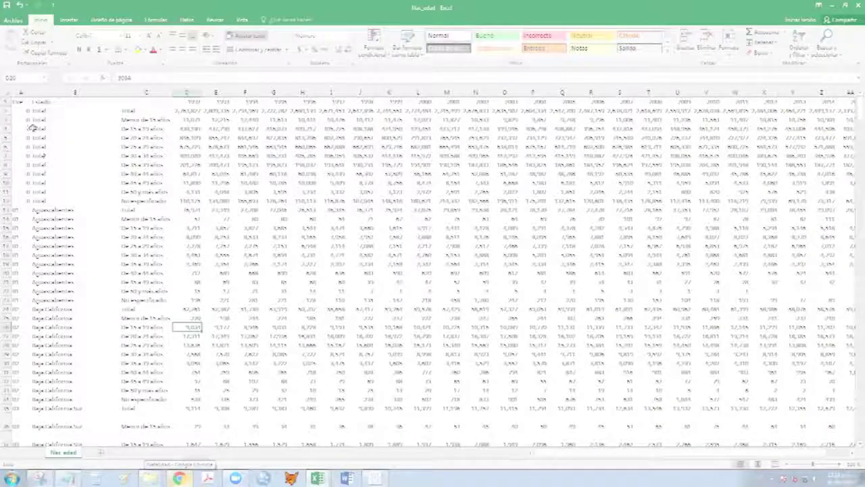
{"action": "left_click", "coordinate": [39, 101]}
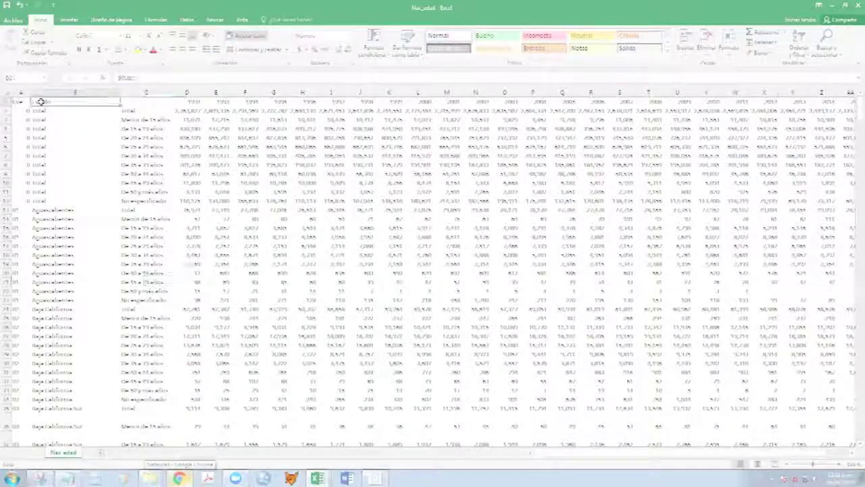
{"action": "key", "text": "Left"}
{"action": "key", "text": "Right"}
{"action": "key", "text": "Right"}
{"action": "key", "text": "Right"}
{"action": "key", "text": "Right"}
{"action": "key", "text": "Left"}
{"action": "key", "text": "Left"}
{"action": "key", "text": "Left"}
{"action": "key", "text": "Left"}
{"action": "key", "text": "Right"}
{"action": "key", "text": "Right"}
{"action": "key", "text": "Right"}
{"action": "key", "text": "Left"}
{"action": "key", "text": "Left"}
{"action": "key", "text": "Left"}
{"action": "key", "text": "Down"}
{"action": "key", "text": "Down"}
{"action": "key", "text": "Up"}
{"action": "key", "text": "Up"}
{"action": "key", "text": "Right"}
{"action": "key", "text": "Down"}
{"action": "key", "text": "Down"}
{"action": "key", "text": "Up"}
{"action": "key", "text": "Up"}
{"action": "key", "text": "Left"}
{"action": "key", "text": "Right"}
{"action": "key", "text": "Right"}
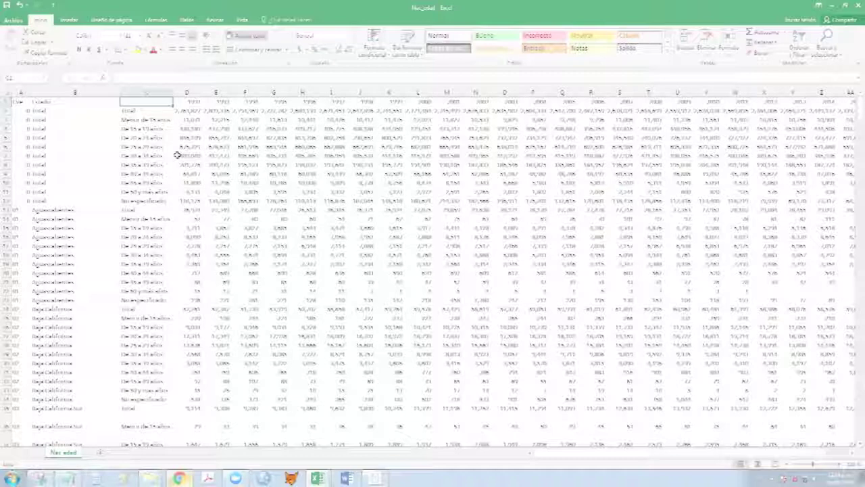
Enter the heading Grupos de edad in cell C1 and look over the completed header row.
{"action": "type", "text": "Grupo de edad"}
{"action": "key", "text": "Return"}
{"action": "key", "text": "Right"}
{"action": "key", "text": "Right"}
{"action": "key", "text": "Right"}
{"action": "key", "text": "Right"}
{"action": "key", "text": "Right"}
{"action": "key", "text": "Right"}
{"action": "key", "text": "Right"}
{"action": "key", "text": "Right"}
{"action": "key", "text": "Left"}
{"action": "key", "text": "Left"}
{"action": "key", "text": "Left"}
{"action": "key", "text": "ctrl+Left"}
{"action": "key", "text": "Left"}
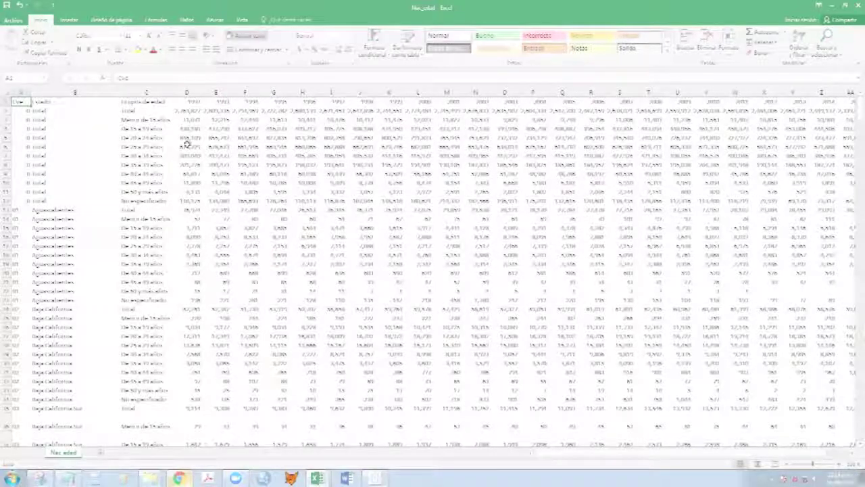
Save the table as an Excel workbook named BD_Nacimientos in the Seguimiento Taller folder.
{"action": "left_click", "coordinate": [14, 19]}
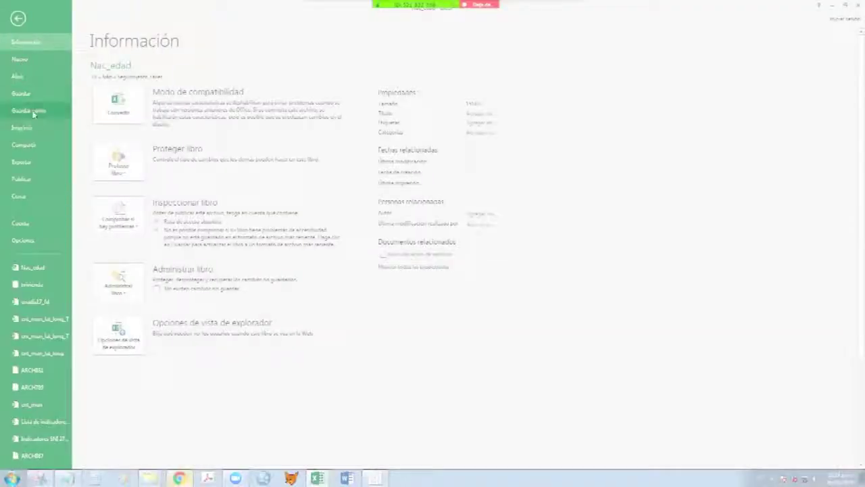
{"action": "left_click", "coordinate": [31, 113]}
{"action": "left_click", "coordinate": [265, 95]}
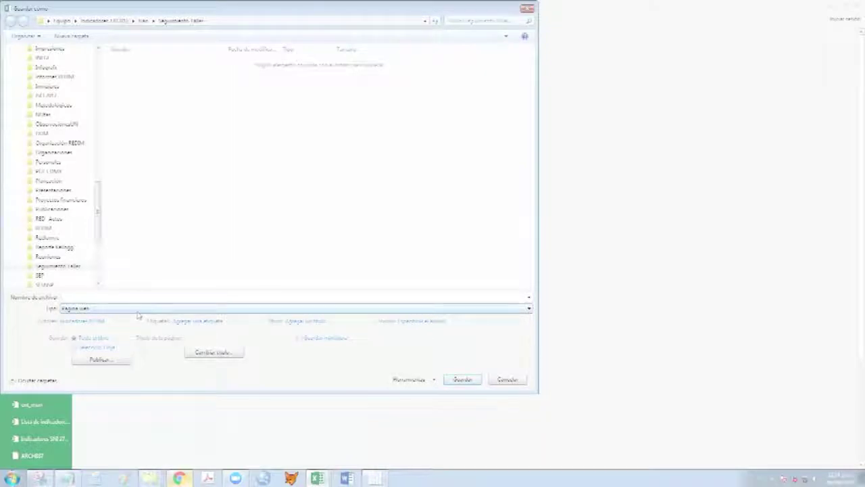
{"action": "left_click", "coordinate": [137, 309]}
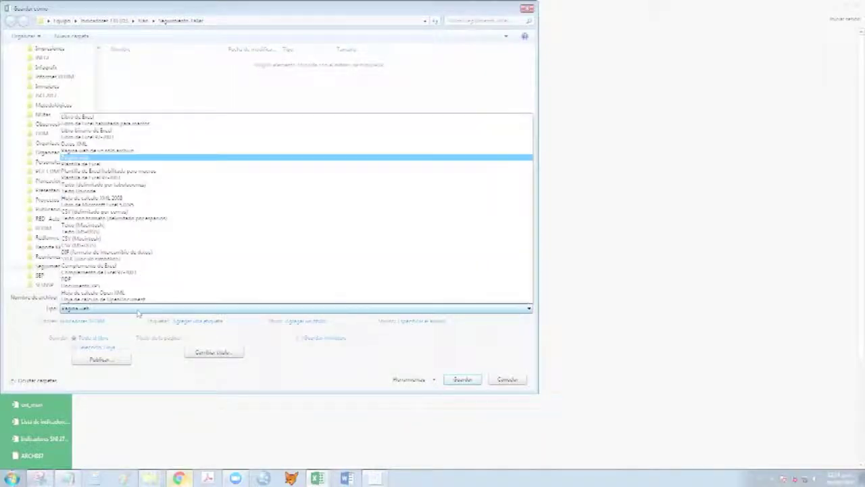
{"action": "left_click", "coordinate": [135, 117]}
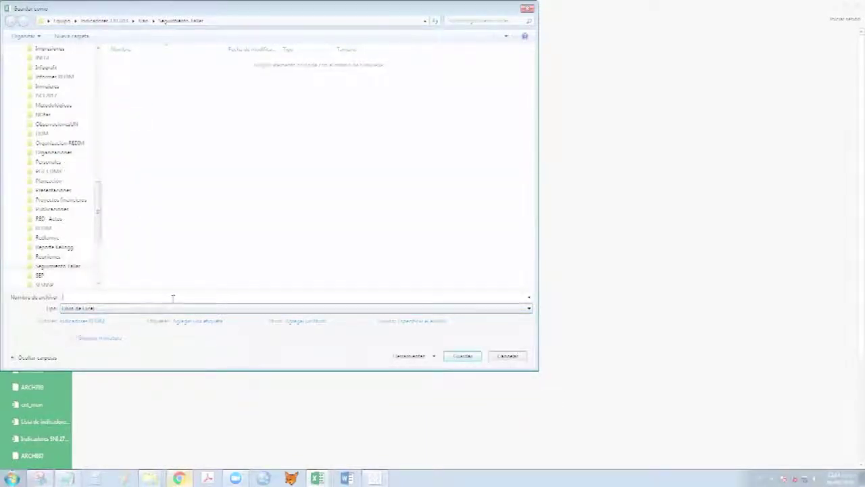
{"action": "type", "text": "N"}
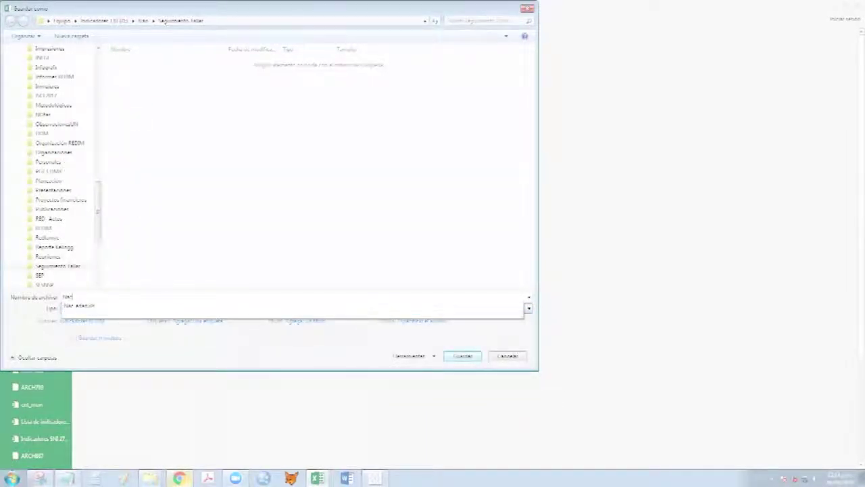
{"action": "type", "text": "e"}
{"action": "key", "text": "BackSpace"}
{"action": "key", "text": "BackSpace"}
{"action": "type", "text": "NET"}
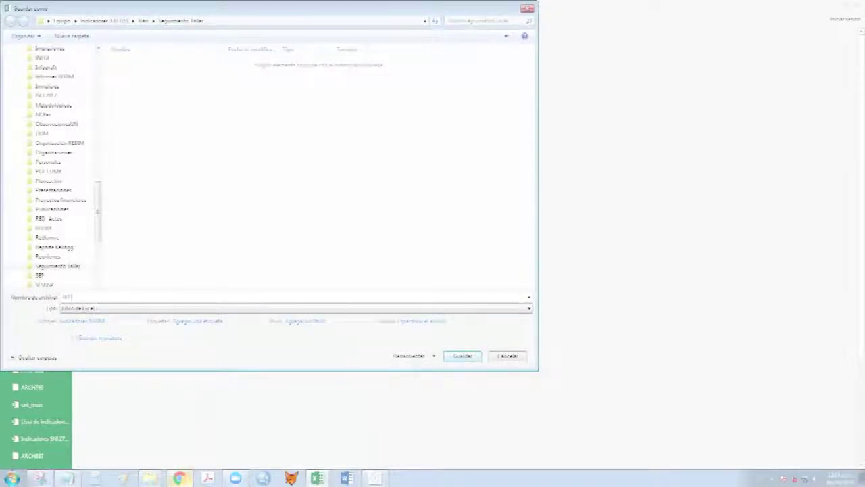
{"action": "type", "text": " Nacimientos"}
{"action": "key", "text": "Return"}
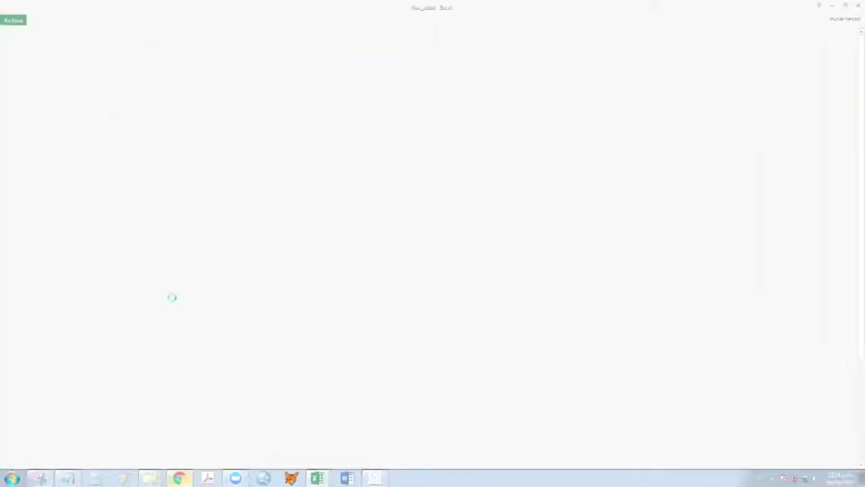
Examine the year headings across to the last columns and the birth figures below them for the first states.
{"action": "left_click", "coordinate": [250, 336]}
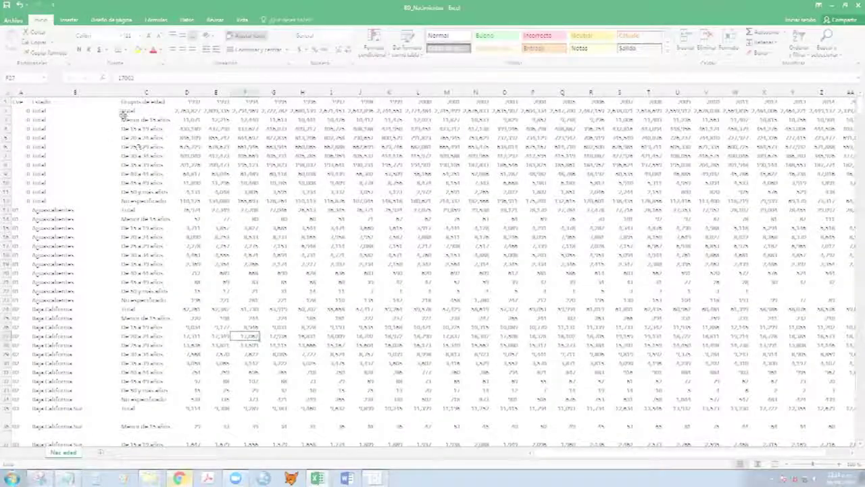
{"action": "left_click", "coordinate": [176, 112]}
{"action": "key", "text": "Up"}
{"action": "key", "text": "Right"}
{"action": "key", "text": "Right"}
{"action": "key", "text": "Right"}
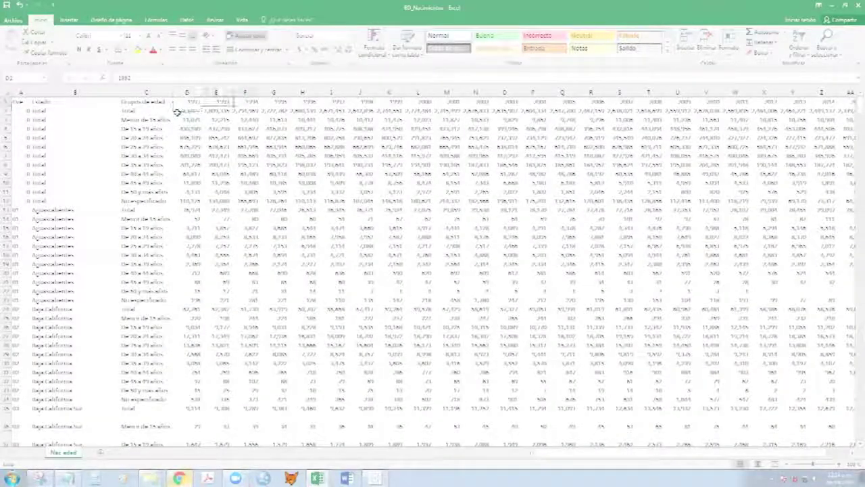
{"action": "key", "text": "Right"}
{"action": "key", "text": "Right"}
{"action": "key", "text": "Right"}
{"action": "key", "text": "Right"}
{"action": "key", "text": "Right"}
{"action": "key", "text": "Right"}
{"action": "key", "text": "Right"}
{"action": "key", "text": "Right"}
{"action": "key", "text": "Right"}
{"action": "key", "text": "Right"}
{"action": "key", "text": "Right"}
{"action": "key", "text": "Right"}
{"action": "key", "text": "Right"}
{"action": "key", "text": "Right"}
{"action": "key", "text": "Right"}
{"action": "key", "text": "Right"}
{"action": "key", "text": "Right"}
{"action": "key", "text": "Right"}
{"action": "key", "text": "Right"}
{"action": "key", "text": "Right"}
{"action": "key", "text": "Down"}
{"action": "key", "text": "Down"}
{"action": "key", "text": "Down"}
{"action": "key", "text": "Down"}
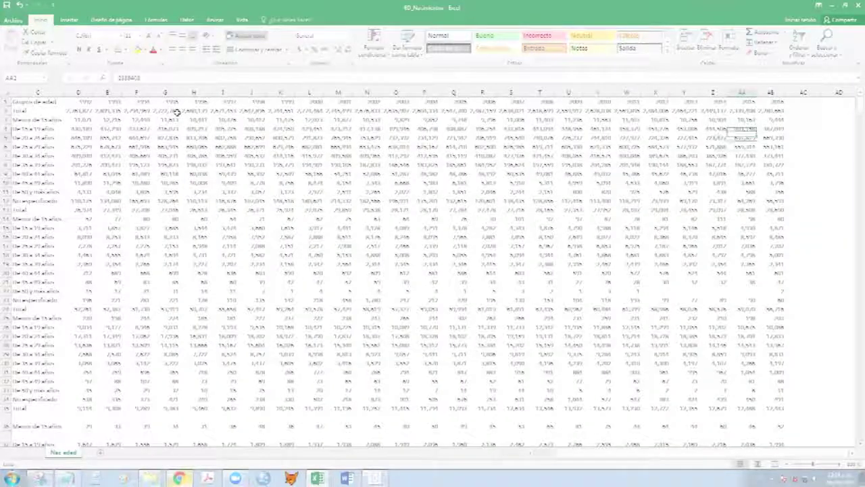
{"action": "key", "text": "Down"}
{"action": "key", "text": "Down"}
{"action": "key", "text": "Down"}
{"action": "key", "text": "Down"}
{"action": "key", "text": "Down"}
{"action": "key", "text": "Down"}
{"action": "key", "text": "Down"}
{"action": "key", "text": "Down"}
{"action": "key", "text": "Down"}
{"action": "key", "text": "Down"}
{"action": "key", "text": "Down"}
{"action": "key", "text": "Down"}
{"action": "key", "text": "Down"}
{"action": "key", "text": "Down"}
{"action": "key", "text": "Down"}
{"action": "key", "text": "Down"}
{"action": "key", "text": "Down"}
{"action": "key", "text": "Down"}
{"action": "key", "text": "Down"}
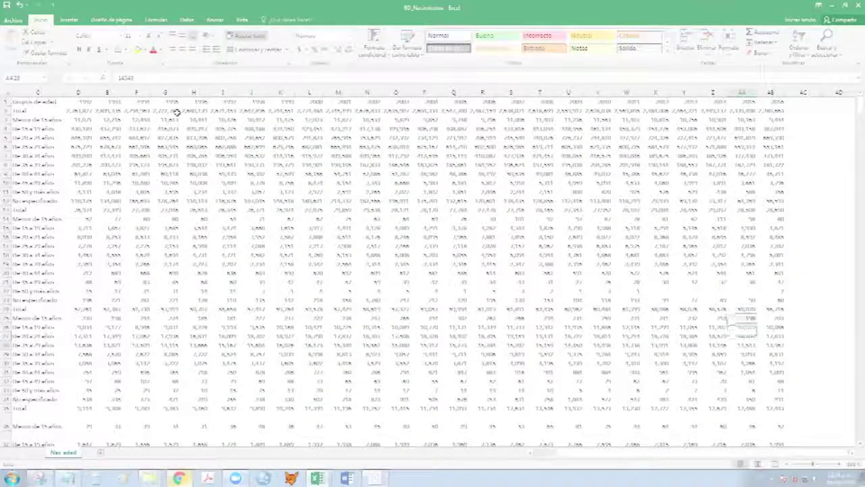
Examine the empty cells in Aguascalientes' De 50 y más años row for the years 2012 to 2015.
{"action": "key", "text": "Up"}
{"action": "key", "text": "Left"}
{"action": "key", "text": "Left"}
{"action": "key", "text": "Left"}
{"action": "key", "text": "Left"}
{"action": "key", "text": "Right"}
{"action": "key", "text": "Right"}
{"action": "key", "text": "Left"}
{"action": "key", "text": "shift+Right"}
{"action": "key", "text": "shift+Right"}
{"action": "key", "text": "shift+Right"}
{"action": "key", "text": "shift+Right"}
{"action": "key", "text": "shift+Left"}
{"action": "key", "text": "shift+Right"}
{"action": "left_click_drag", "start_coordinate": [753, 291], "coordinate": [754, 291]}
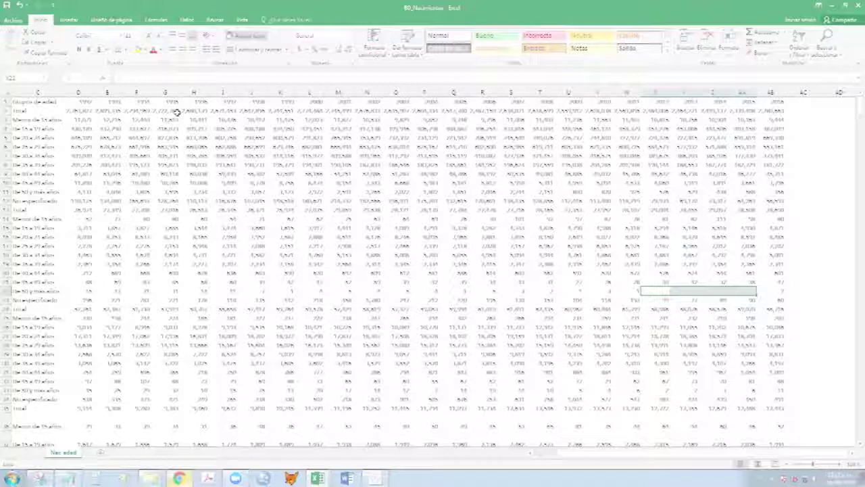
{"action": "left_click", "coordinate": [753, 291]}
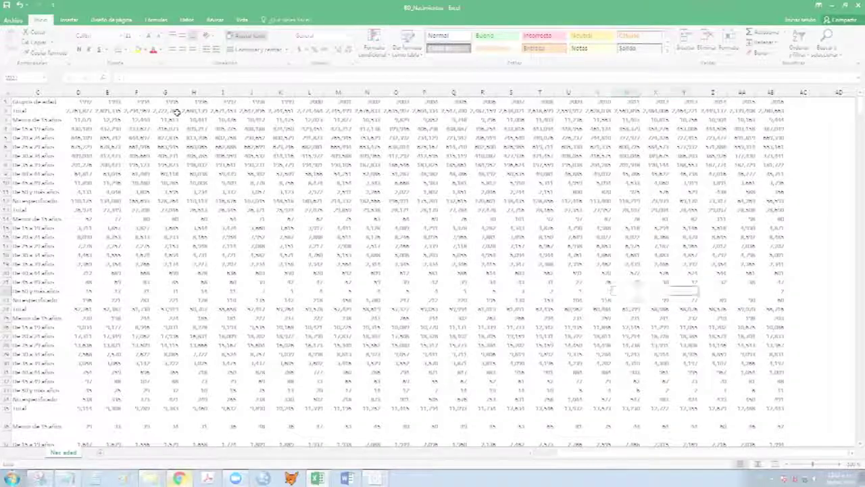
Return to the table's first columns and look over the age-group records for Baja California.
{"action": "key", "text": "Left"}
{"action": "key", "text": "Left"}
{"action": "key", "text": "Home"}
{"action": "key", "text": "Down"}
{"action": "key", "text": "Down"}
{"action": "key", "text": "Down"}
{"action": "key", "text": "Down"}
{"action": "key", "text": "Right"}
{"action": "key", "text": "Right"}
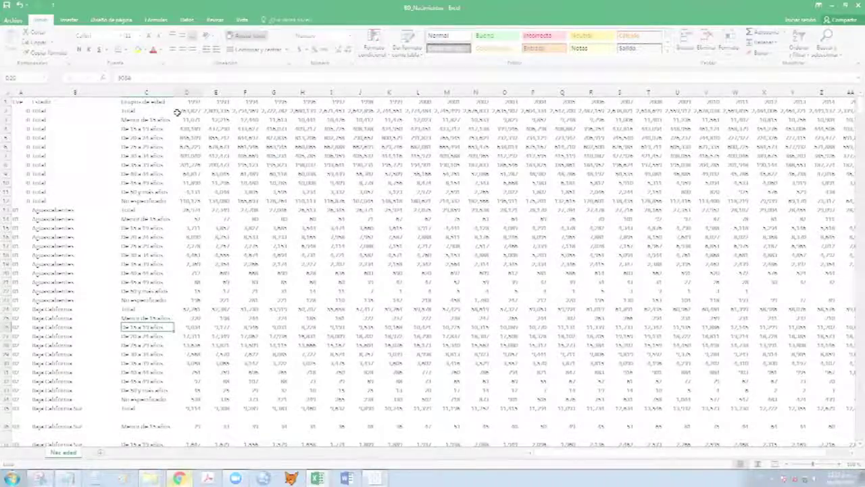
{"action": "key", "text": "Right"}
{"action": "key", "text": "ctrl+Down"}
{"action": "key", "text": "Up"}
{"action": "key", "text": "Left"}
{"action": "key", "text": "Left"}
{"action": "key", "text": "ctrl+Home"}
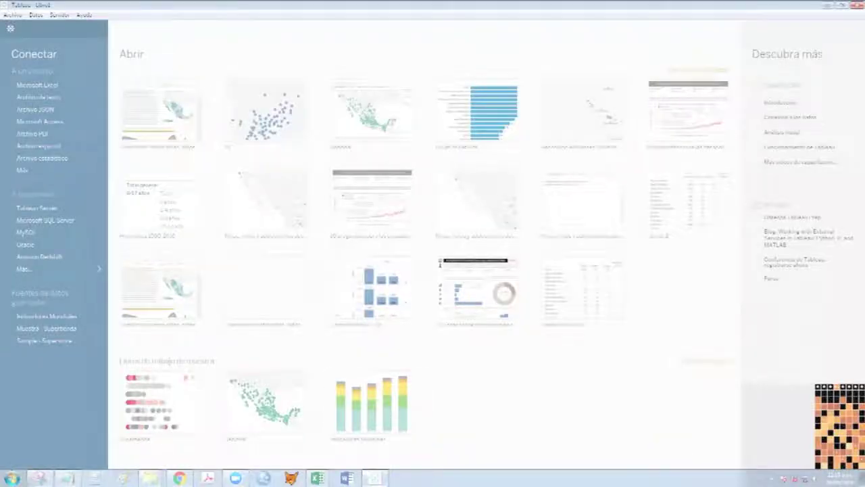
Switch to Tableau and connect to the Excel workbook BD_Nacimientos in the Seguimiento Taller folder.
{"action": "left_click", "coordinate": [55, 84]}
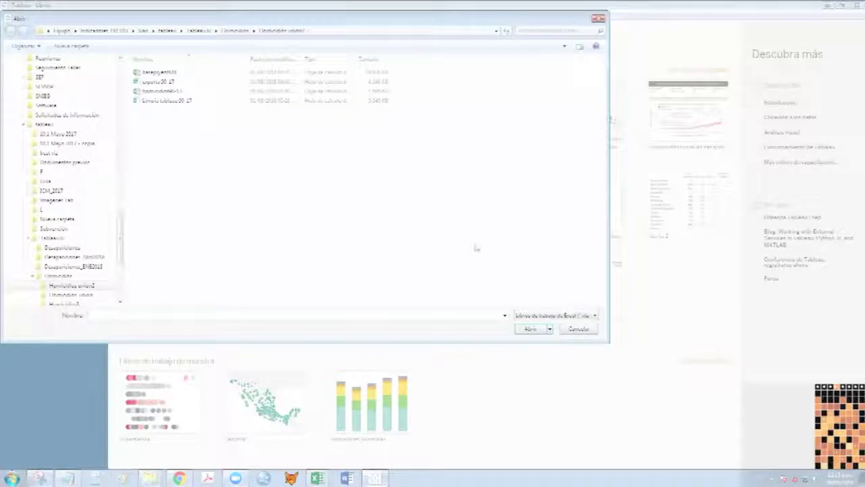
{"action": "left_click", "coordinate": [142, 31]}
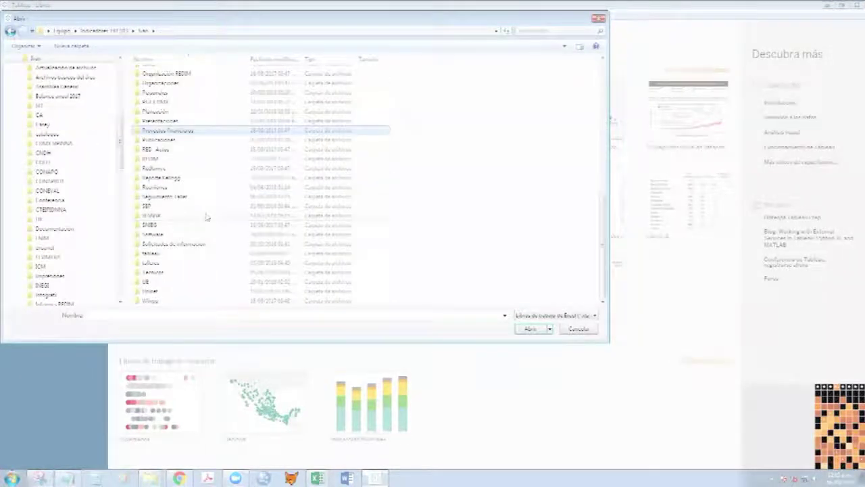
{"action": "double_click", "coordinate": [198, 199]}
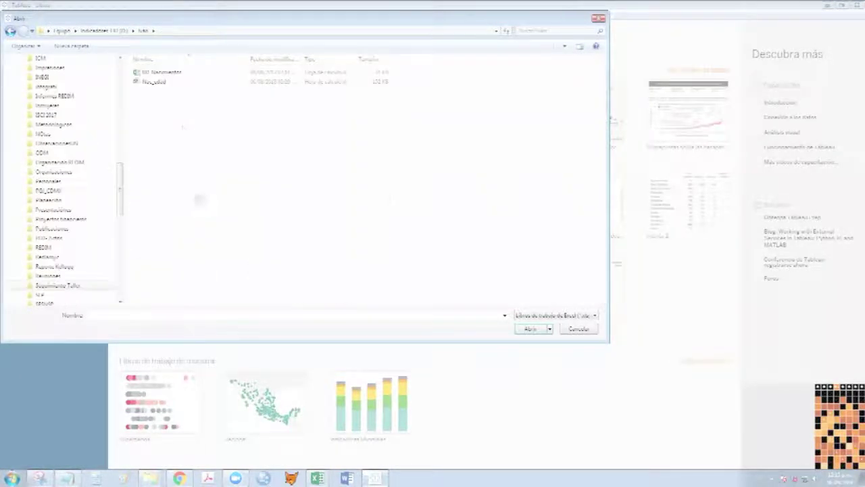
{"action": "left_click", "coordinate": [180, 72]}
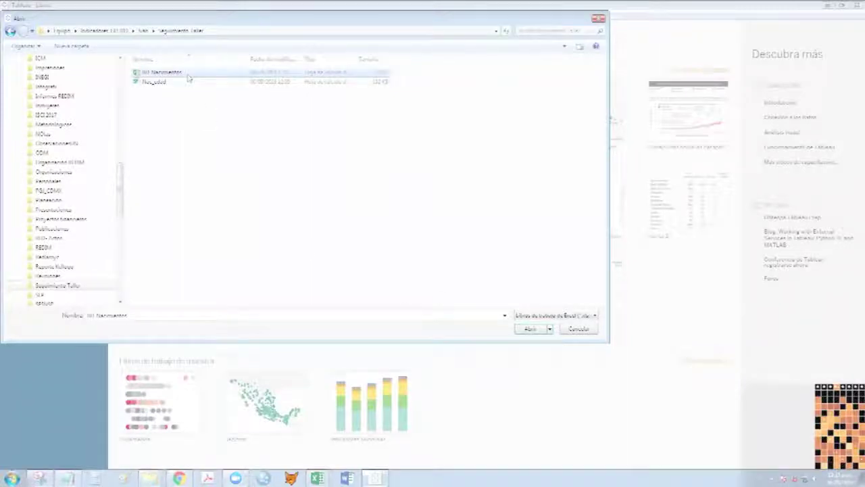
{"action": "left_click", "coordinate": [531, 329]}
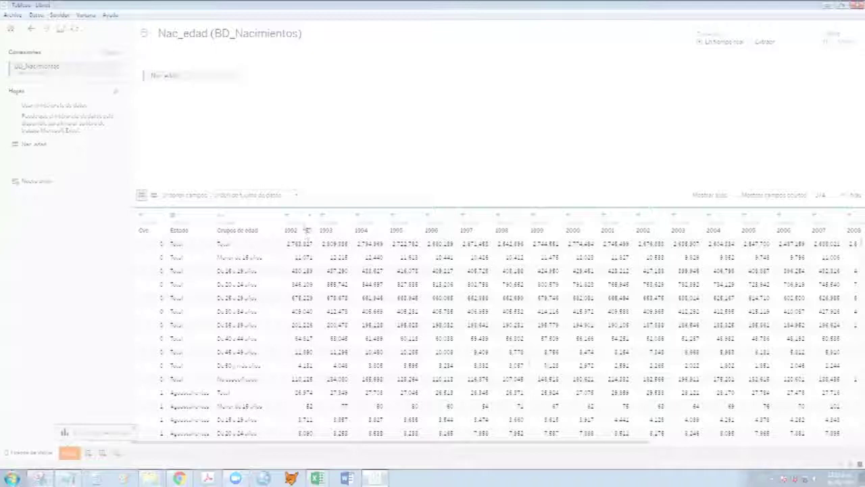
Pivot the year columns 1992 to 2016 of the Nac_edad data source into rows.
{"action": "left_click", "coordinate": [291, 215]}
{"action": "left_click", "coordinate": [344, 155]}
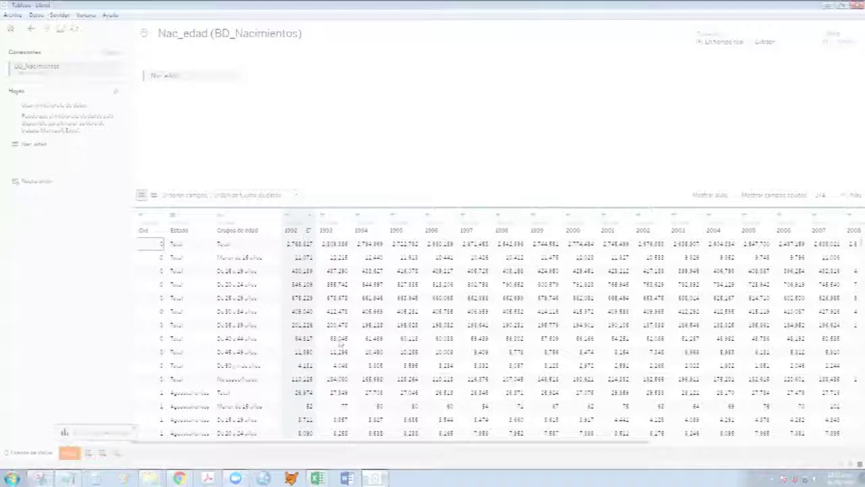
{"action": "left_click_drag", "start_coordinate": [548, 445], "coordinate": [760, 444]}
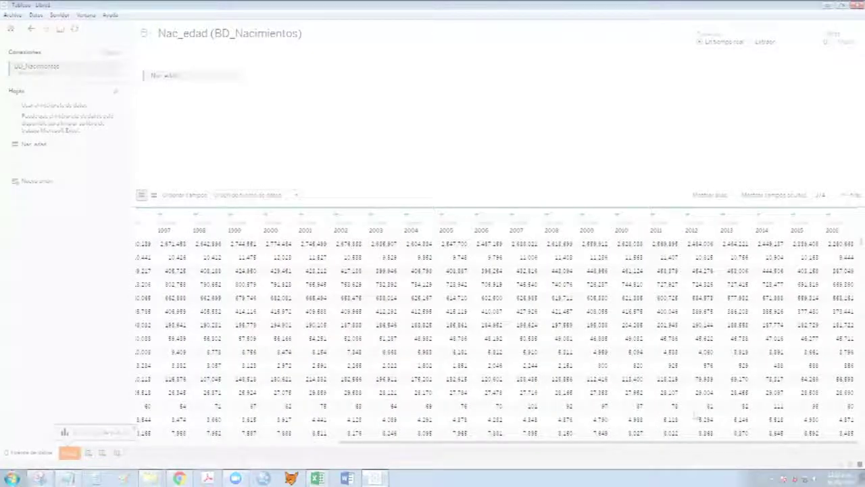
{"action": "left_click", "coordinate": [830, 232]}
{"action": "left_click_drag", "start_coordinate": [632, 442], "coordinate": [443, 433]}
{"action": "left_click", "coordinate": [227, 229]}
{"action": "left_click", "coordinate": [270, 231]}
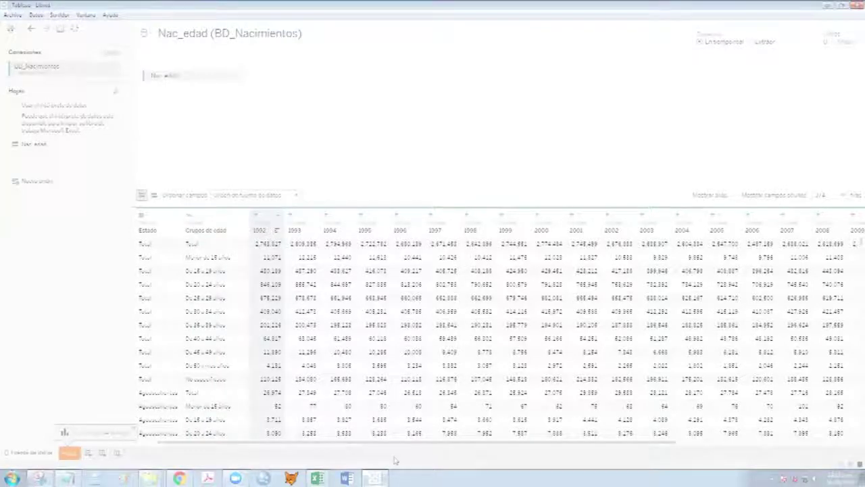
{"action": "left_click_drag", "start_coordinate": [403, 446], "coordinate": [733, 434]}
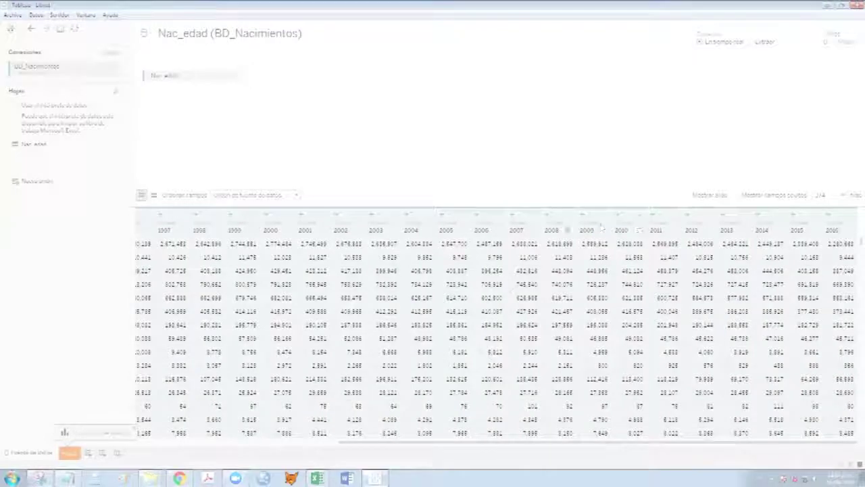
{"action": "right_click", "coordinate": [465, 229]}
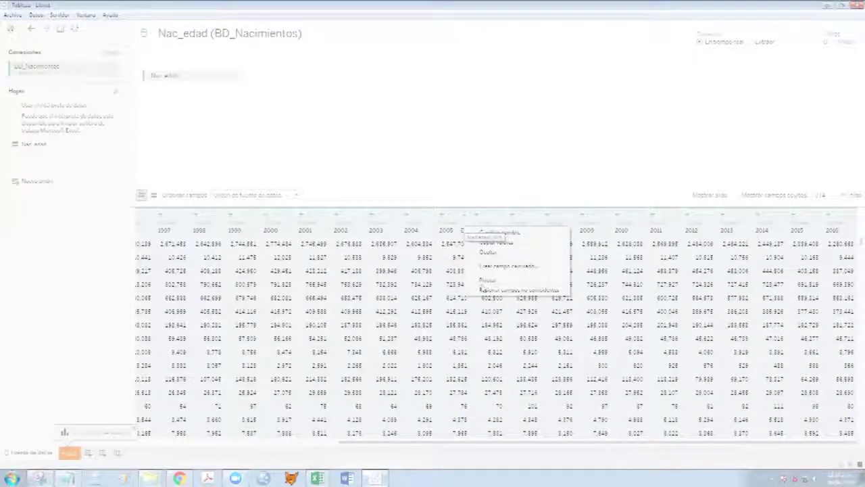
{"action": "left_click", "coordinate": [489, 281]}
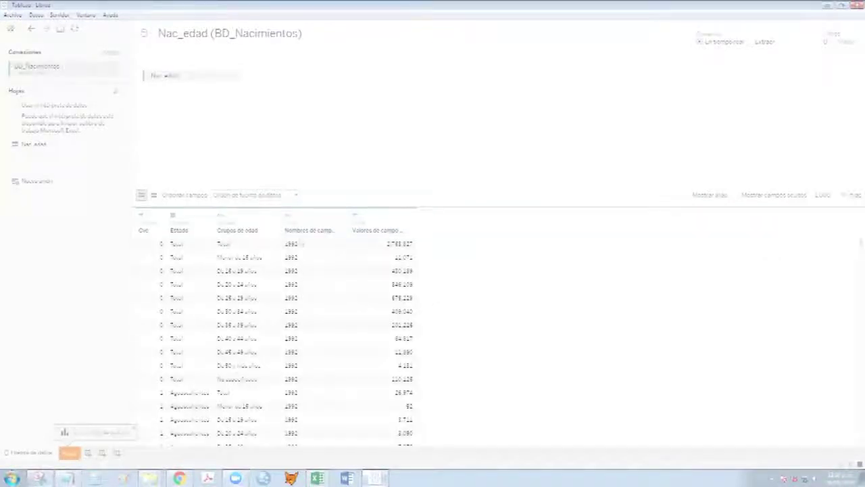
Rename the pivoted field that holds the years as Año.
{"action": "double_click", "coordinate": [311, 230]}
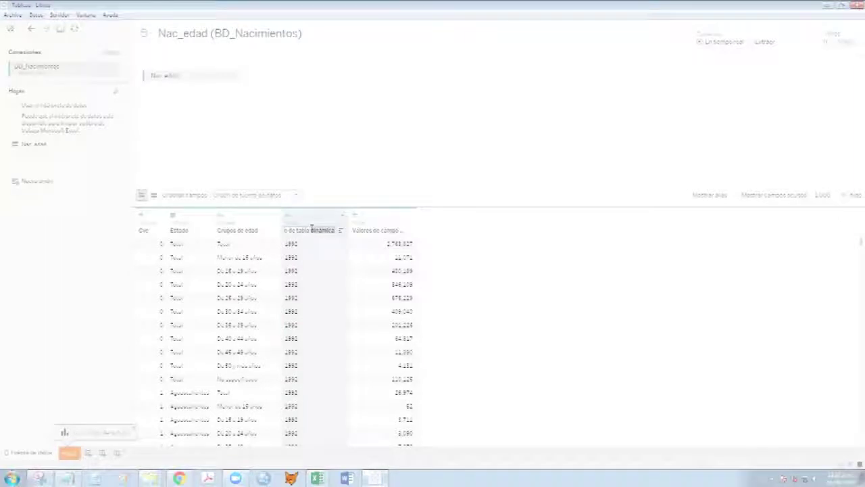
{"action": "type", "text": "A"}
{"action": "key", "text": "Return"}
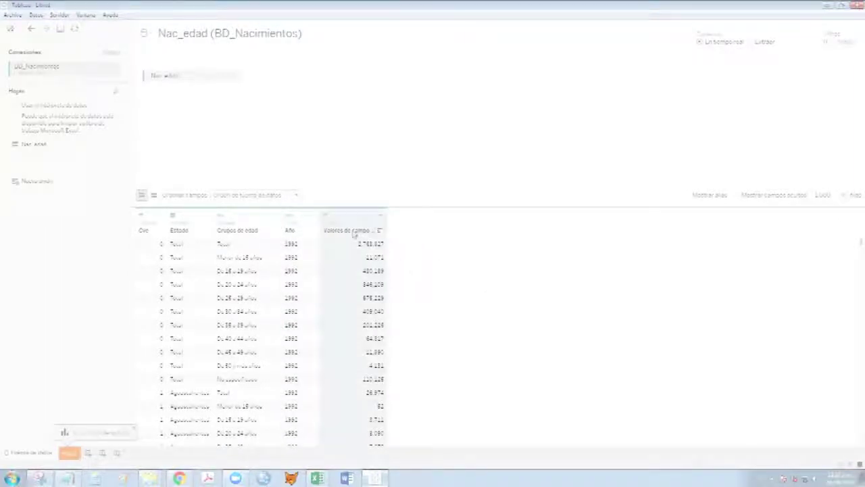
Rename the pivoted field that holds the birth values as Nacimientos.
{"action": "left_click", "coordinate": [380, 230]}
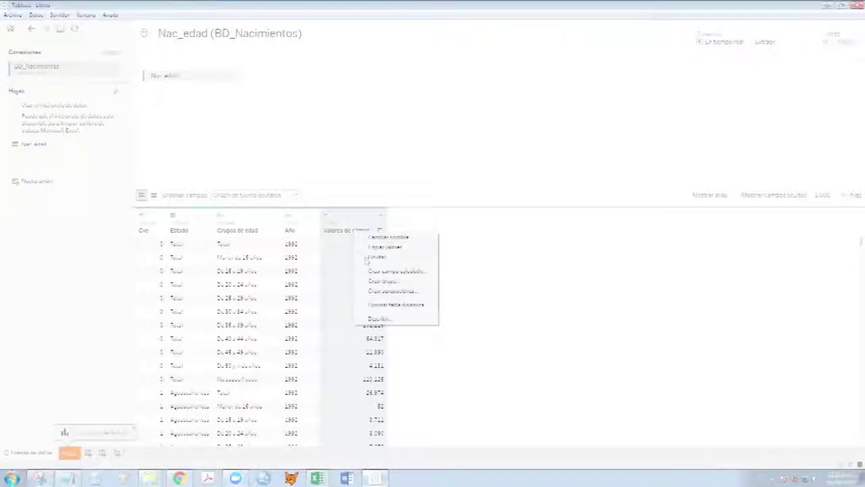
{"action": "left_click", "coordinate": [332, 234]}
{"action": "right_click", "coordinate": [333, 234]}
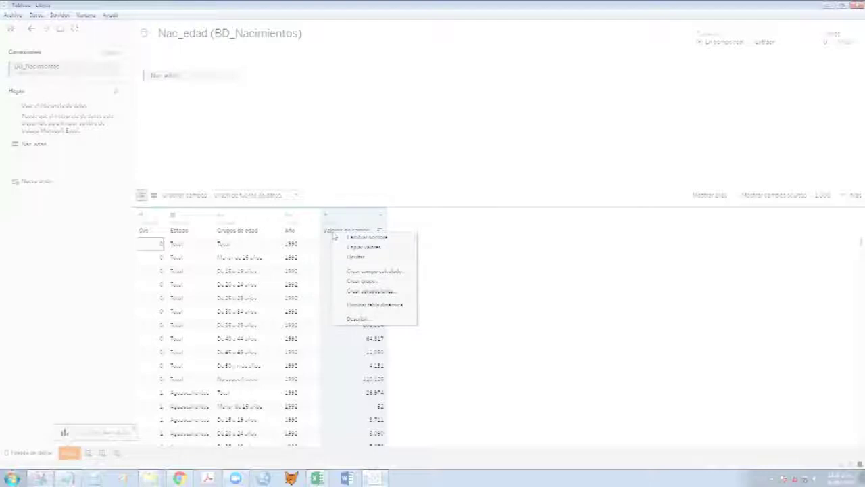
{"action": "left_click", "coordinate": [340, 237]}
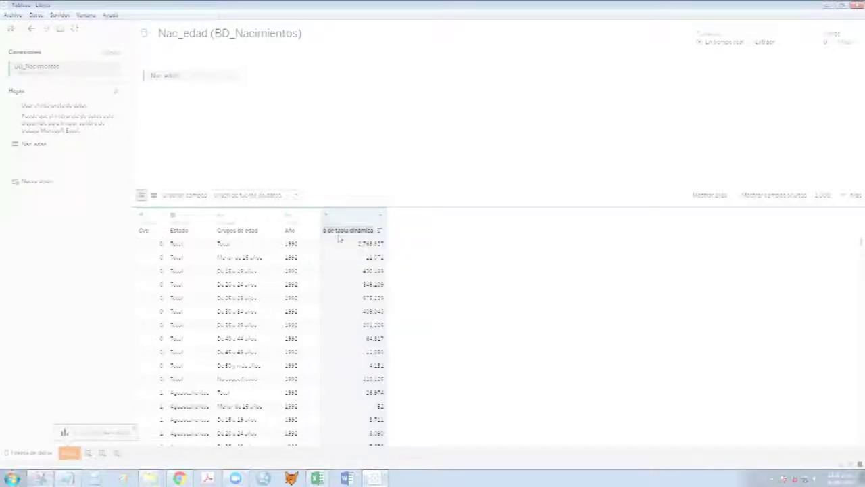
{"action": "type", "text": "Nacimientos"}
{"action": "key", "text": "Return"}
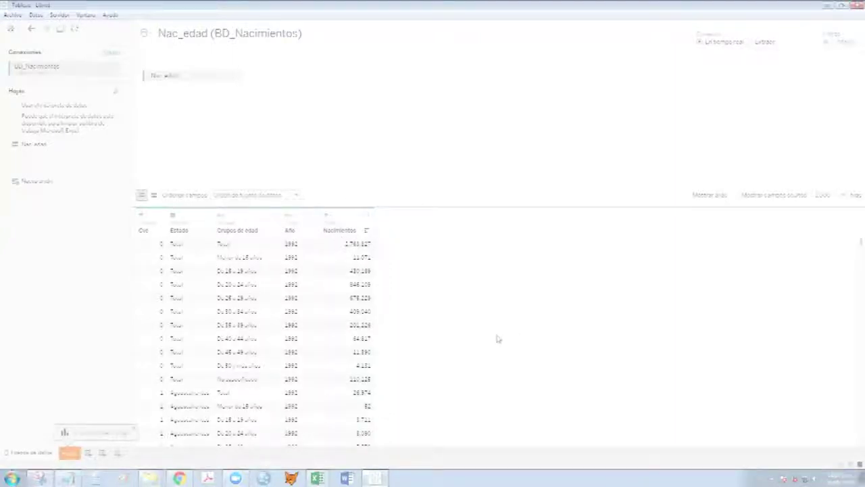
Build a filled map of Mexico on worksheet Hoja 1 showing Nacimientos by Estado.
{"action": "scroll", "coordinate": [164, 368], "scroll_direction": "down", "scroll_amount": 4}
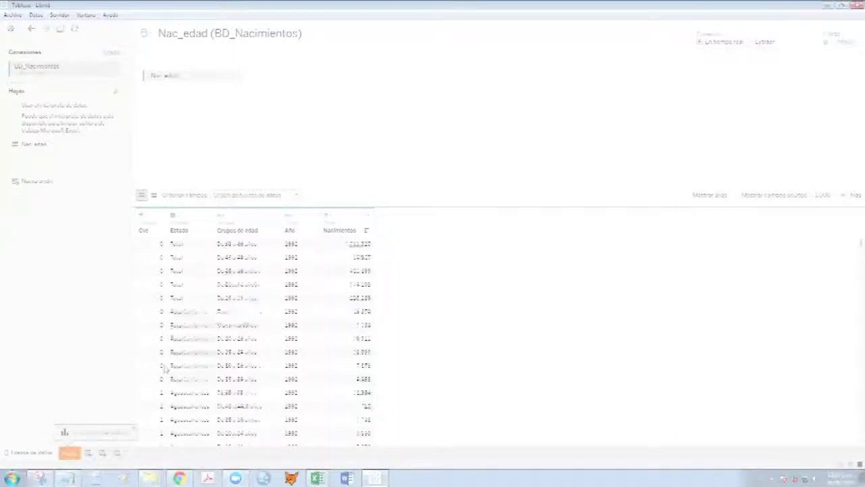
{"action": "scroll", "coordinate": [164, 368], "scroll_direction": "up", "scroll_amount": 4}
{"action": "left_click", "coordinate": [69, 454]}
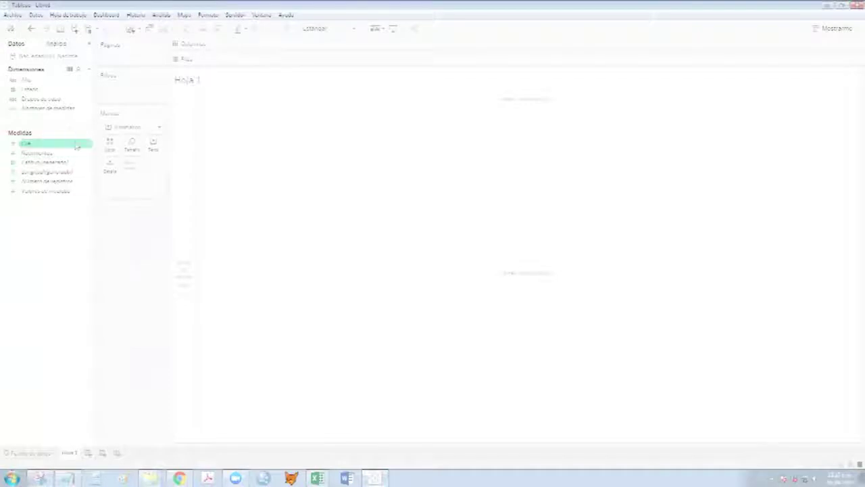
{"action": "left_click", "coordinate": [60, 92]}
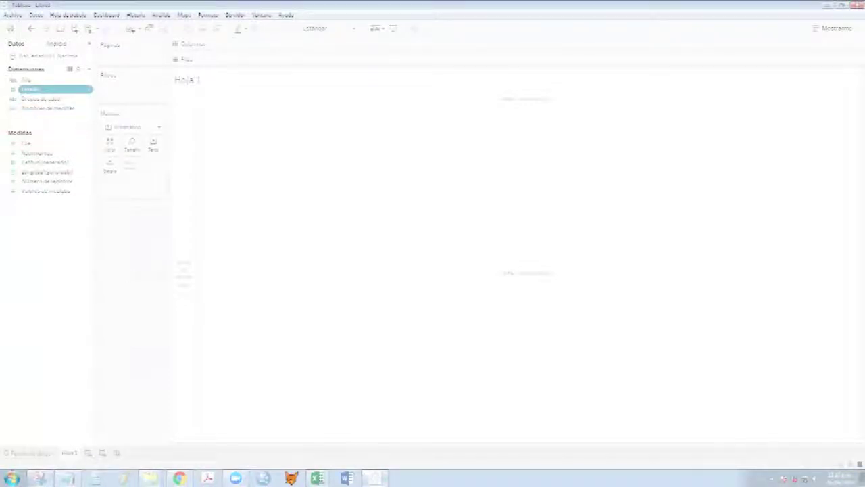
{"action": "left_click", "coordinate": [835, 29]}
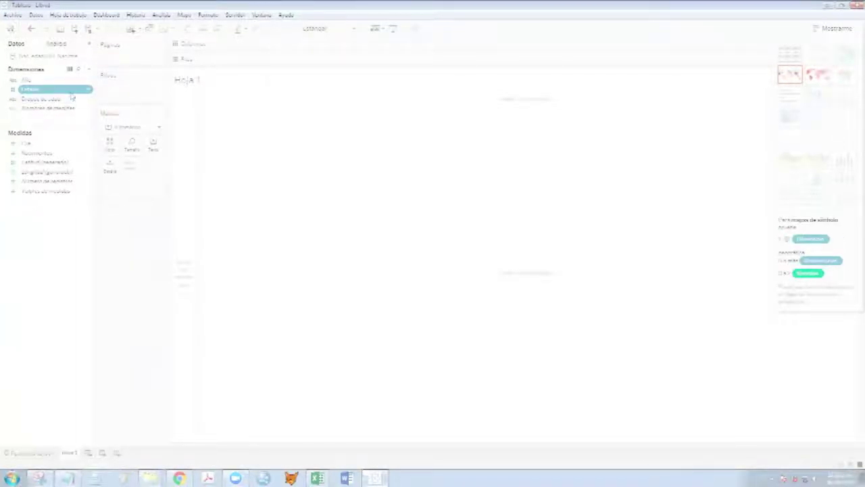
{"action": "left_click", "coordinate": [72, 153], "text": "ctrl"}
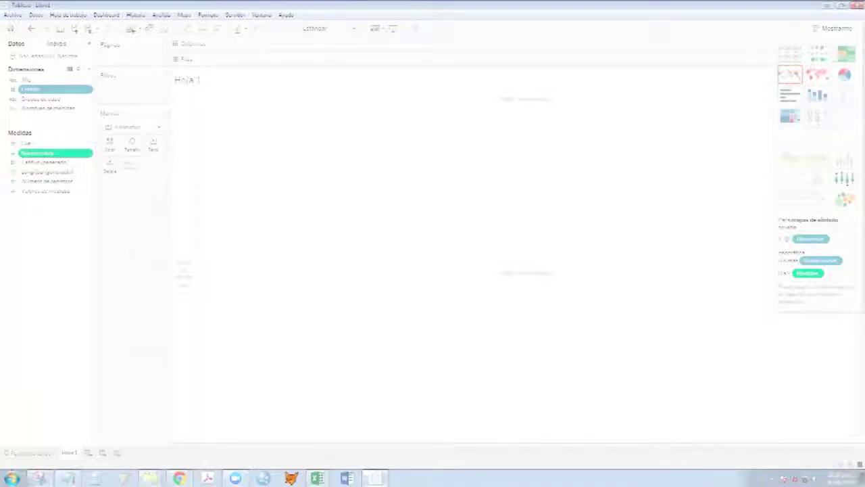
{"action": "left_click", "coordinate": [793, 77]}
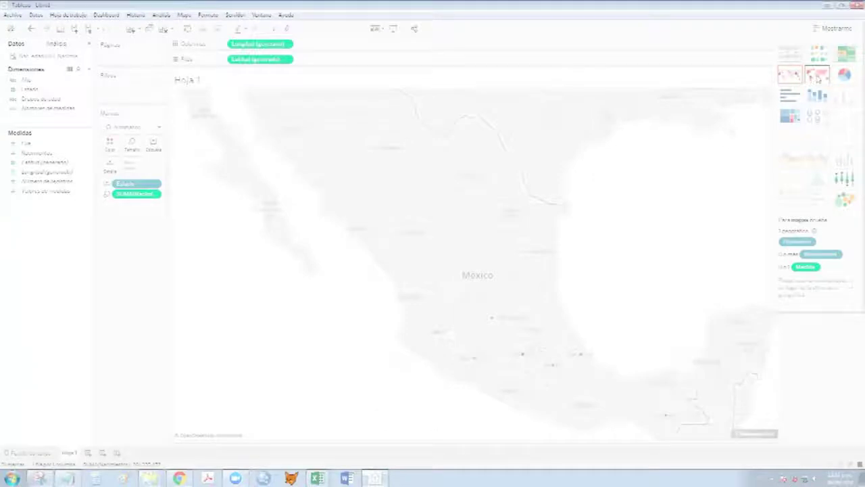
{"action": "left_click", "coordinate": [817, 79]}
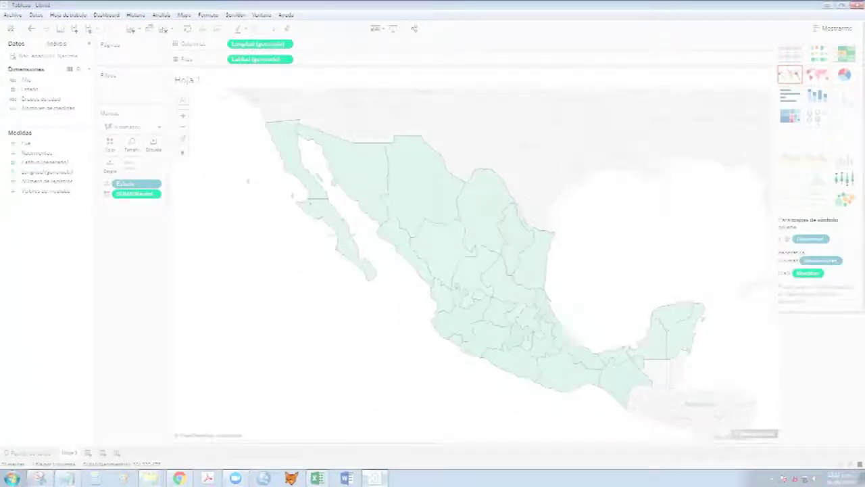
{"action": "left_click", "coordinate": [752, 434]}
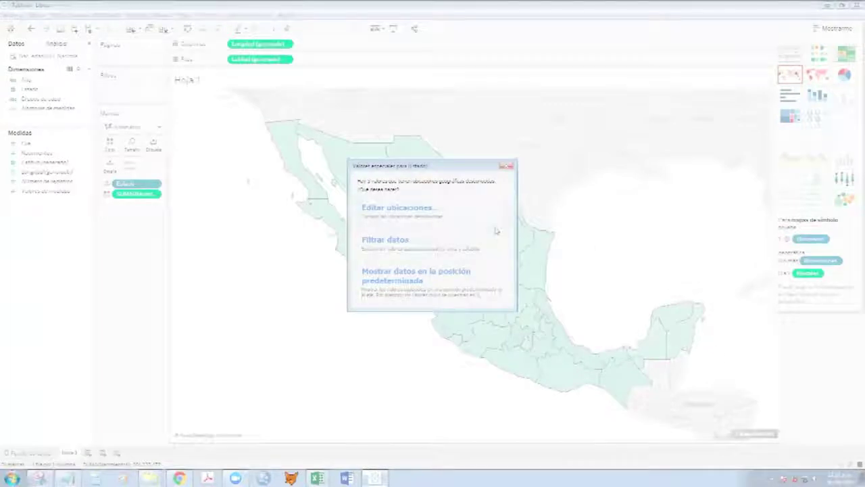
{"action": "left_click", "coordinate": [506, 166]}
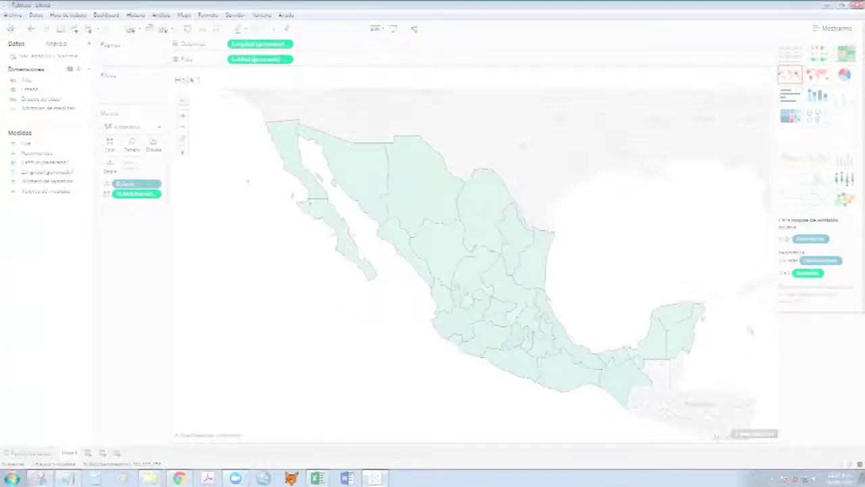
{"action": "right_click", "coordinate": [770, 437]}
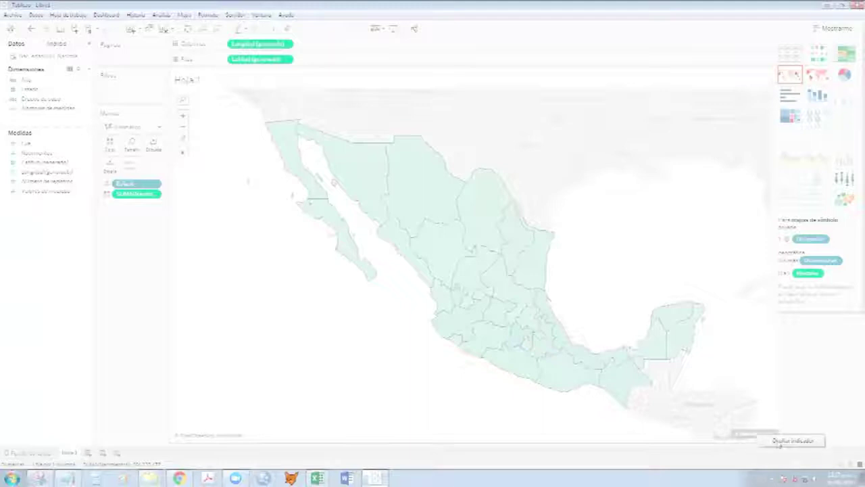
{"action": "left_click", "coordinate": [760, 405]}
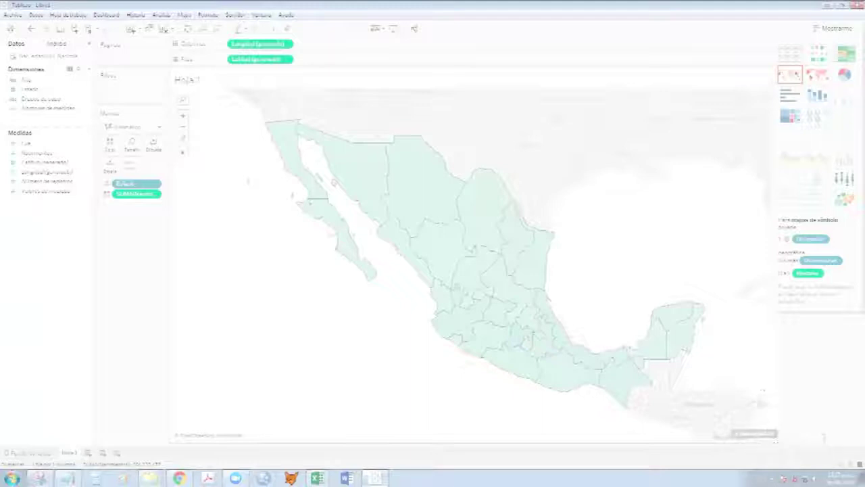
Edit the map's unrecognized locations so that Ciudad de México matches Distrito Federal.
{"action": "left_click", "coordinate": [754, 434]}
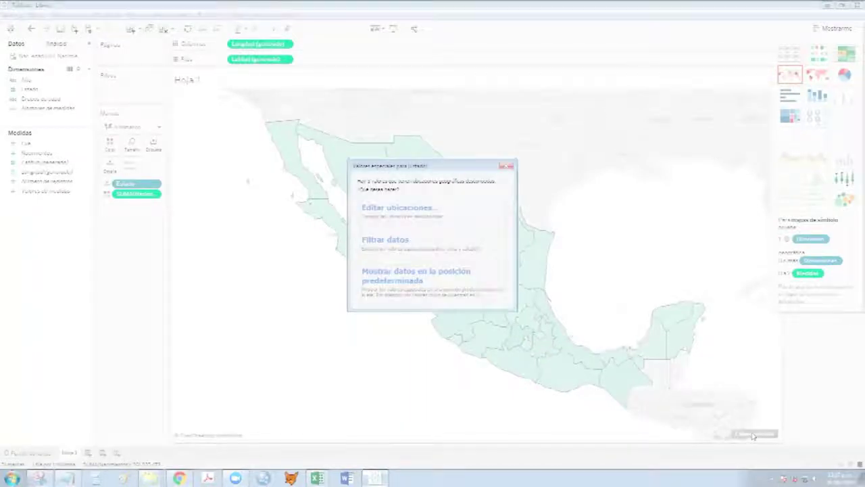
{"action": "left_click", "coordinate": [408, 223]}
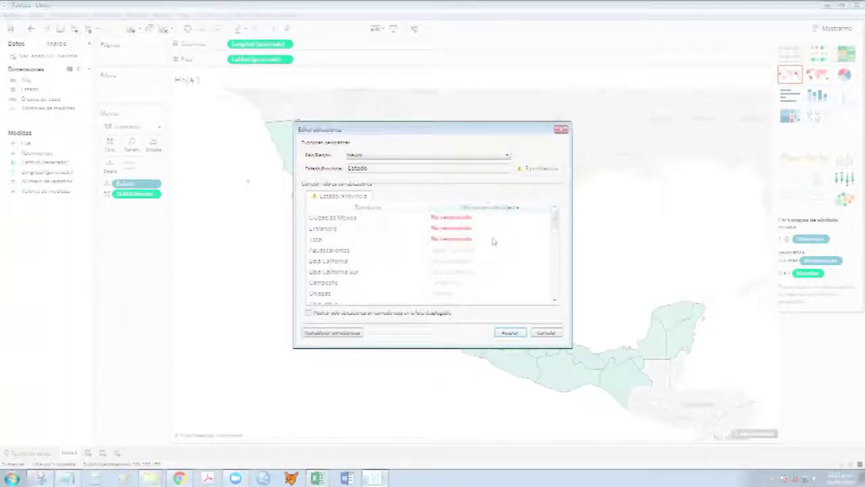
{"action": "left_click", "coordinate": [534, 218]}
{"action": "left_click", "coordinate": [546, 218]}
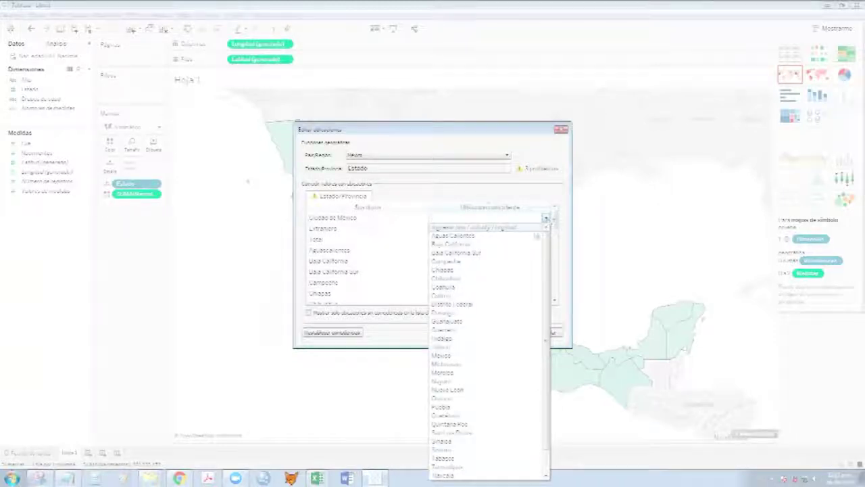
{"action": "left_click", "coordinate": [512, 305]}
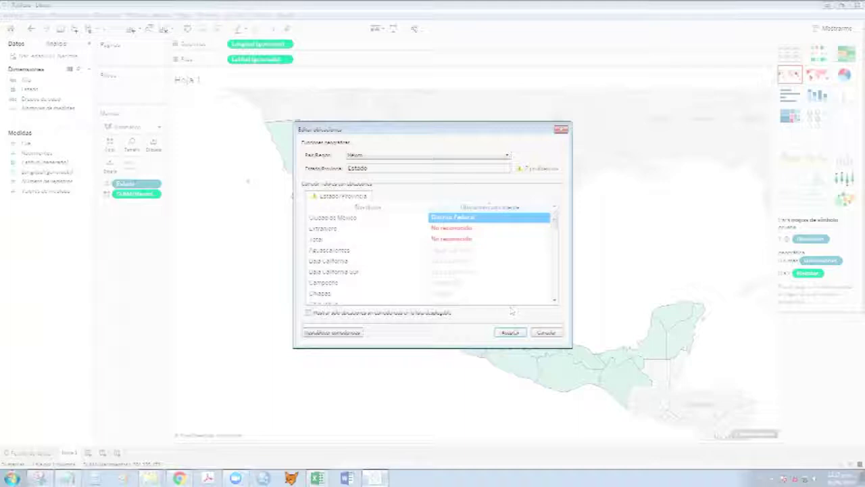
{"action": "left_click", "coordinate": [511, 333]}
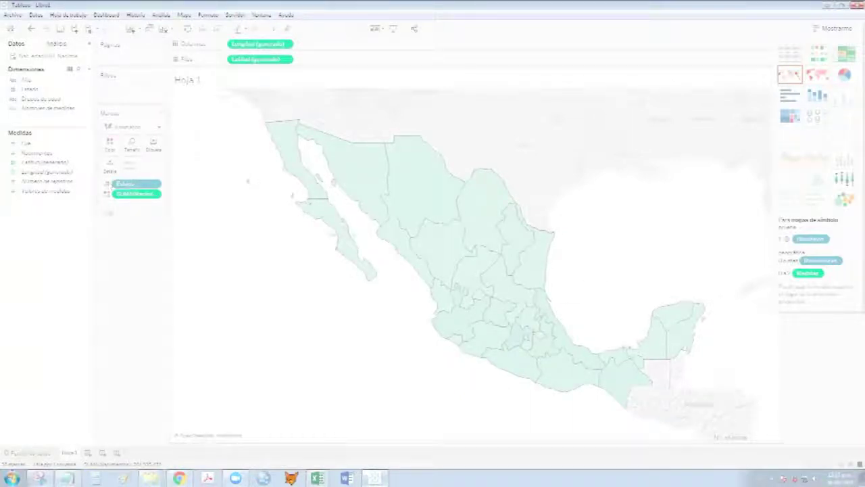
Add a data source filter on Estado that excludes the Total value.
{"action": "left_click", "coordinate": [27, 92]}
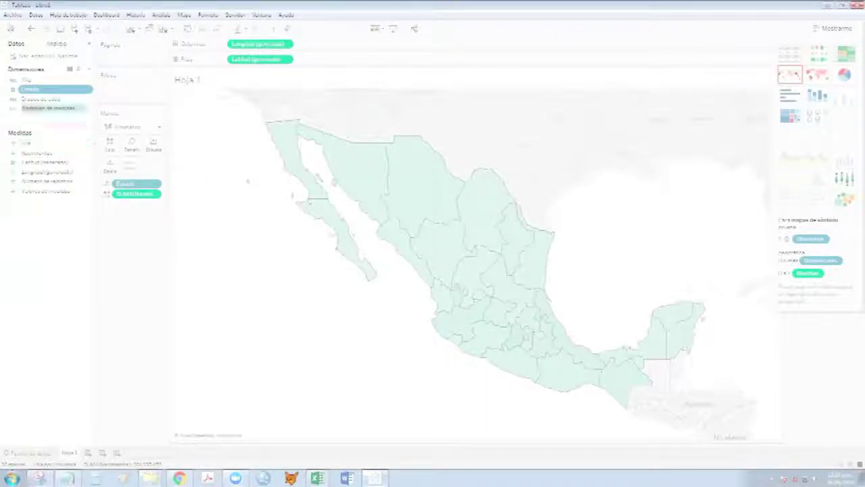
{"action": "right_click", "coordinate": [37, 58]}
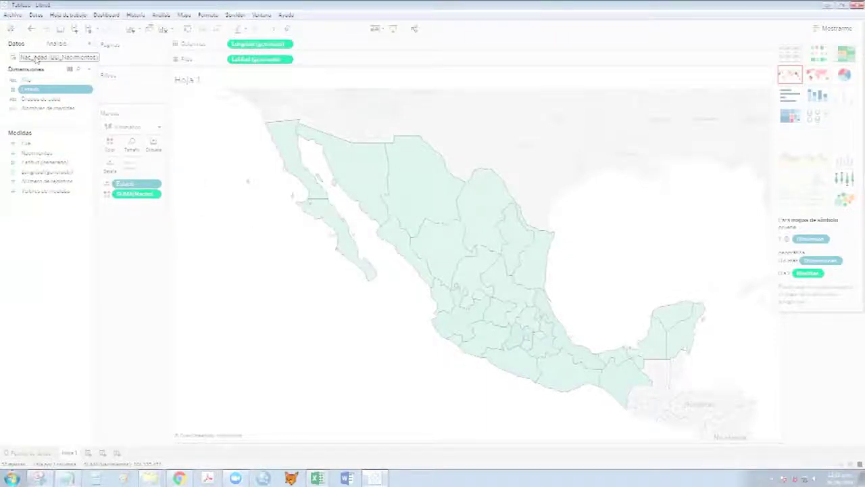
{"action": "left_click", "coordinate": [14, 222]}
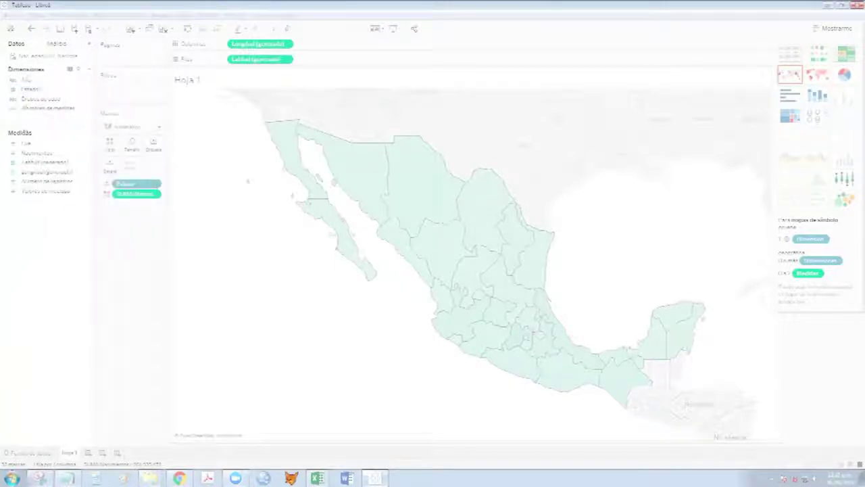
{"action": "double_click", "coordinate": [29, 58]}
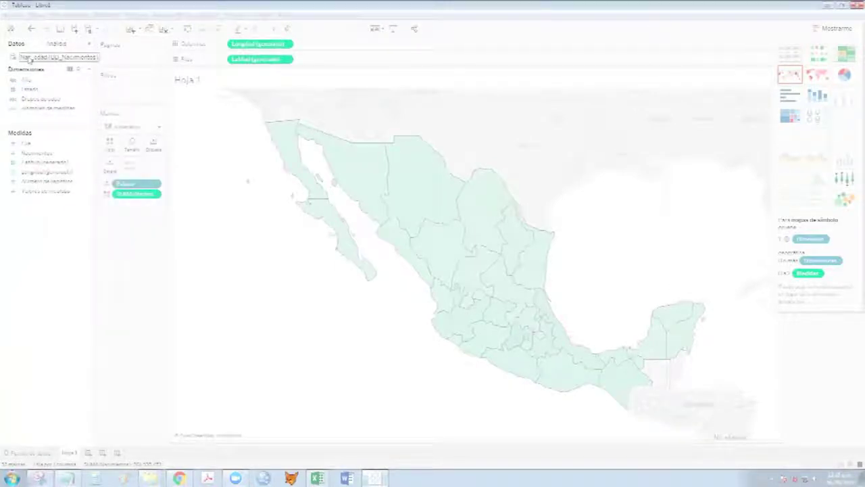
{"action": "right_click", "coordinate": [29, 59]}
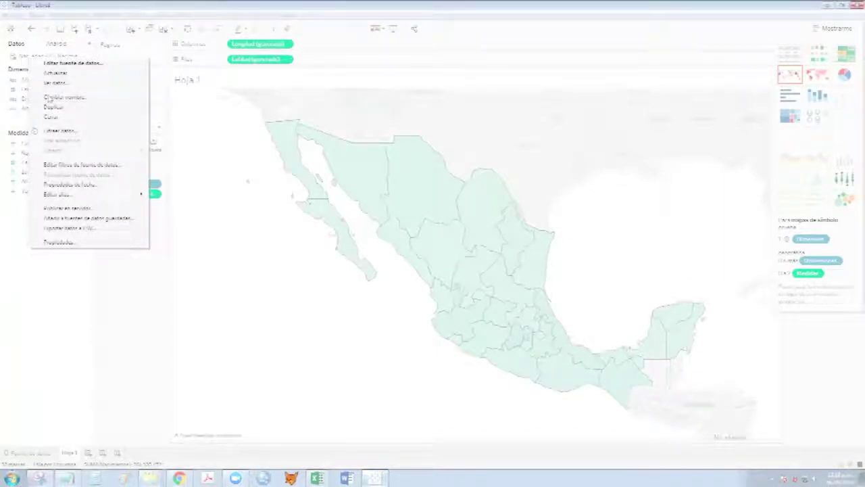
{"action": "left_click", "coordinate": [59, 165]}
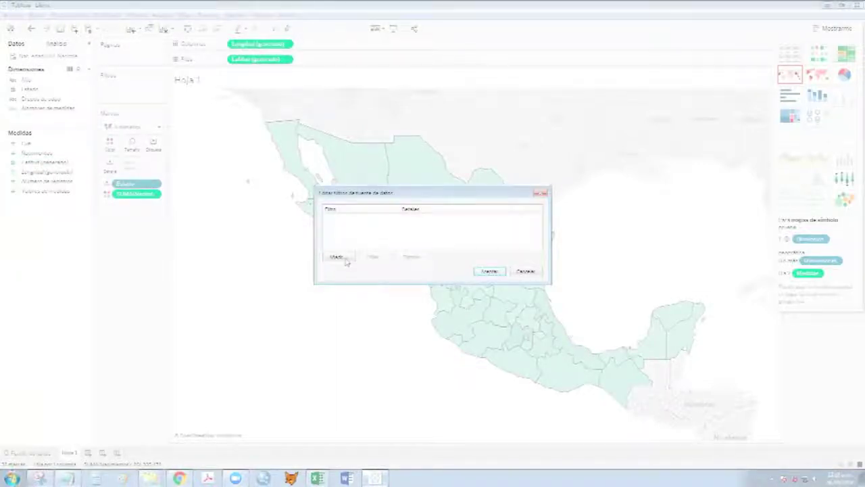
{"action": "left_click", "coordinate": [344, 260]}
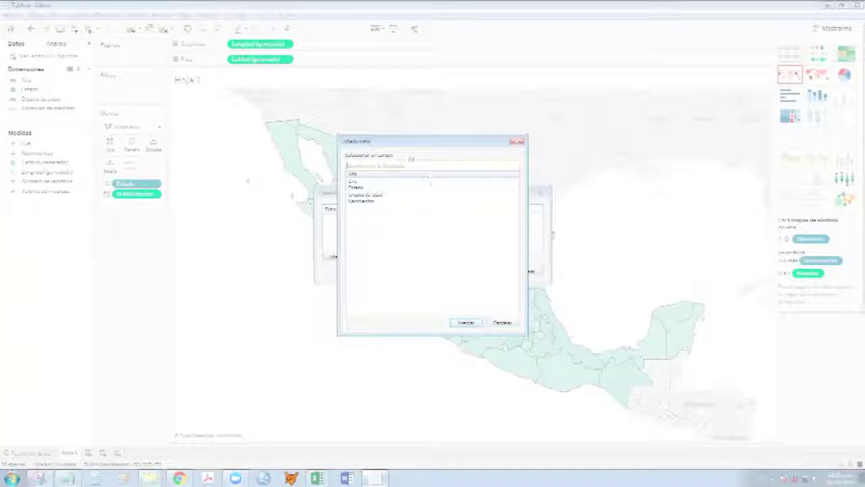
{"action": "left_click_drag", "start_coordinate": [408, 147], "coordinate": [342, 177]}
{"action": "left_click", "coordinate": [318, 218]}
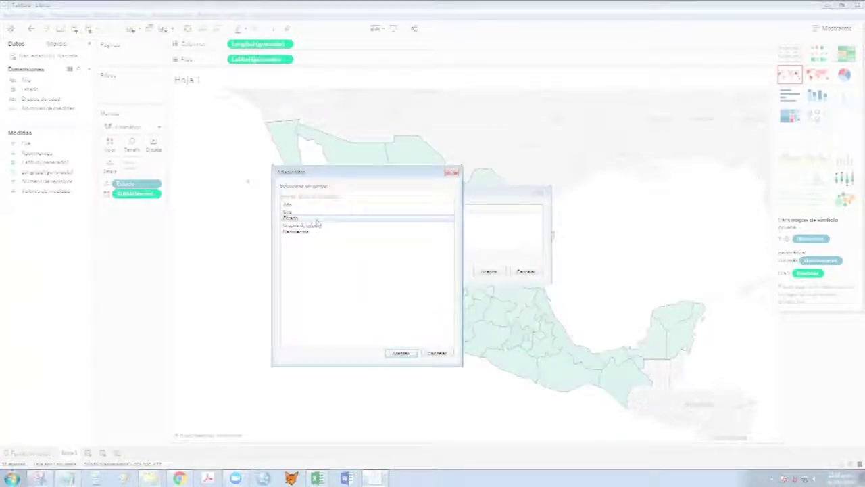
{"action": "left_click", "coordinate": [401, 353]}
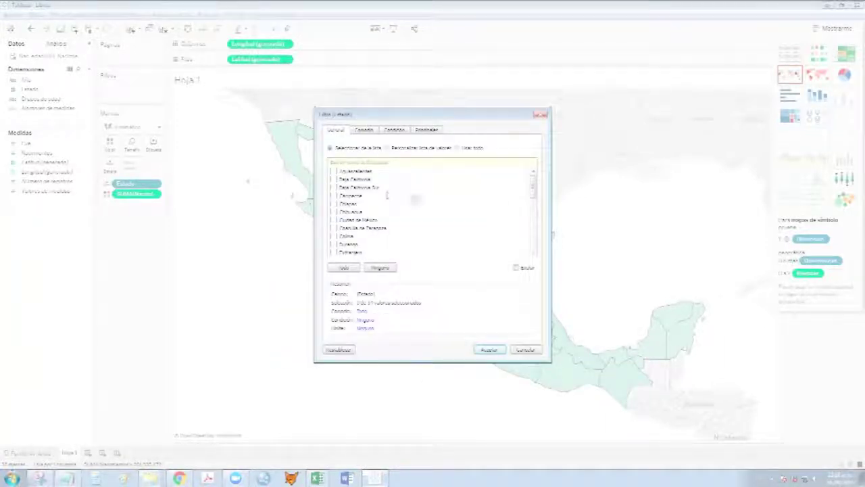
{"action": "left_click_drag", "start_coordinate": [534, 193], "coordinate": [534, 249]}
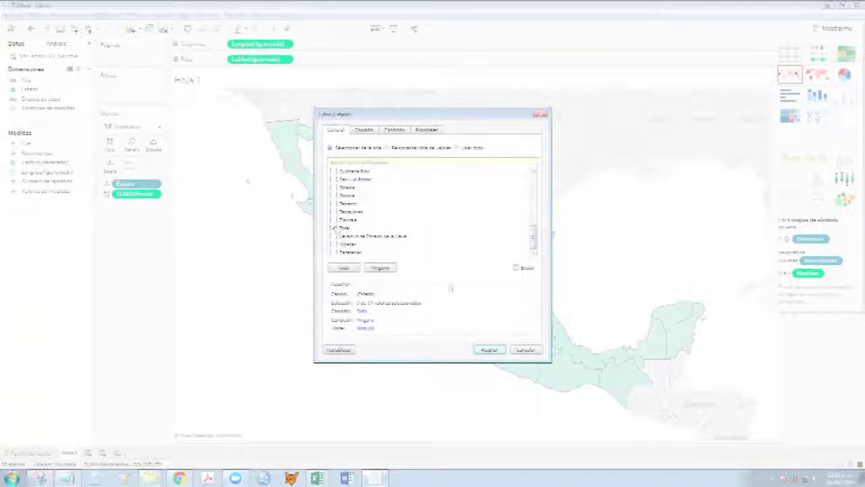
{"action": "left_click", "coordinate": [516, 268]}
{"action": "left_click", "coordinate": [489, 348]}
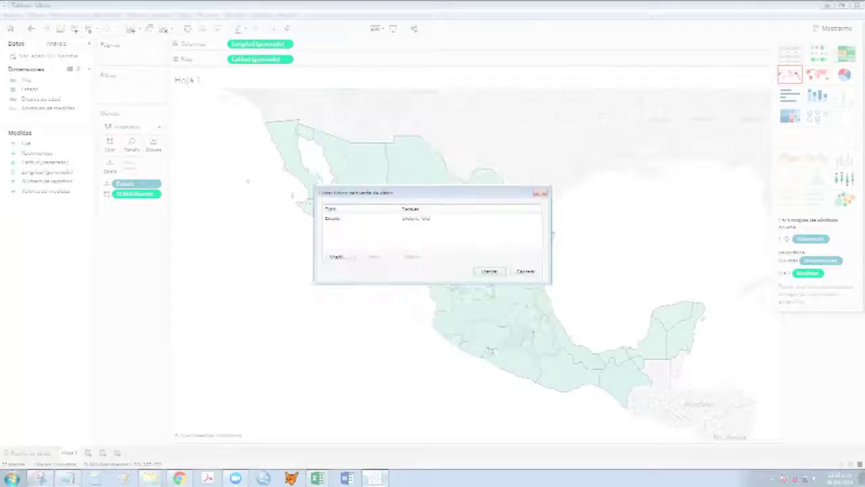
{"action": "left_click", "coordinate": [345, 259]}
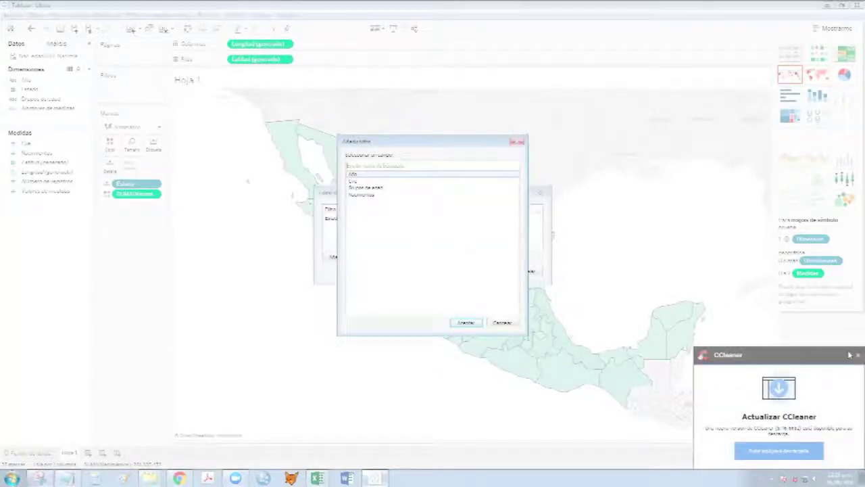
{"action": "left_click", "coordinate": [853, 355]}
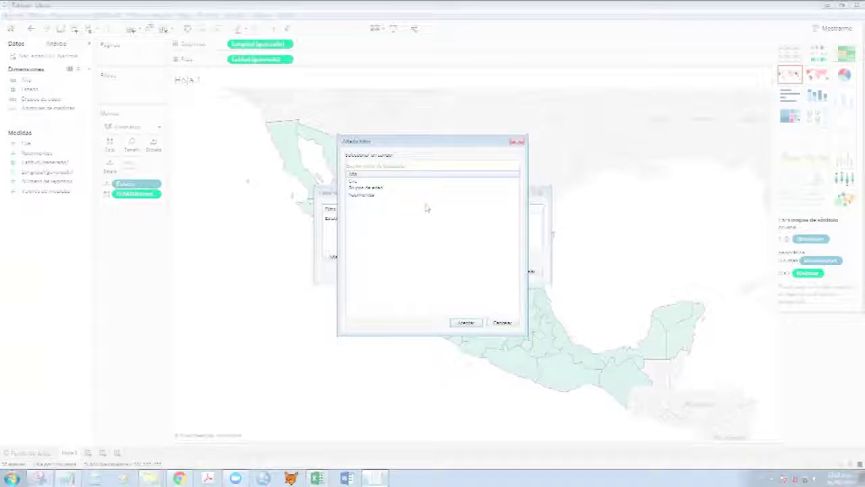
{"action": "left_click", "coordinate": [465, 322]}
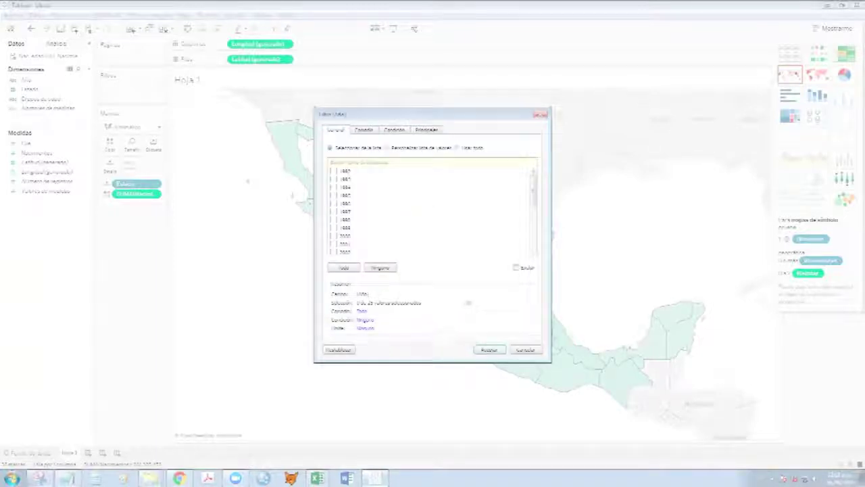
{"action": "mouse_move", "coordinate": [537, 205]}
{"action": "left_mouse_down"}
{"action": "mouse_move", "coordinate": [538, 230]}
{"action": "mouse_move", "coordinate": [538, 189]}
{"action": "left_mouse_up"}
{"action": "left_click", "coordinate": [525, 348]}
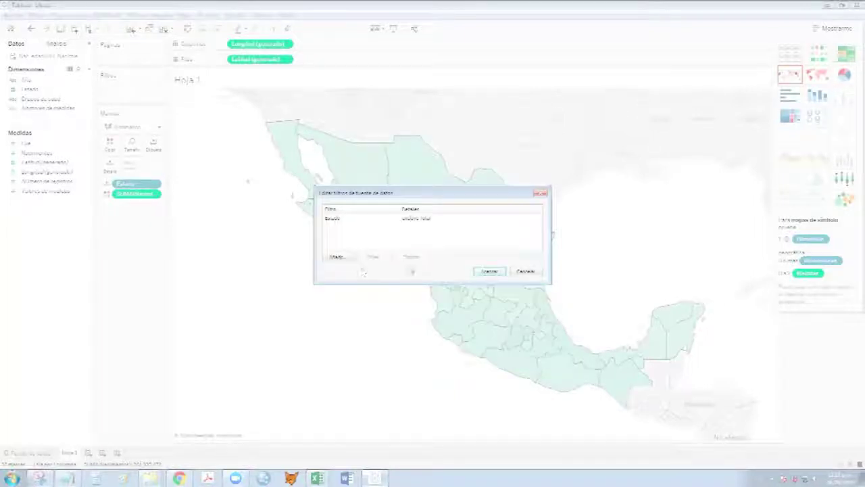
Apply the data source filter and check the Estado and Grupos de edad values on new worksheet Hoja 2, leaving its rows empty.
{"action": "left_click", "coordinate": [488, 271]}
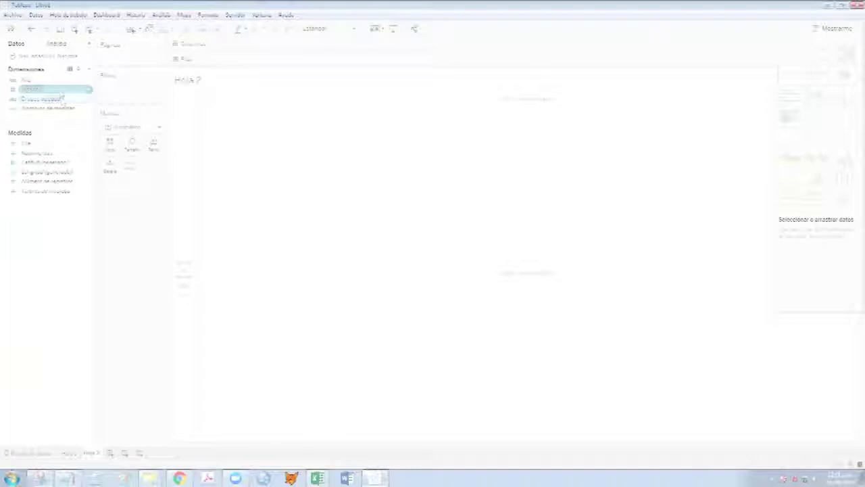
{"action": "left_click_drag", "start_coordinate": [31, 89], "coordinate": [295, 68]}
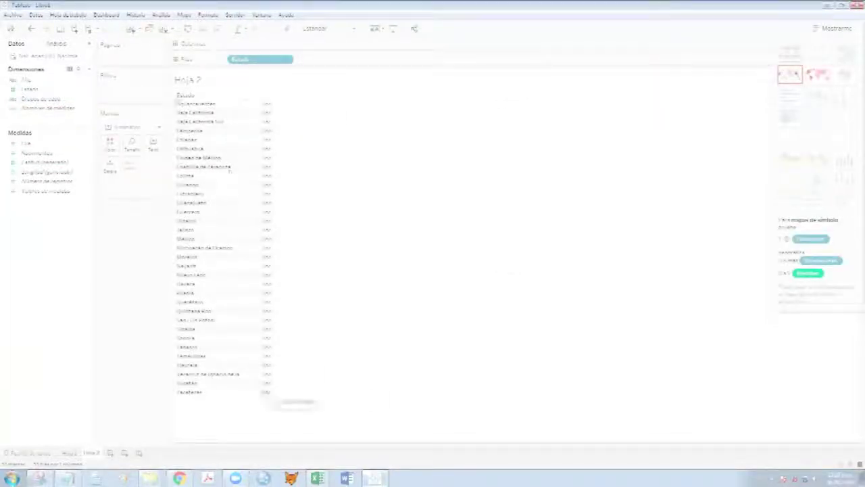
{"action": "left_click", "coordinate": [838, 31]}
{"action": "left_click_drag", "start_coordinate": [260, 59], "coordinate": [152, 318]}
{"action": "left_click_drag", "start_coordinate": [41, 98], "coordinate": [291, 64]}
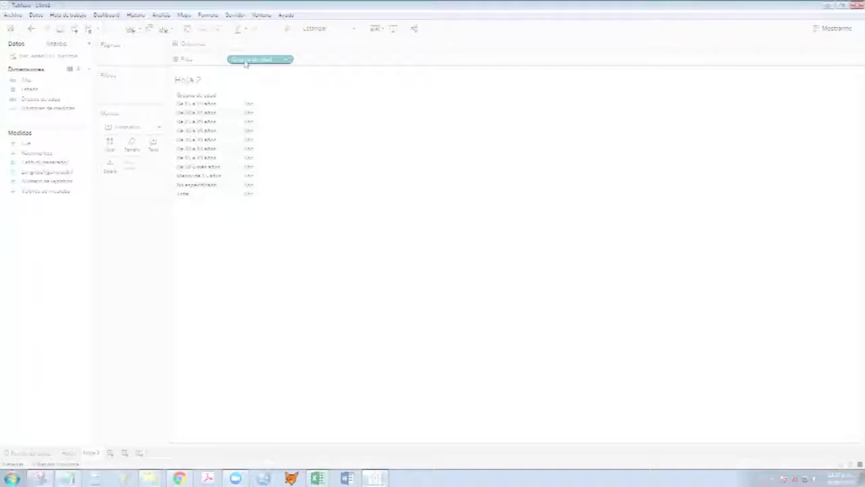
{"action": "left_click_drag", "start_coordinate": [245, 63], "coordinate": [146, 292]}
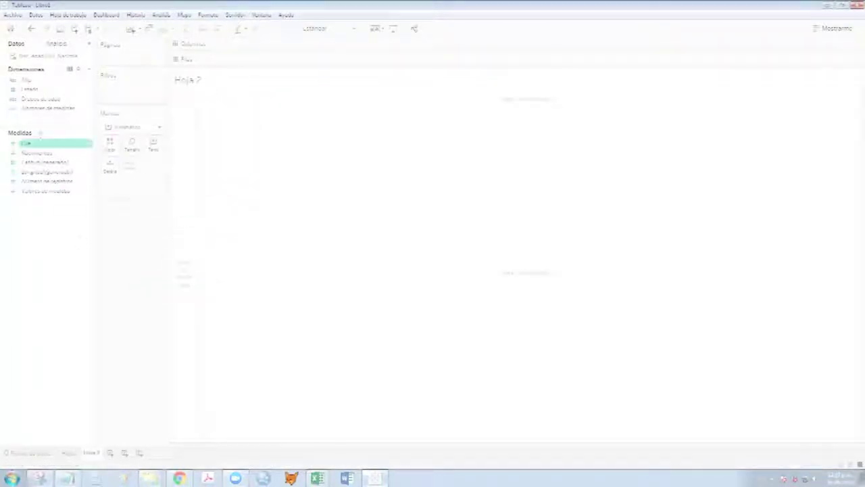
Add a data source filter on Grupos de edad that excludes the Total value, and apply it.
{"action": "right_click", "coordinate": [42, 100]}
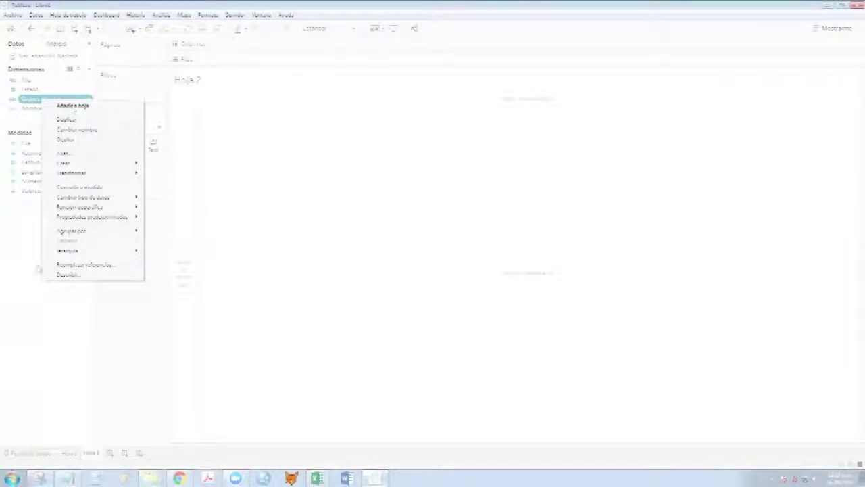
{"action": "left_click", "coordinate": [31, 287]}
{"action": "right_click", "coordinate": [36, 57]}
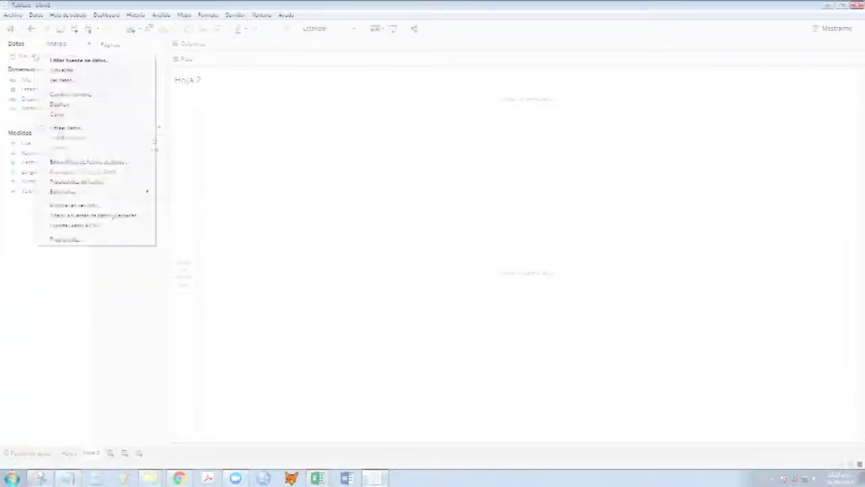
{"action": "left_click", "coordinate": [70, 164]}
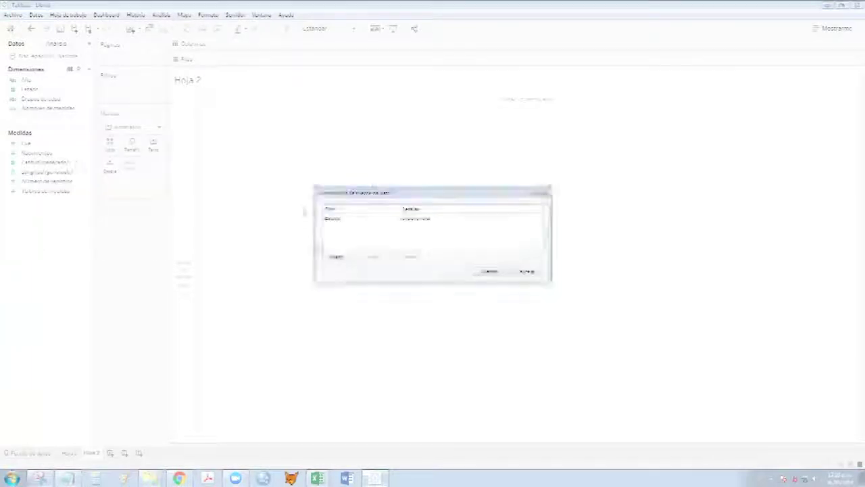
{"action": "left_click", "coordinate": [332, 256]}
{"action": "left_click", "coordinate": [390, 189]}
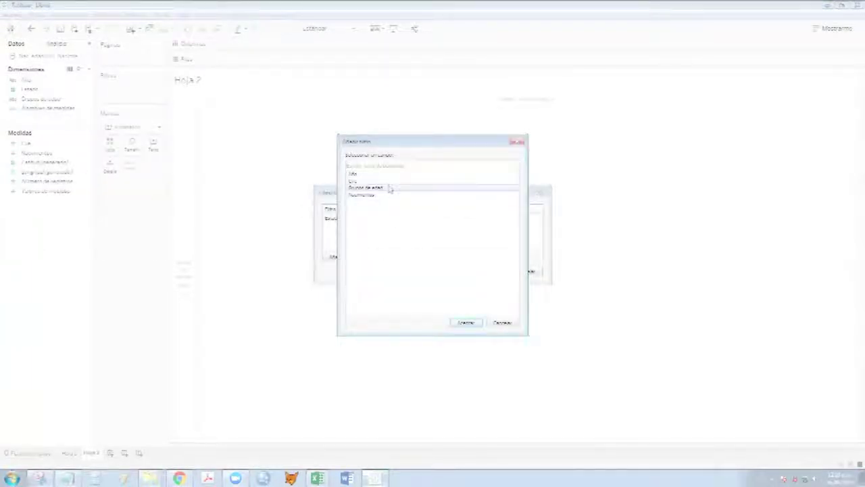
{"action": "left_click", "coordinate": [459, 323]}
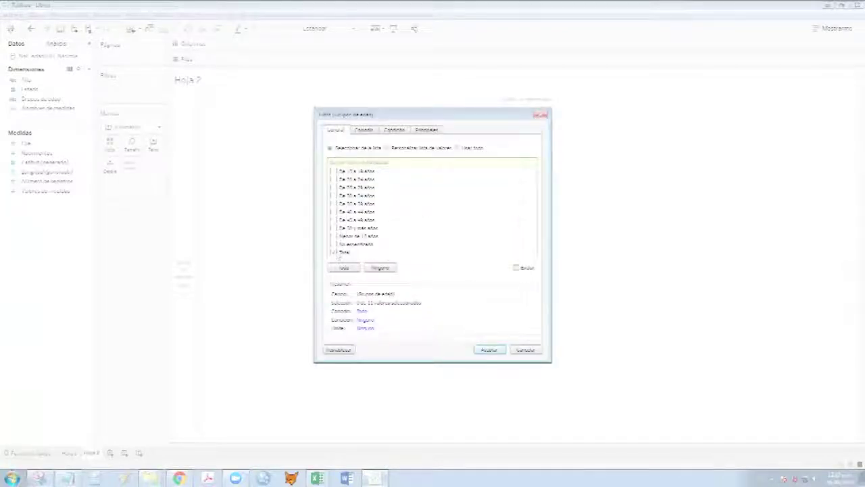
{"action": "left_click", "coordinate": [517, 268]}
{"action": "left_click", "coordinate": [496, 351]}
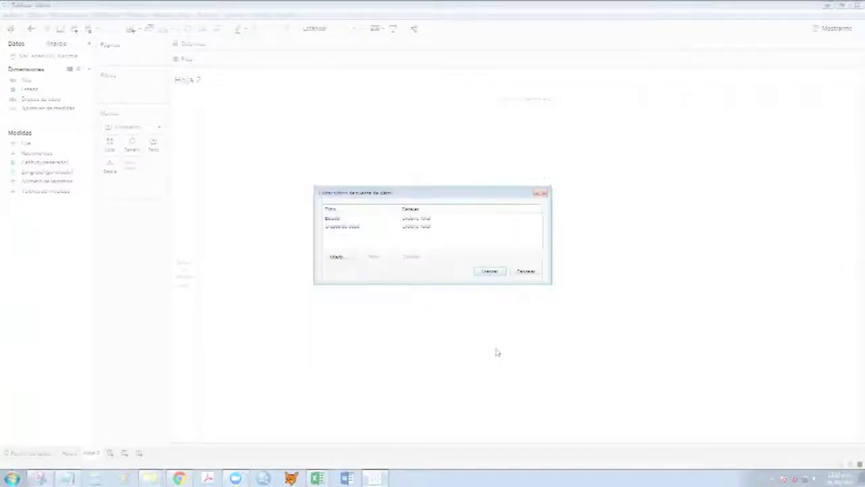
{"action": "left_click", "coordinate": [488, 271]}
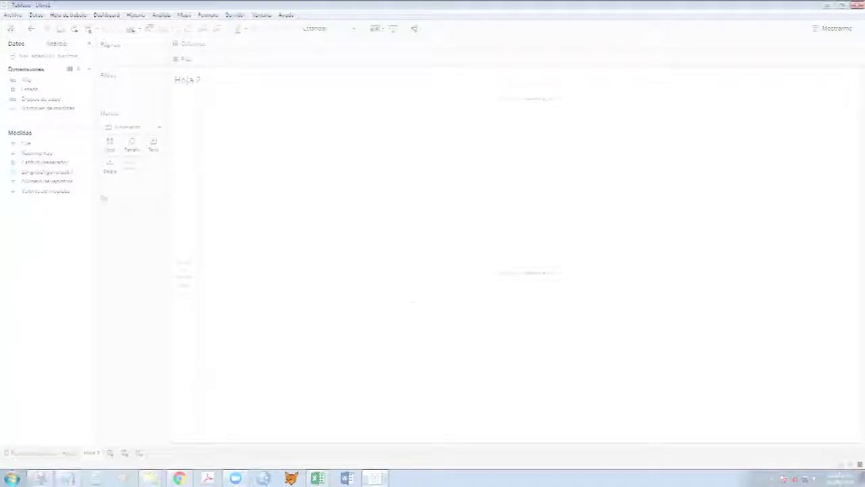
Check the births map on Hoja 1 and build a text table of Nacimientos by Estado on Hoja 2.
{"action": "left_click", "coordinate": [69, 453]}
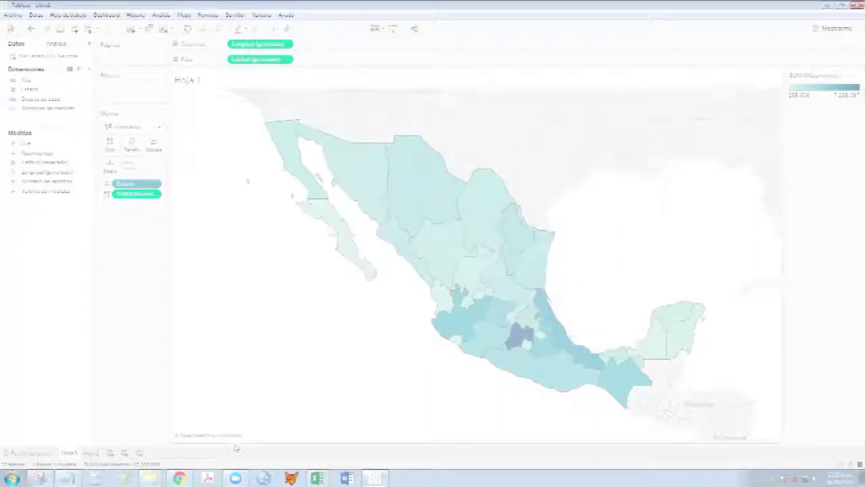
{"action": "left_click", "coordinate": [91, 452]}
{"action": "left_click", "coordinate": [45, 90]}
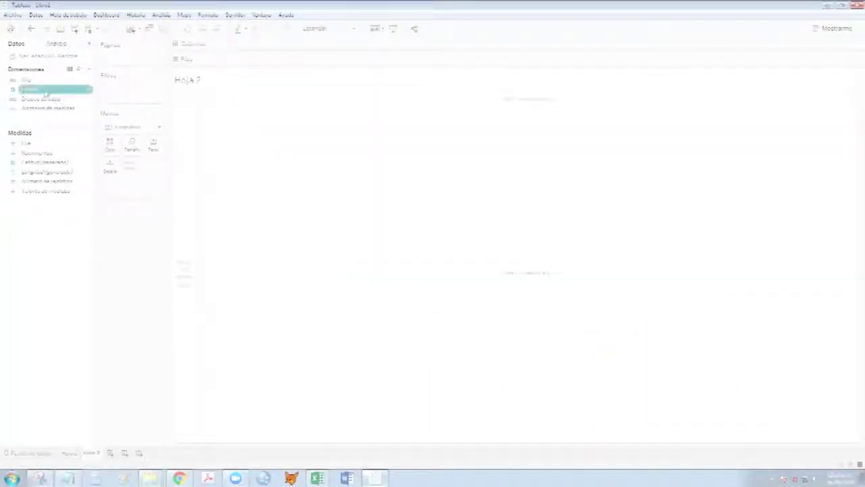
{"action": "left_click", "coordinate": [68, 153], "text": "ctrl"}
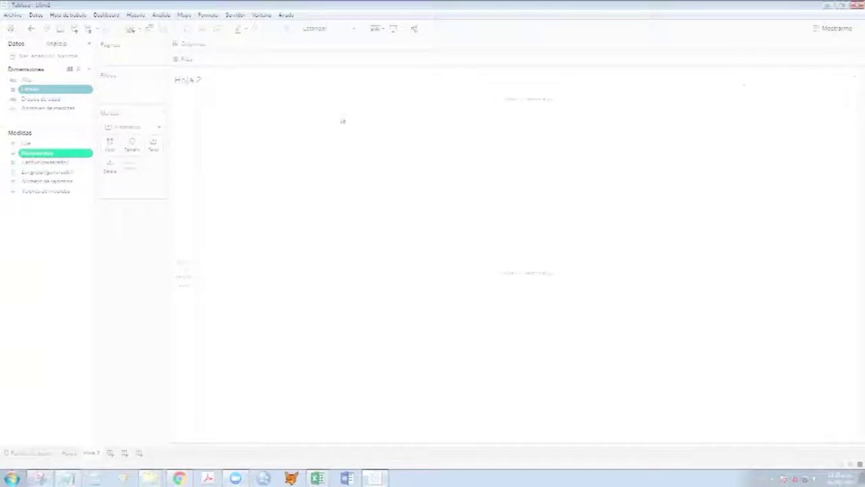
{"action": "left_click", "coordinate": [817, 29]}
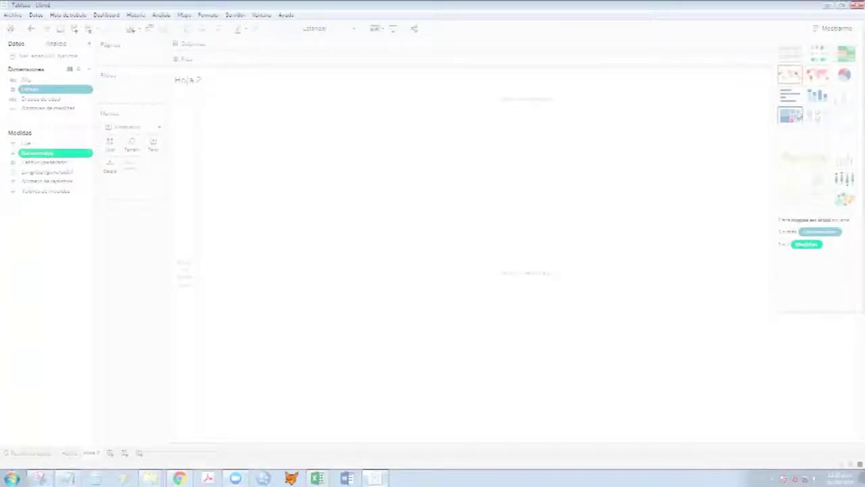
{"action": "left_click", "coordinate": [790, 73]}
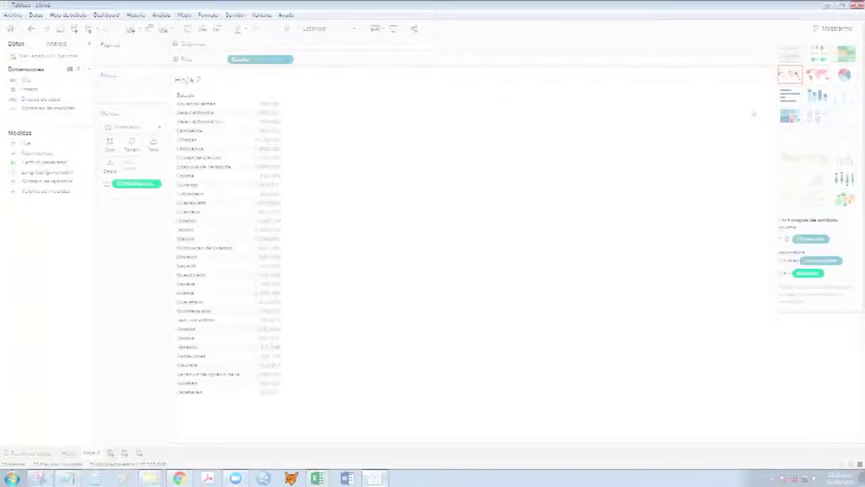
{"action": "left_click", "coordinate": [838, 30]}
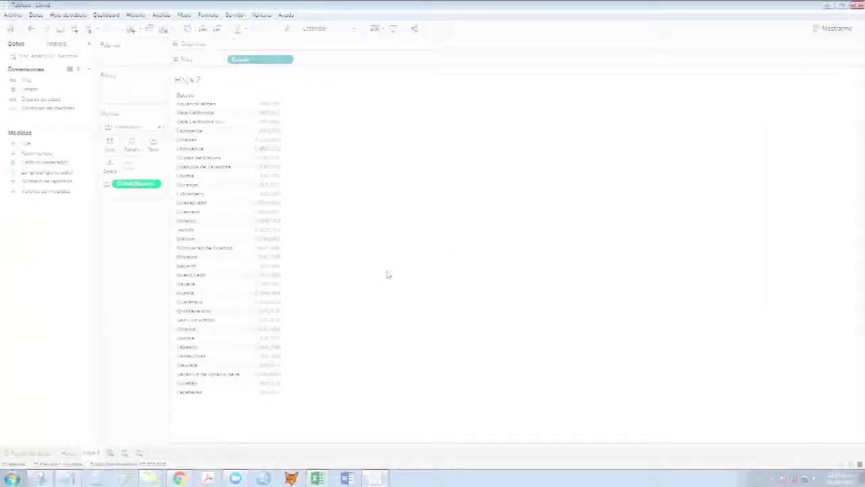
Split the Hoja 2 table into columns by Grupos de edad and show a filter for Año.
{"action": "left_click_drag", "start_coordinate": [41, 98], "coordinate": [279, 47]}
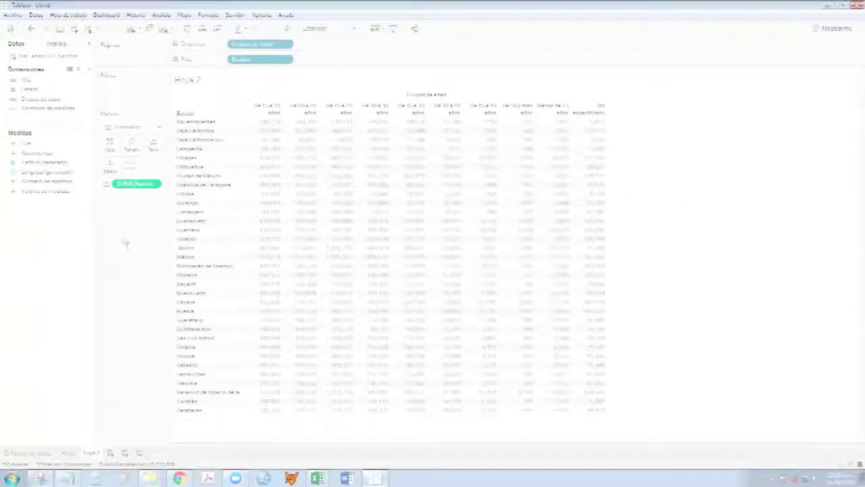
{"action": "right_click", "coordinate": [64, 81]}
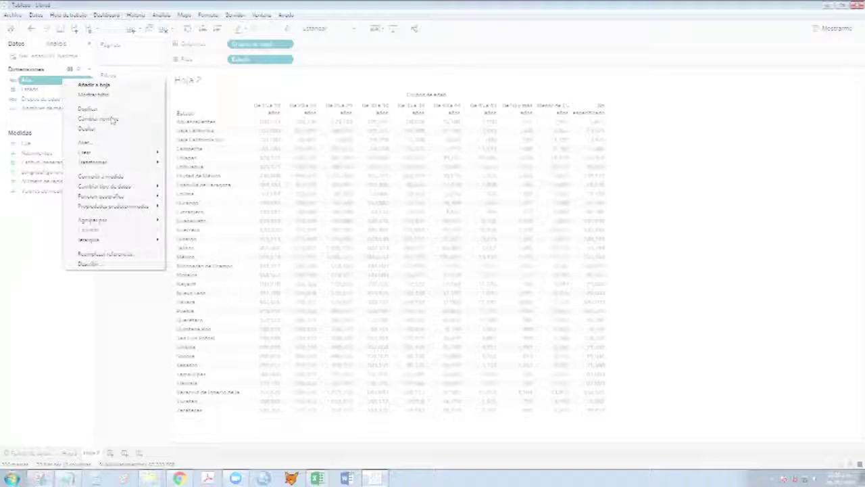
{"action": "left_click", "coordinate": [112, 96]}
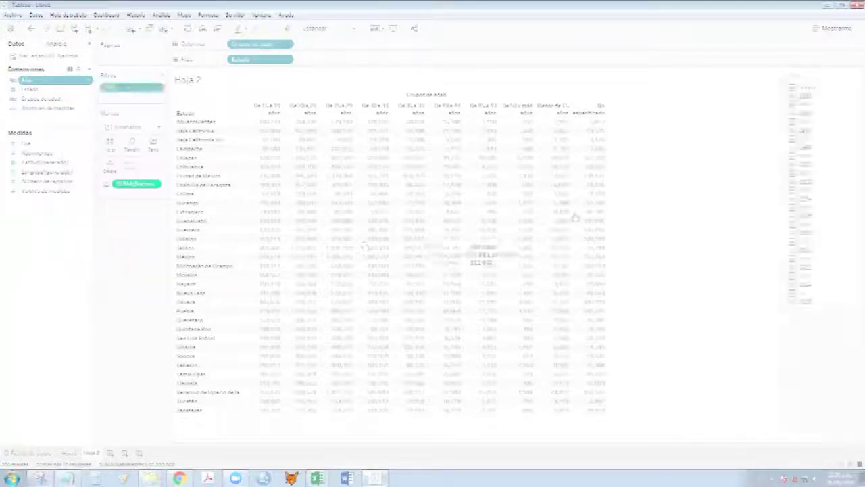
Undo the Año filter on Hoja 2 and show it again.
{"action": "left_click", "coordinate": [853, 77]}
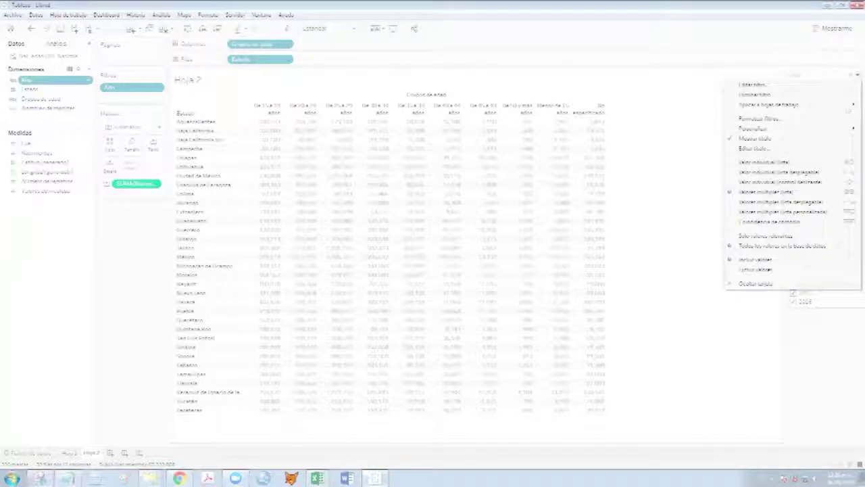
{"action": "left_click", "coordinate": [621, 102]}
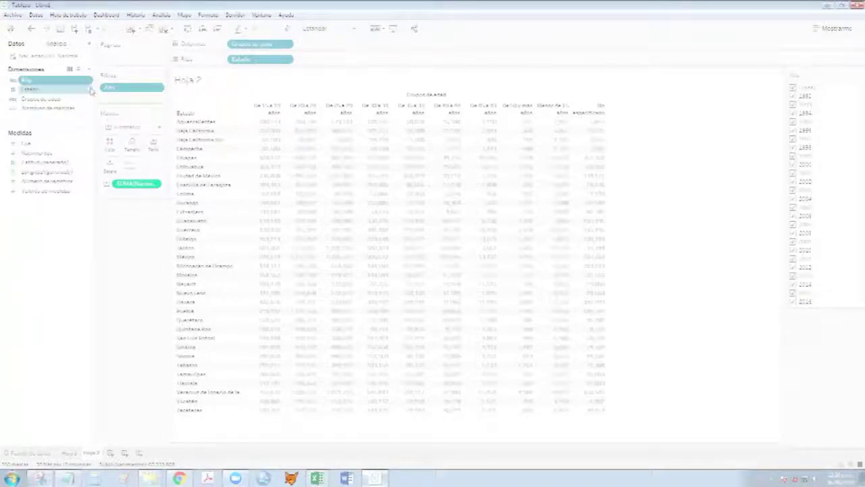
{"action": "key", "text": "ctrl+z"}
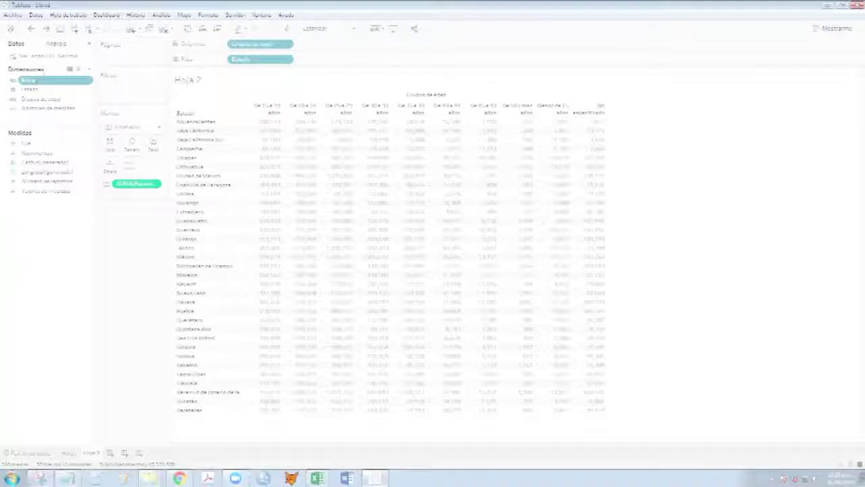
{"action": "right_click", "coordinate": [39, 82]}
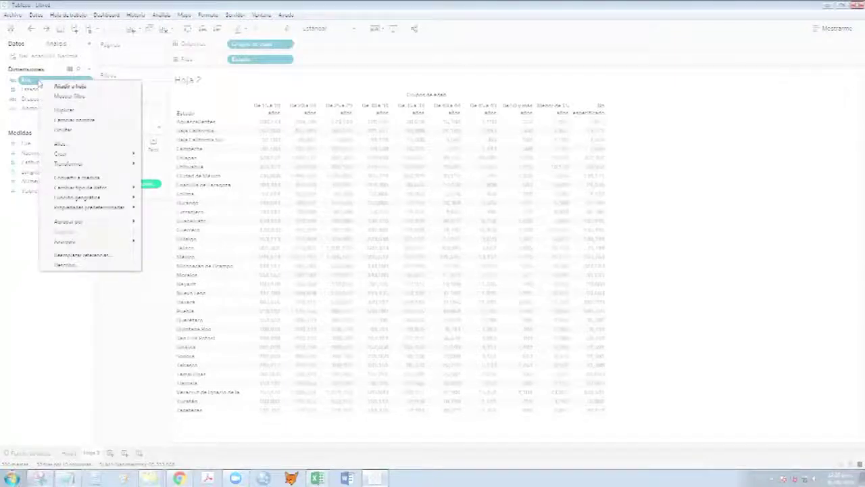
{"action": "left_click", "coordinate": [53, 97]}
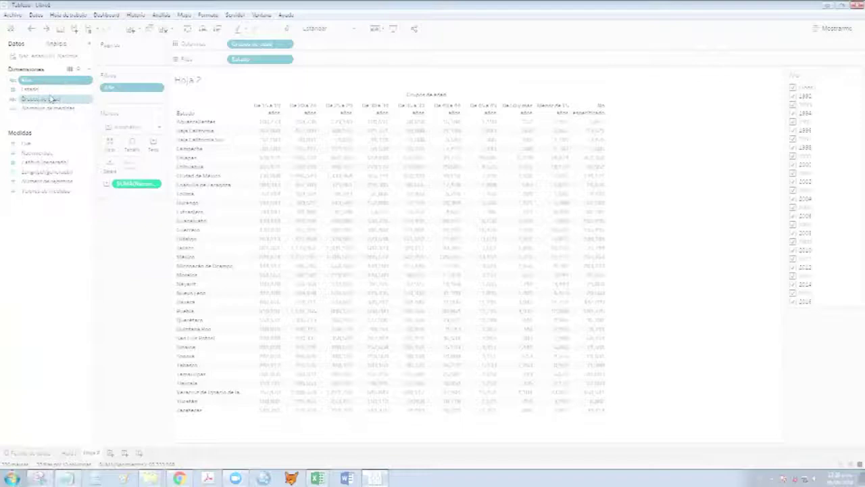
Change the Año filter to a single-value dropdown list and limit the table to one year.
{"action": "left_click", "coordinate": [855, 77]}
{"action": "left_click", "coordinate": [830, 171]}
{"action": "left_click", "coordinate": [856, 87]}
{"action": "left_click", "coordinate": [823, 334]}
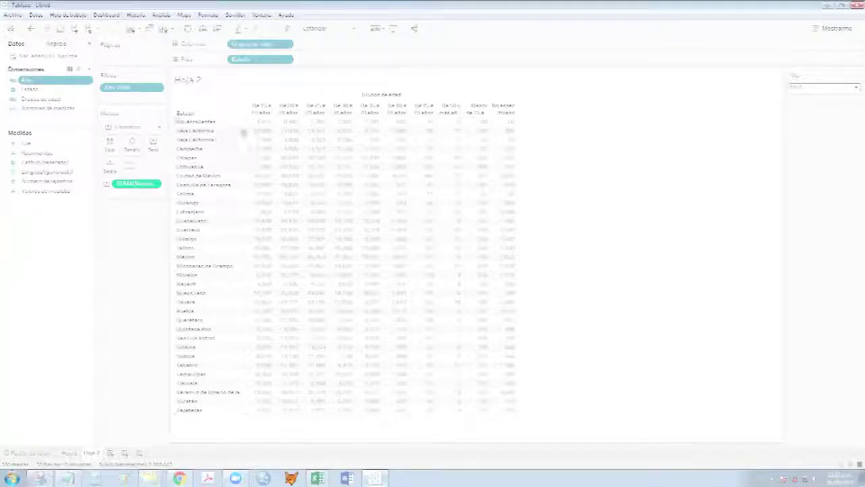
{"action": "mouse_move", "coordinate": [257, 128]}
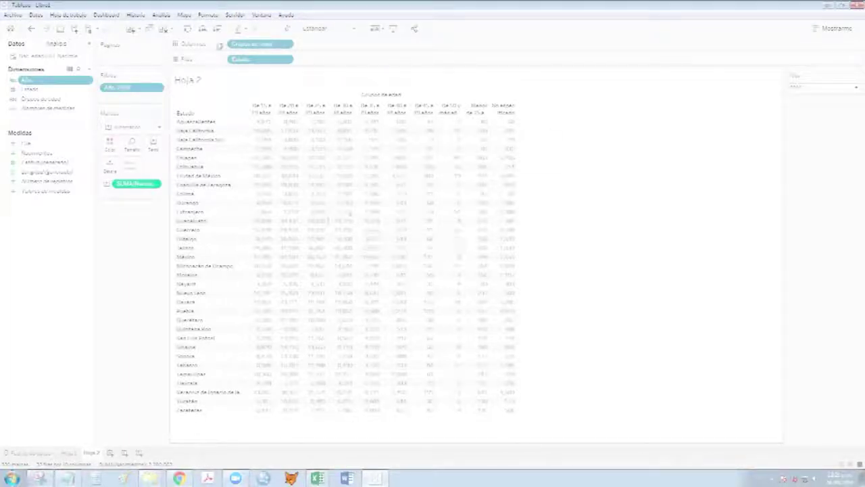
Add column grand totals and row grand totals to the births table on Hoja 2.
{"action": "left_click", "coordinate": [160, 14]}
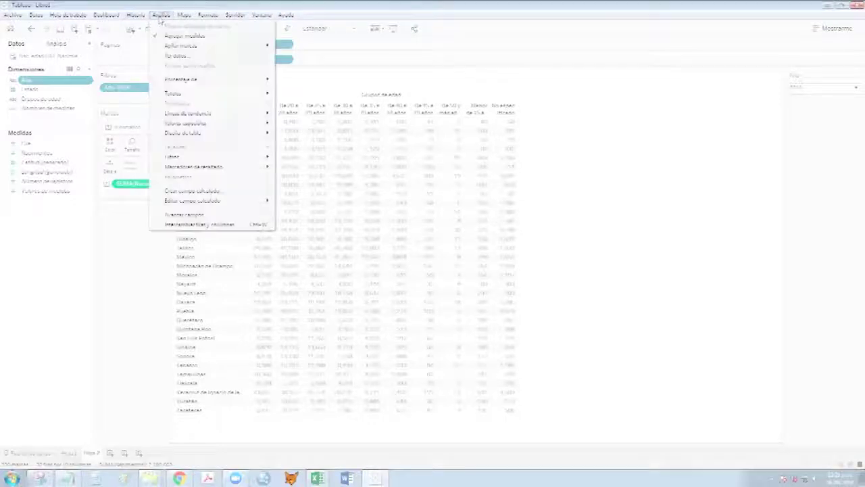
{"action": "mouse_move", "coordinate": [173, 93]}
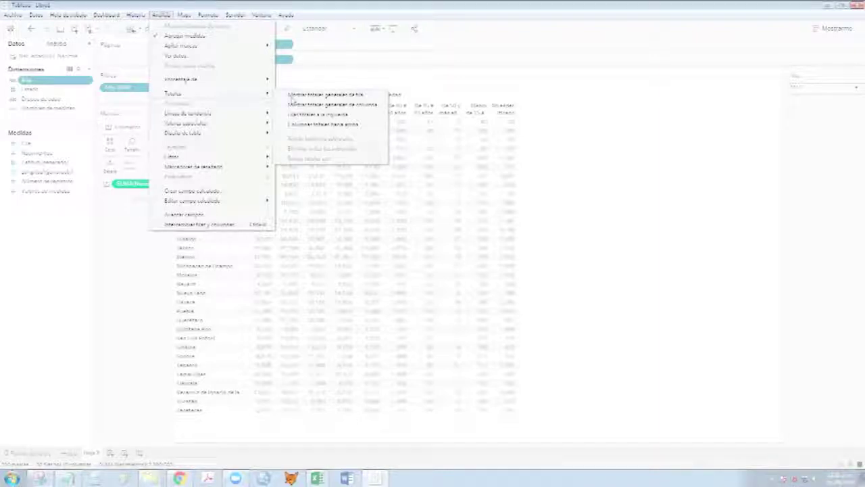
{"action": "left_click", "coordinate": [291, 107]}
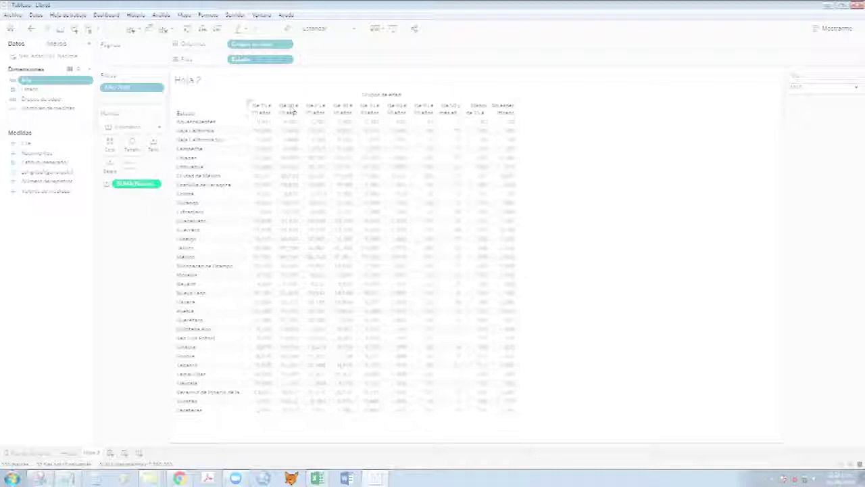
{"action": "mouse_move", "coordinate": [248, 421]}
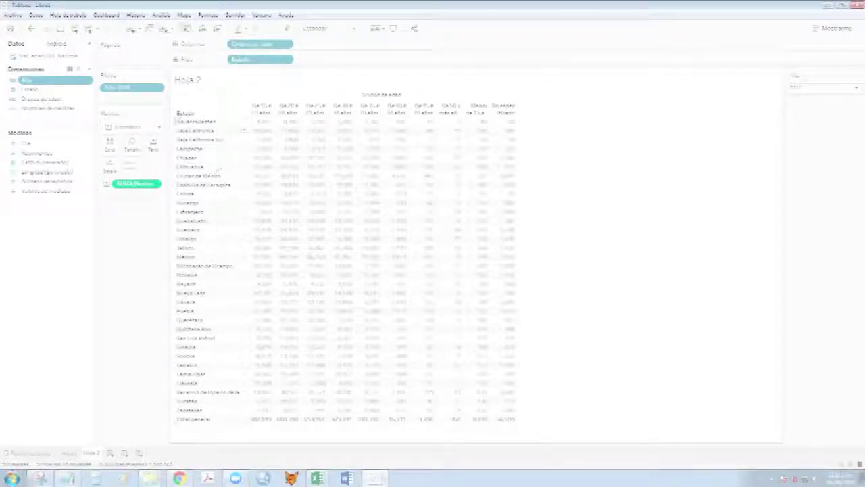
{"action": "left_click", "coordinate": [162, 14]}
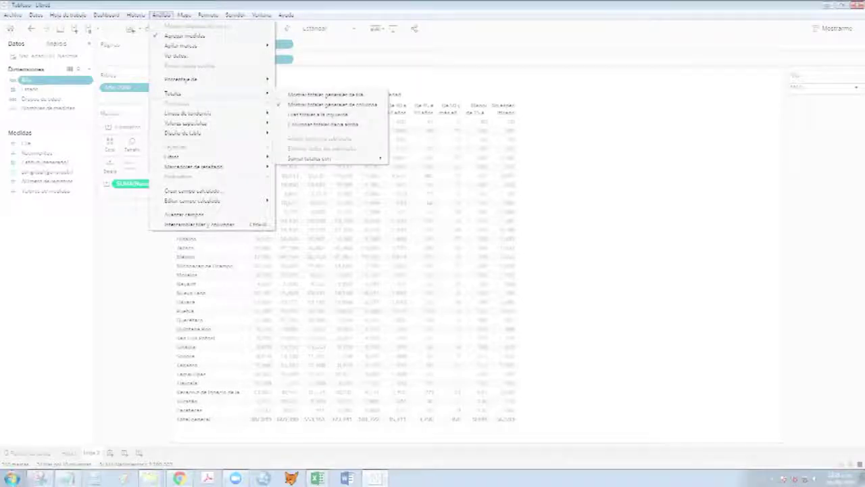
{"action": "left_click", "coordinate": [296, 94]}
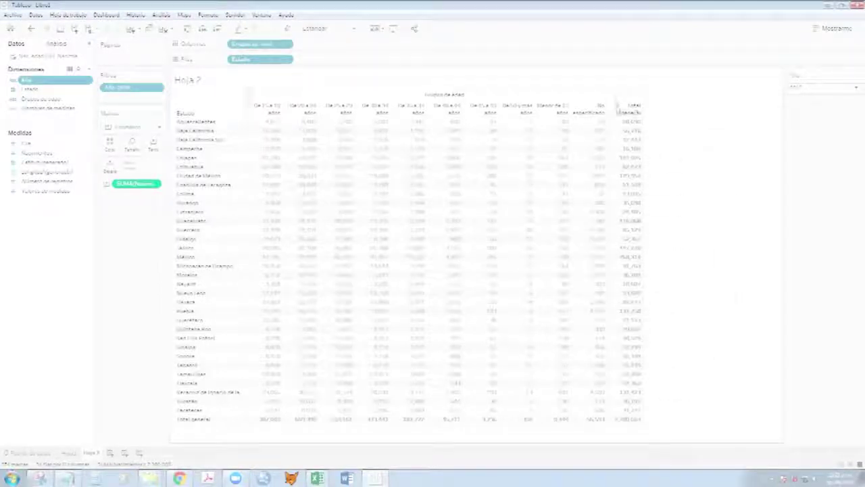
Place the row totals at the left of the births table and the column totals at its top.
{"action": "left_click", "coordinate": [167, 17]}
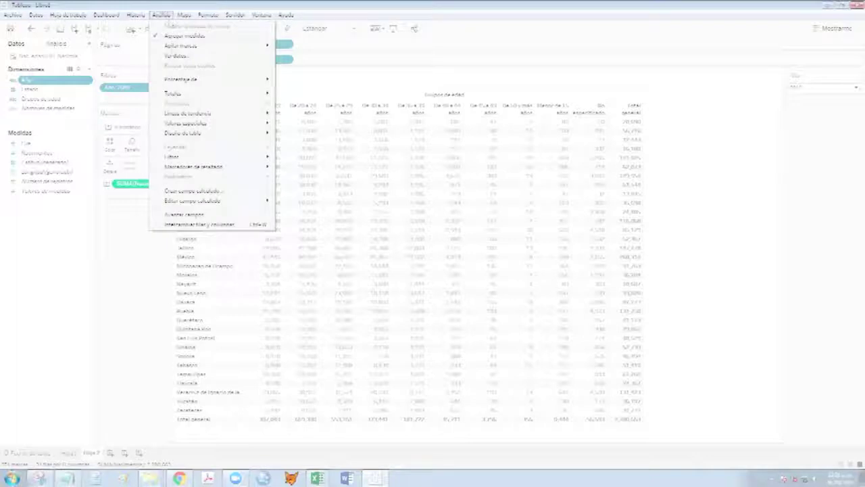
{"action": "mouse_move", "coordinate": [176, 95]}
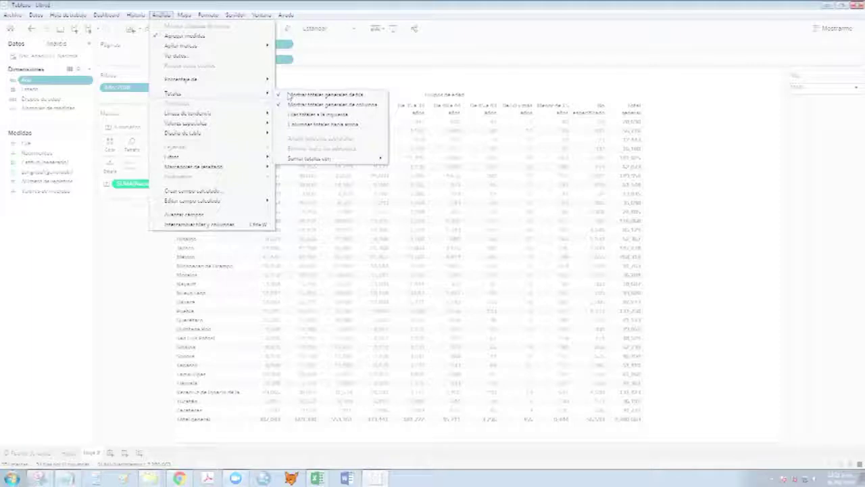
{"action": "left_click", "coordinate": [289, 115]}
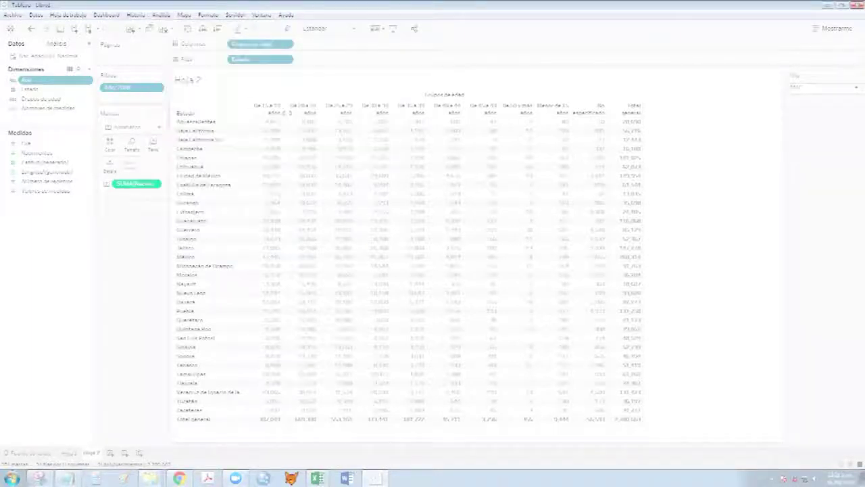
{"action": "left_click", "coordinate": [161, 15]}
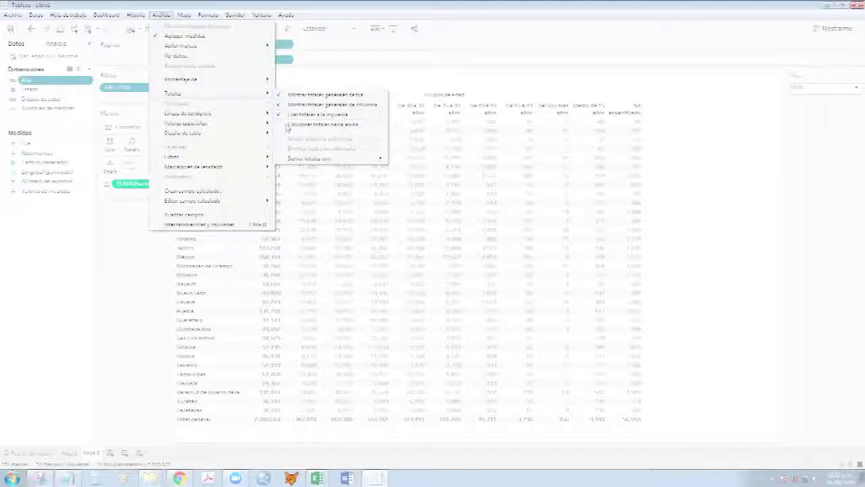
{"action": "left_click", "coordinate": [287, 125]}
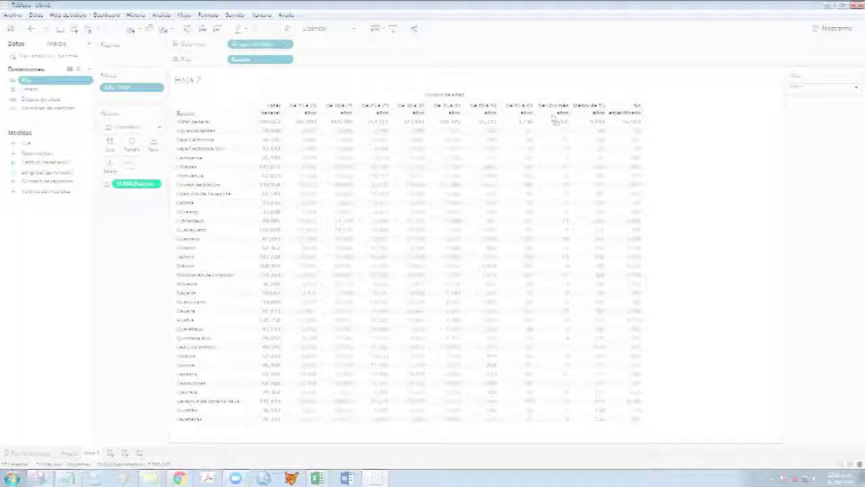
Reorder the Grupos de edad columns so that Menor de 15 años comes before De 15 a 19 años.
{"action": "left_click_drag", "start_coordinate": [353, 109], "coordinate": [317, 111]}
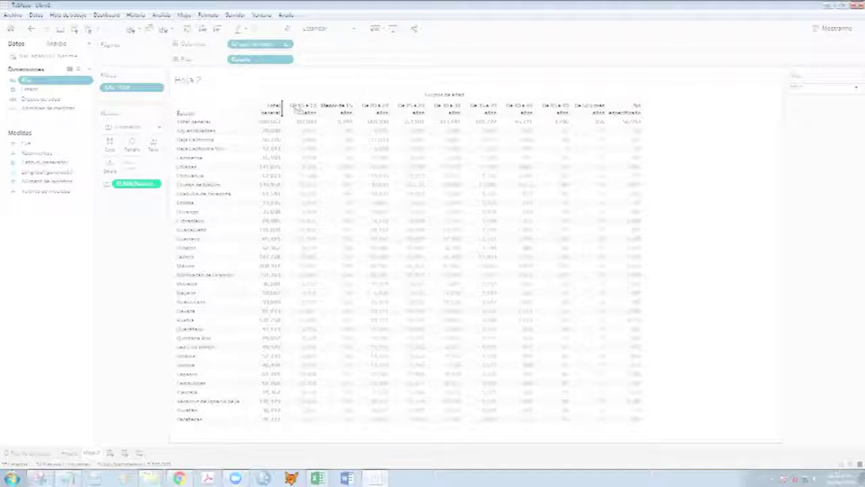
{"action": "left_click_drag", "start_coordinate": [298, 109], "coordinate": [340, 111]}
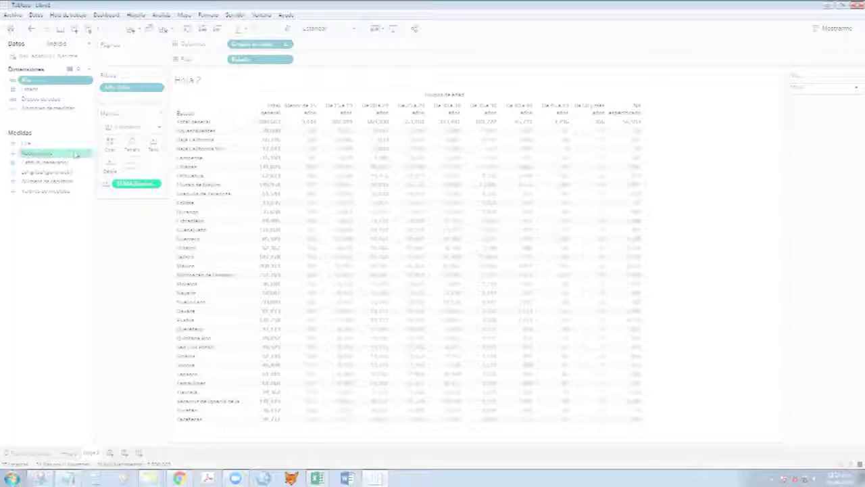
Create a calculated field named Rank nacimientos that applies RANK to the SUM of Nacimientos.
{"action": "right_click", "coordinate": [42, 121]}
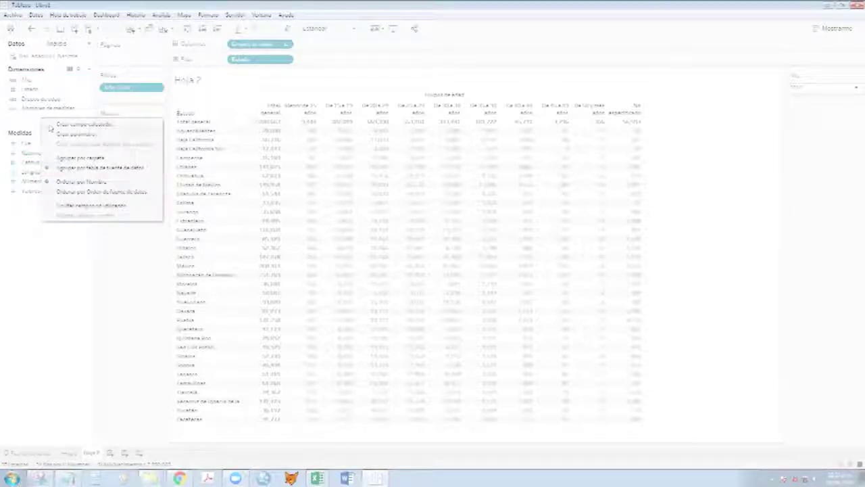
{"action": "left_click", "coordinate": [49, 125]}
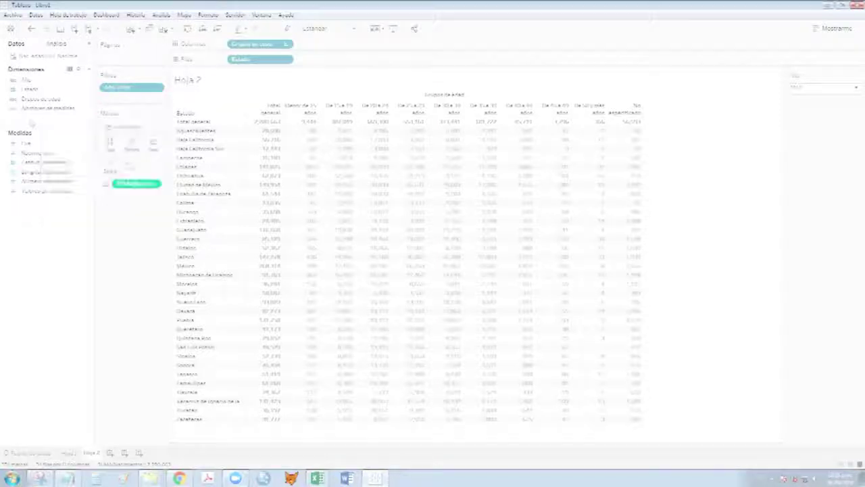
{"action": "right_click", "coordinate": [71, 126]}
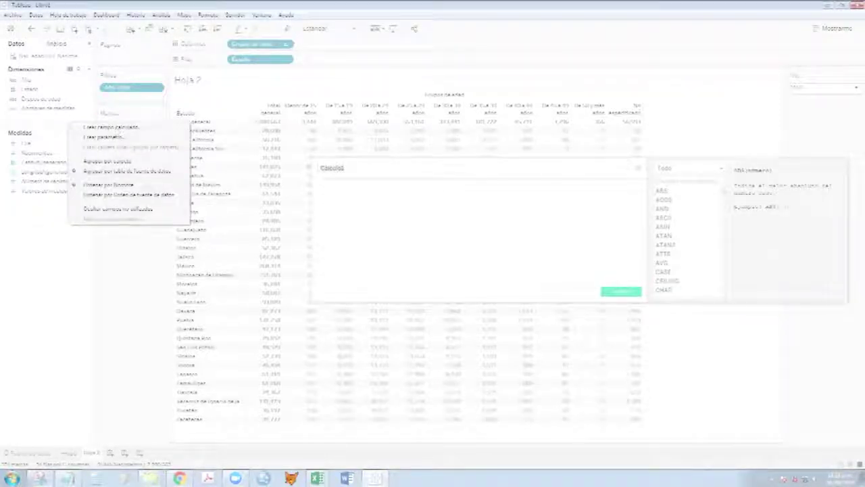
{"action": "left_click", "coordinate": [382, 169]}
{"action": "type", "text": "Canking"}
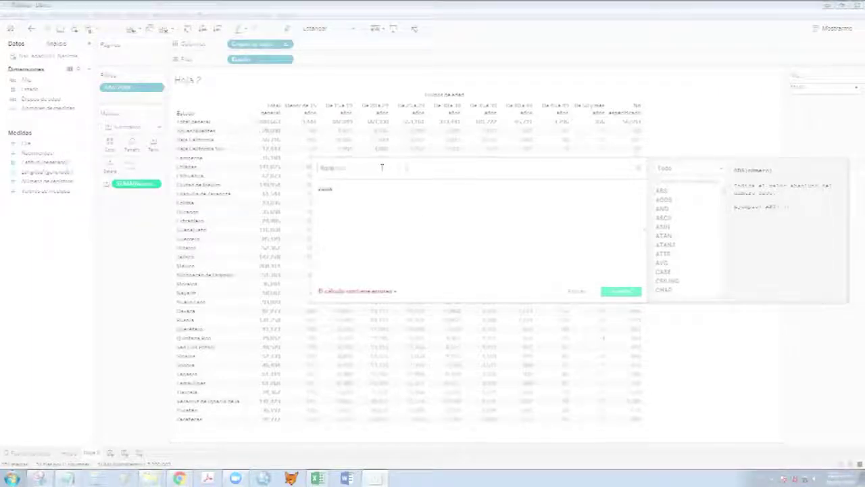
{"action": "type", "text": "edad"}
{"action": "key", "text": "Tab"}
{"action": "type", "text": "RANK("}
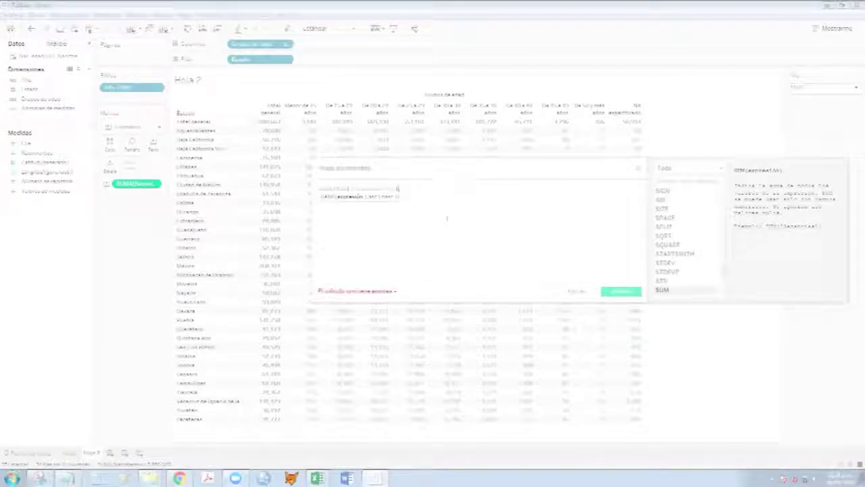
{"action": "type", "text": ")"}
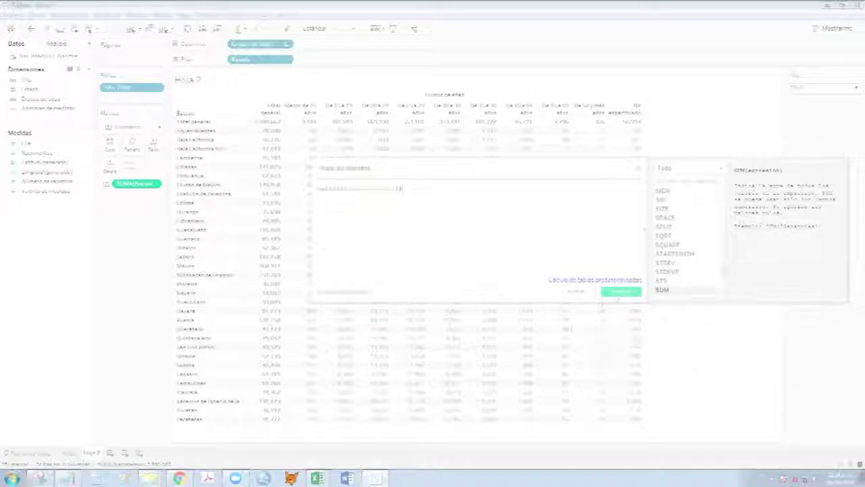
{"action": "left_click", "coordinate": [619, 292]}
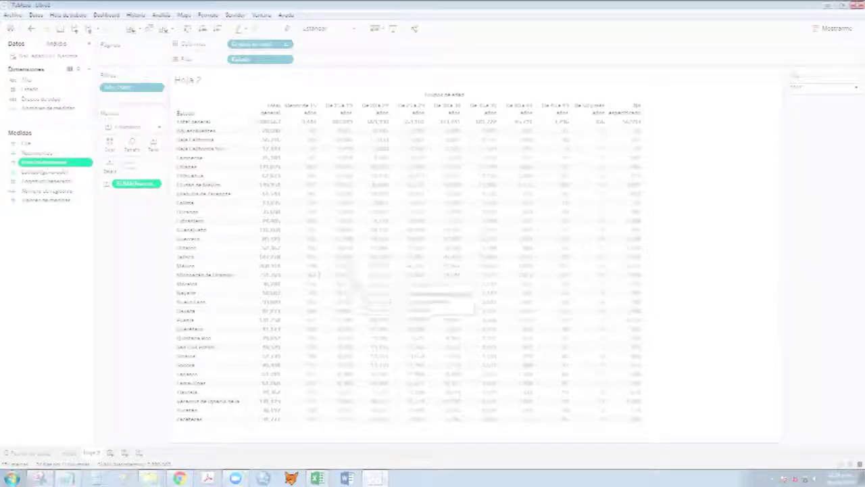
Add Rank nacimientos to the marks' tooltip and compute it using Tabla (abajo).
{"action": "left_click_drag", "start_coordinate": [64, 167], "coordinate": [128, 171]}
{"action": "mouse_move", "coordinate": [304, 134]}
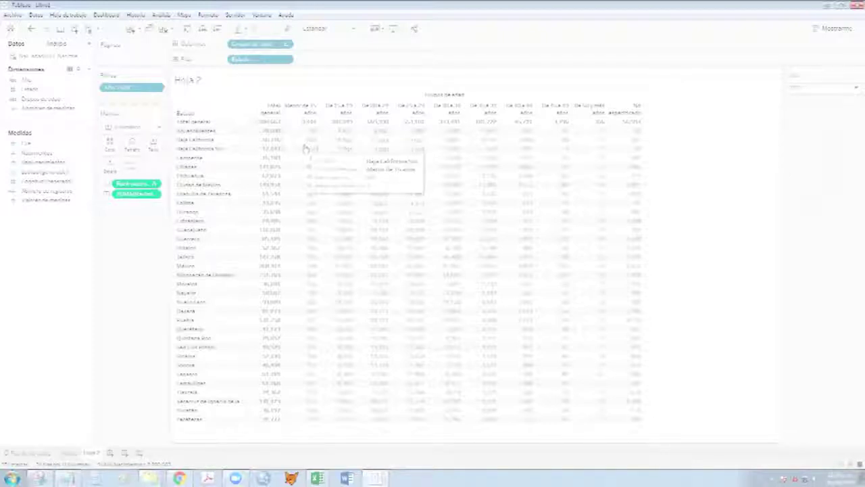
{"action": "right_click", "coordinate": [146, 195]}
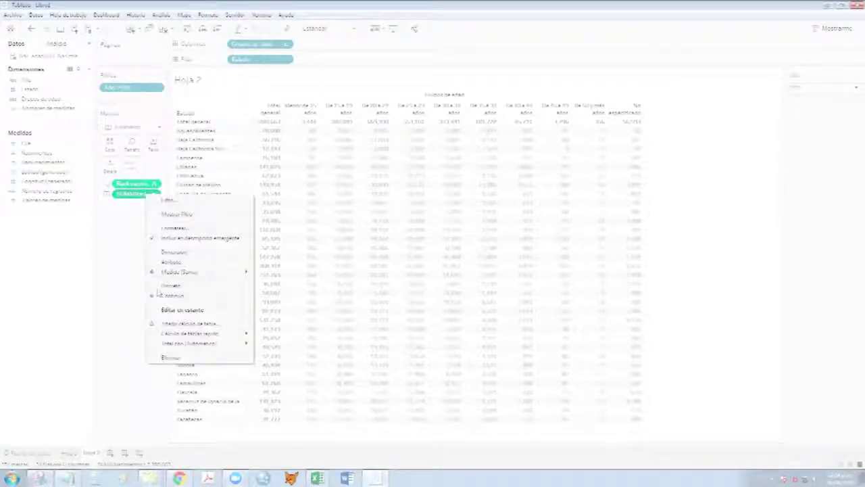
{"action": "mouse_move", "coordinate": [175, 335]}
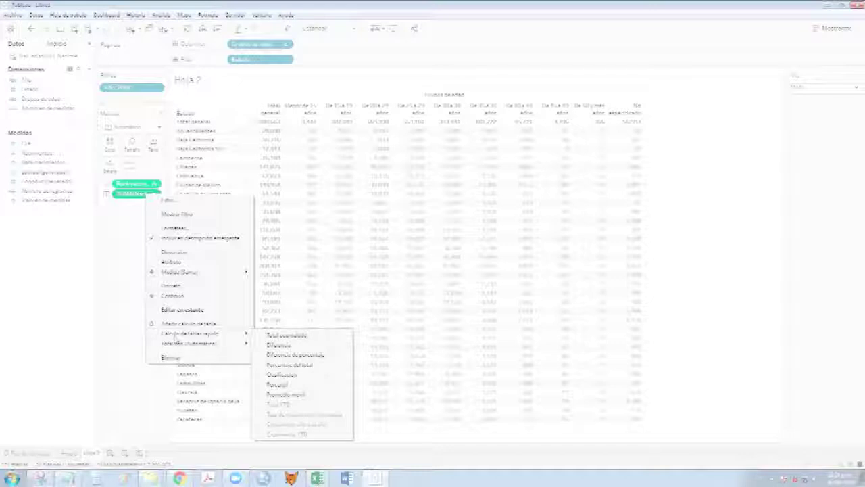
{"action": "mouse_move", "coordinate": [210, 344]}
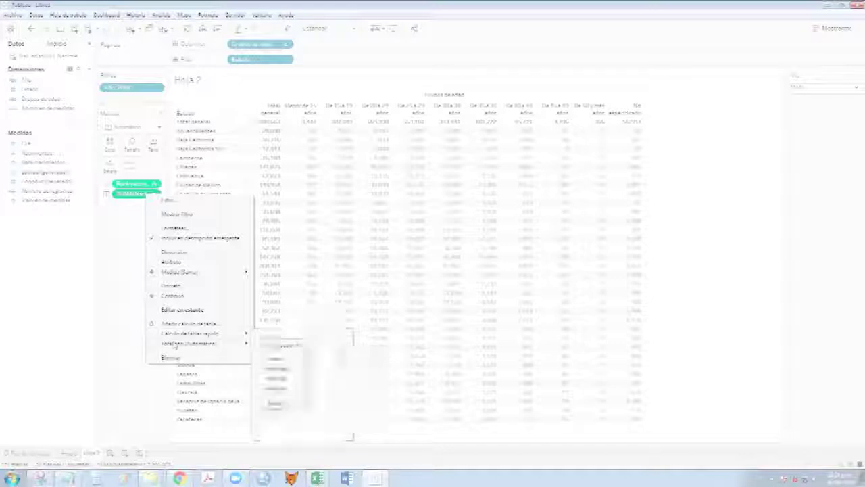
{"action": "left_click", "coordinate": [136, 276]}
{"action": "right_click", "coordinate": [131, 183]}
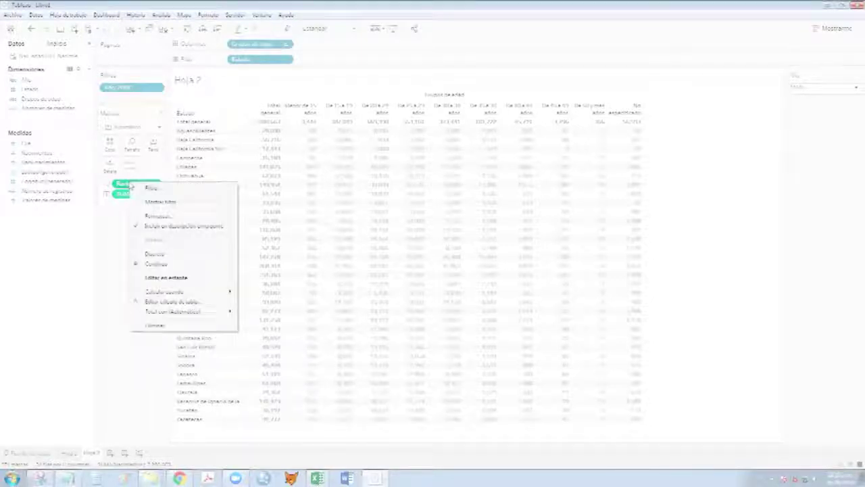
{"action": "mouse_move", "coordinate": [181, 314]}
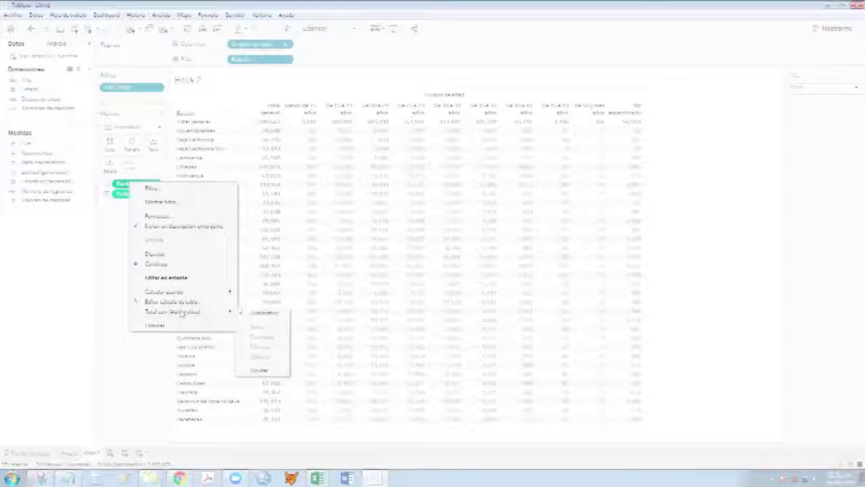
{"action": "mouse_move", "coordinate": [199, 296]}
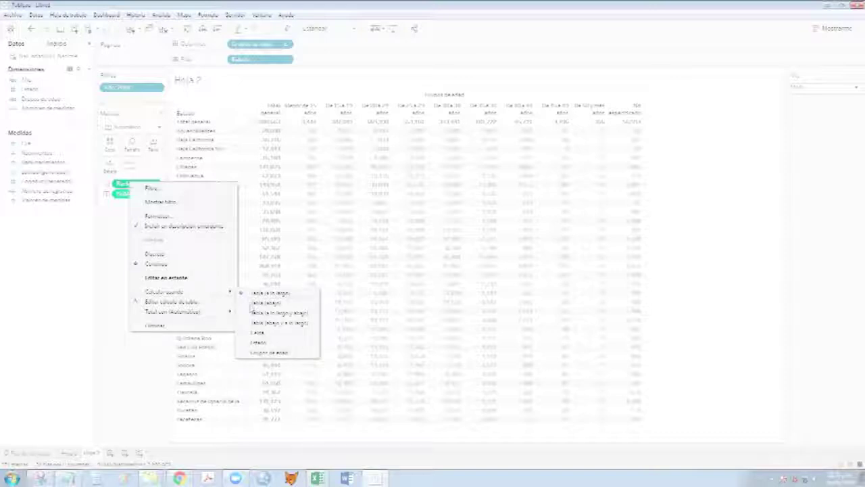
{"action": "left_click", "coordinate": [251, 304]}
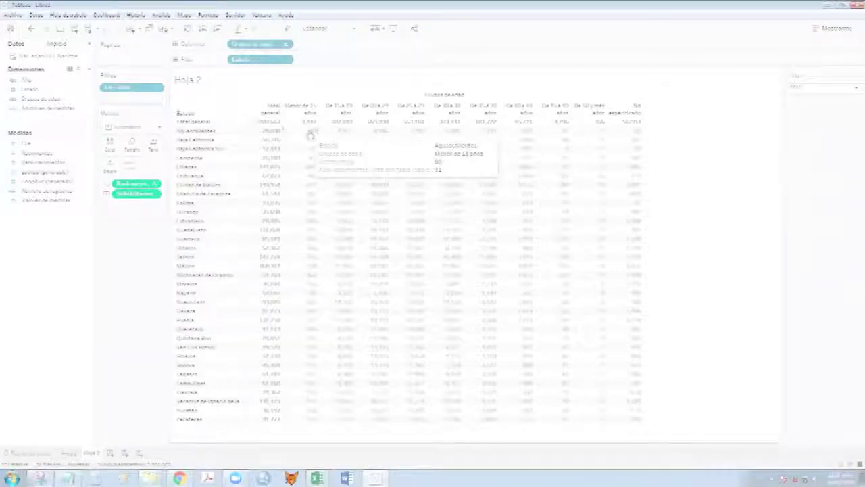